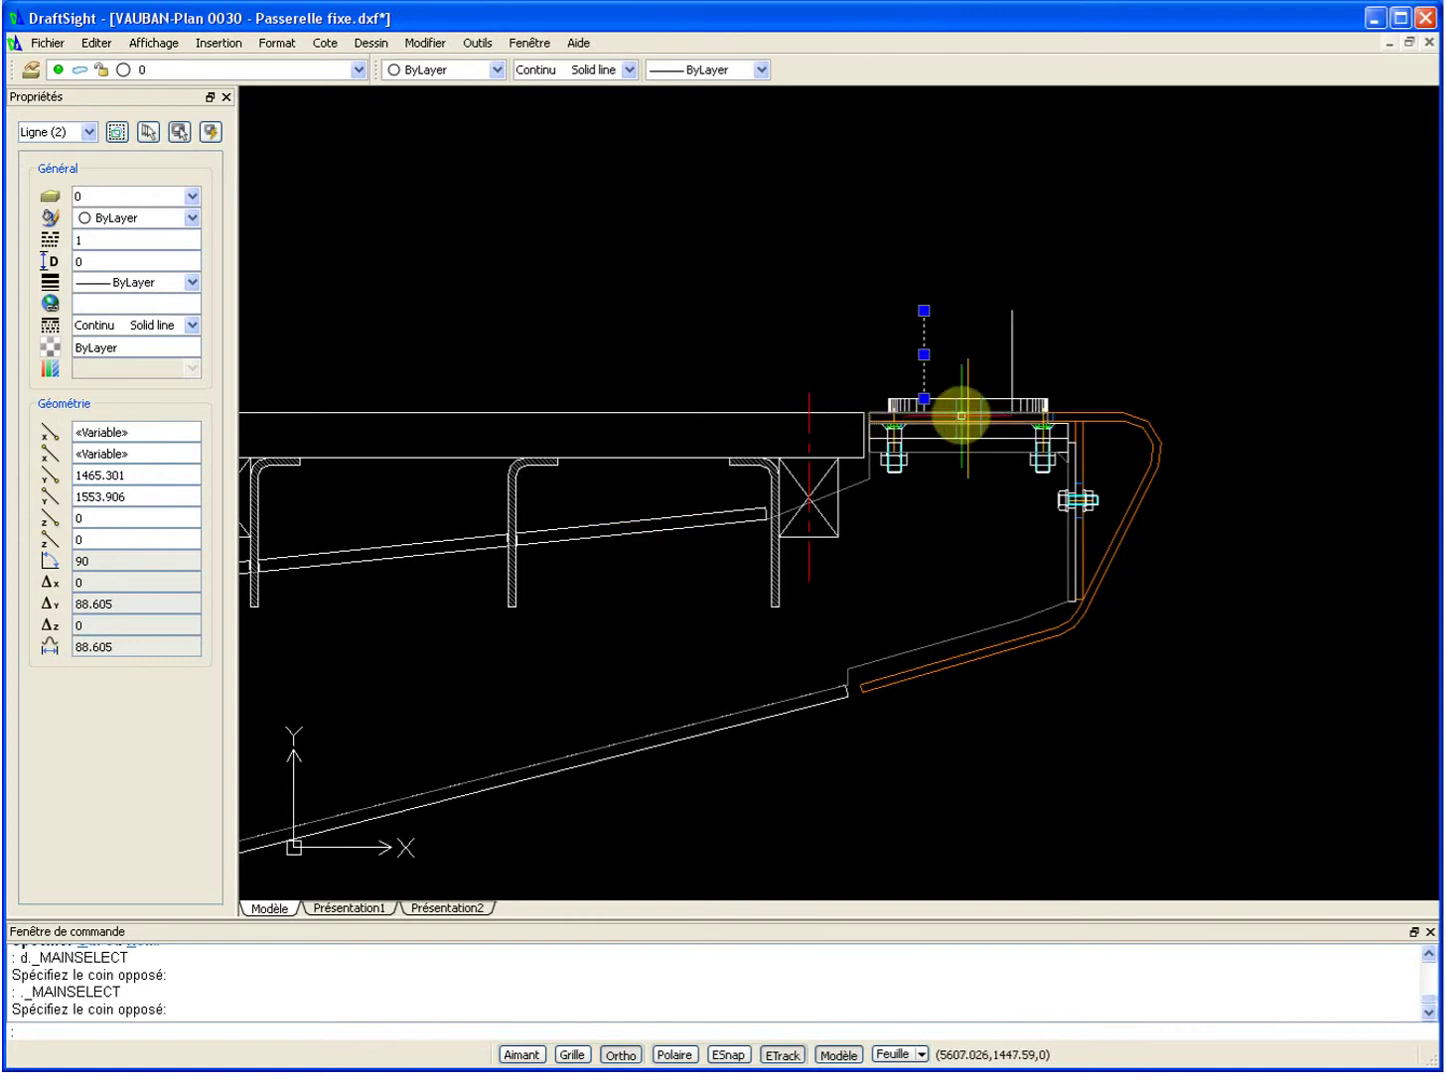
Pan and zoom around the drawing to inspect the bridge deck and end bracket.
scroll(963, 412, "down", 2)
scroll(1100, 449, "down", 2)
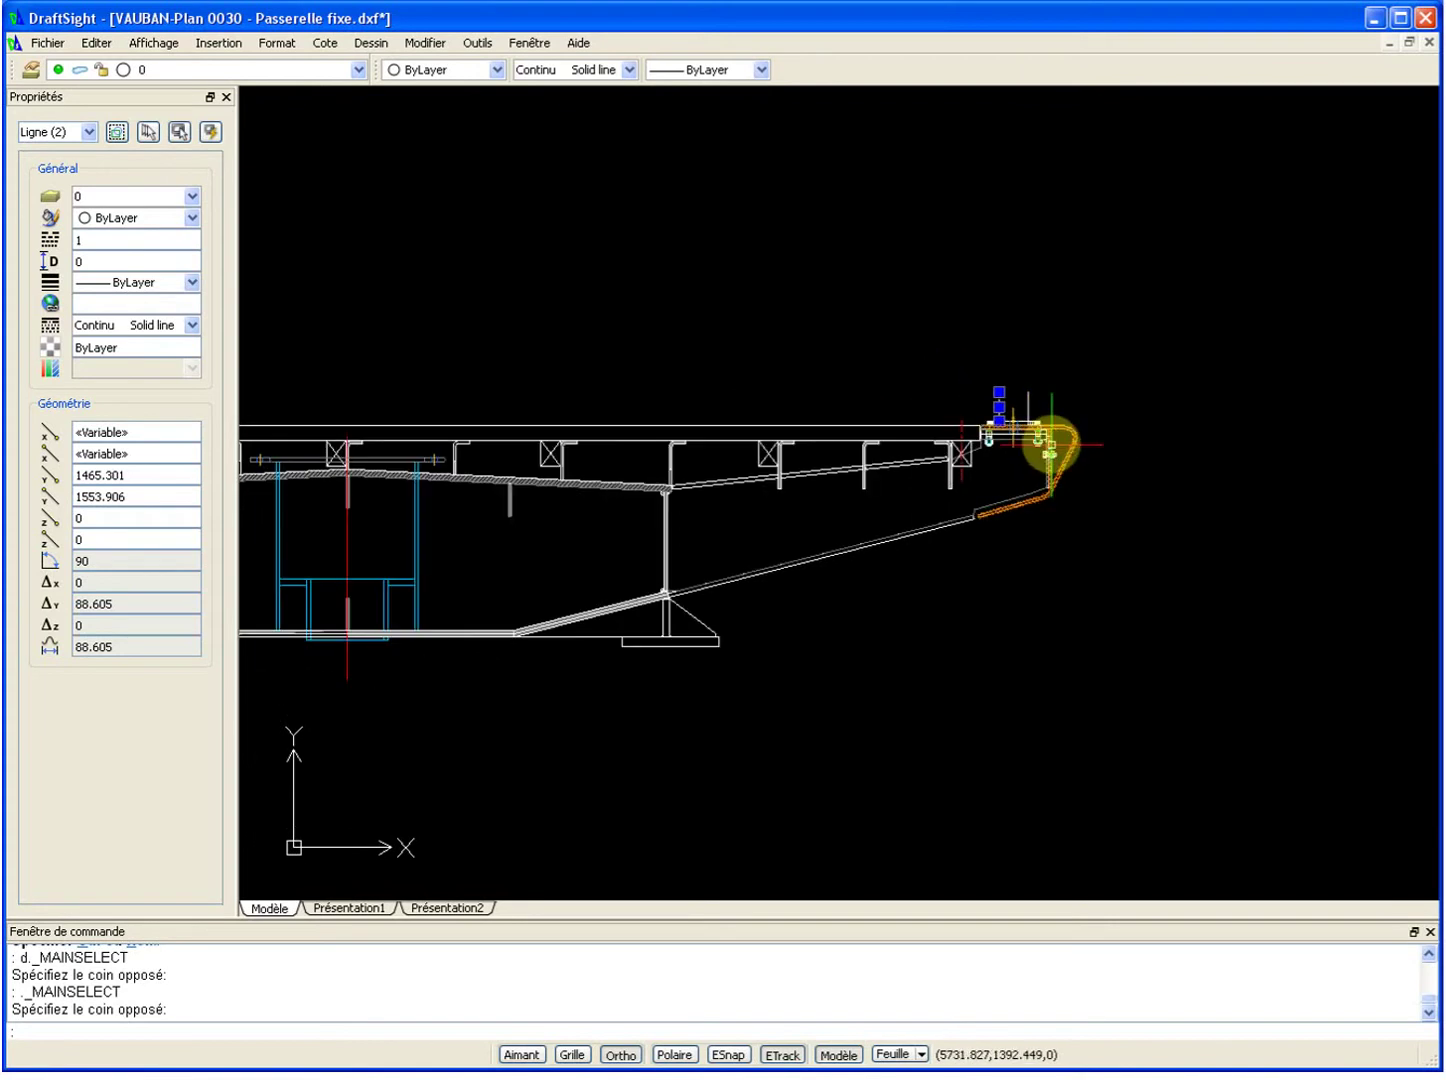
middle_click_drag(1043, 436, 1180, 430)
scroll(1153, 423, "down", 1)
scroll(1050, 462, "down", 1)
scroll(1016, 478, "down", 1)
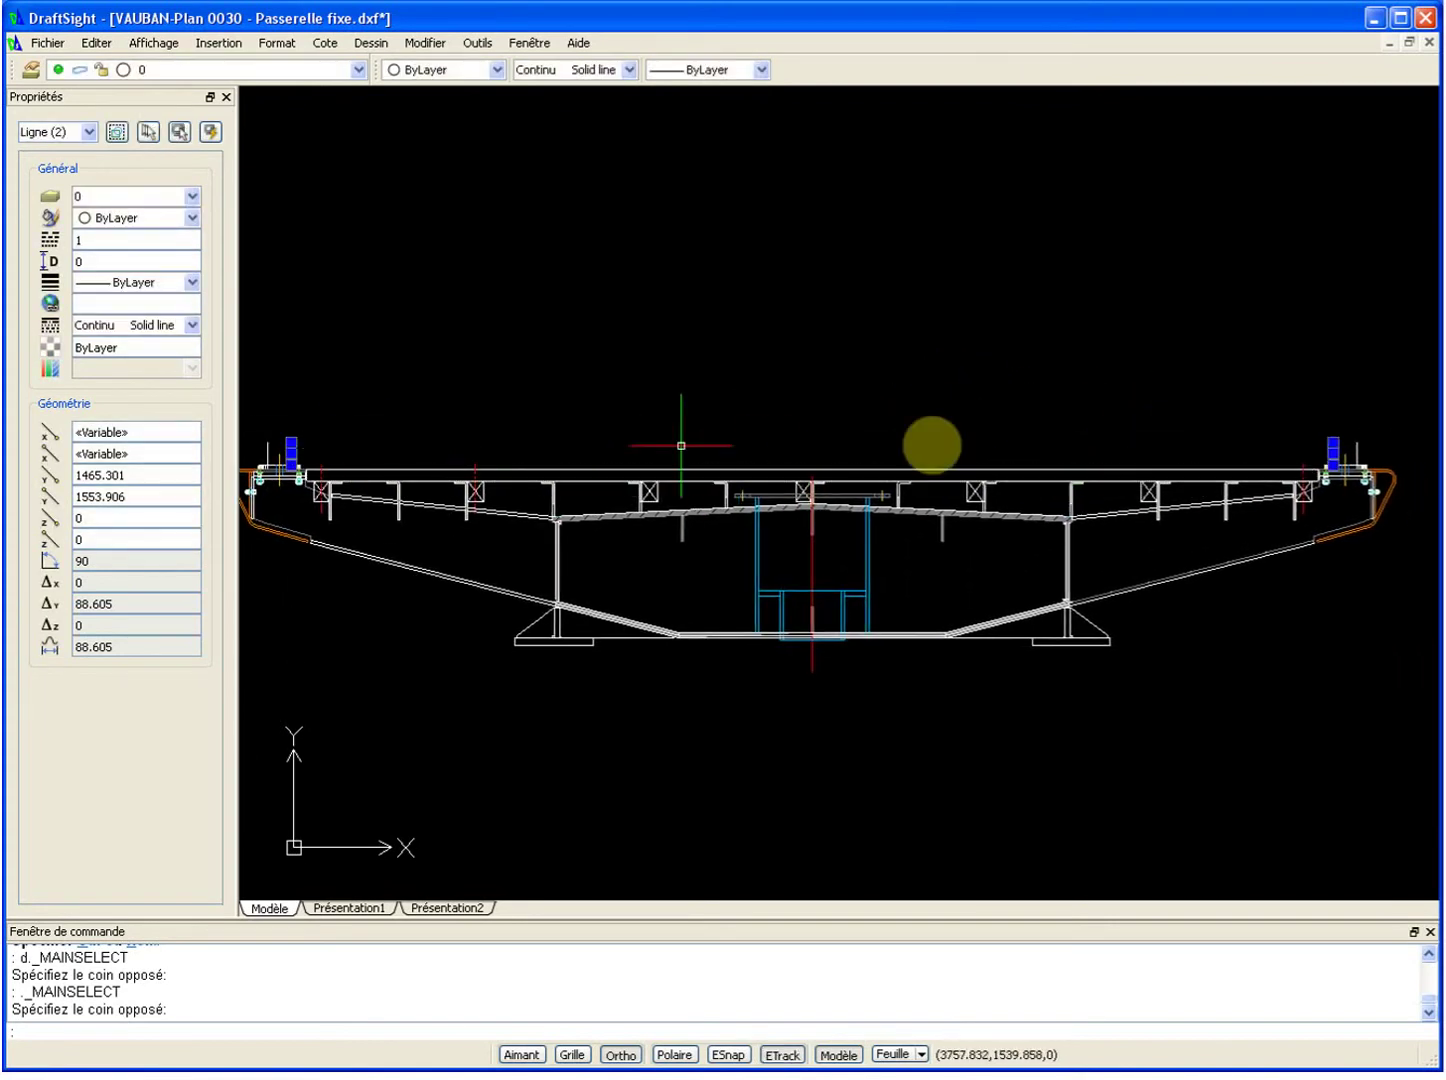
scroll(1303, 452, "up", 2)
scroll(1198, 387, "up", 2)
scroll(1041, 378, "up", 2)
scroll(966, 399, "up", 1)
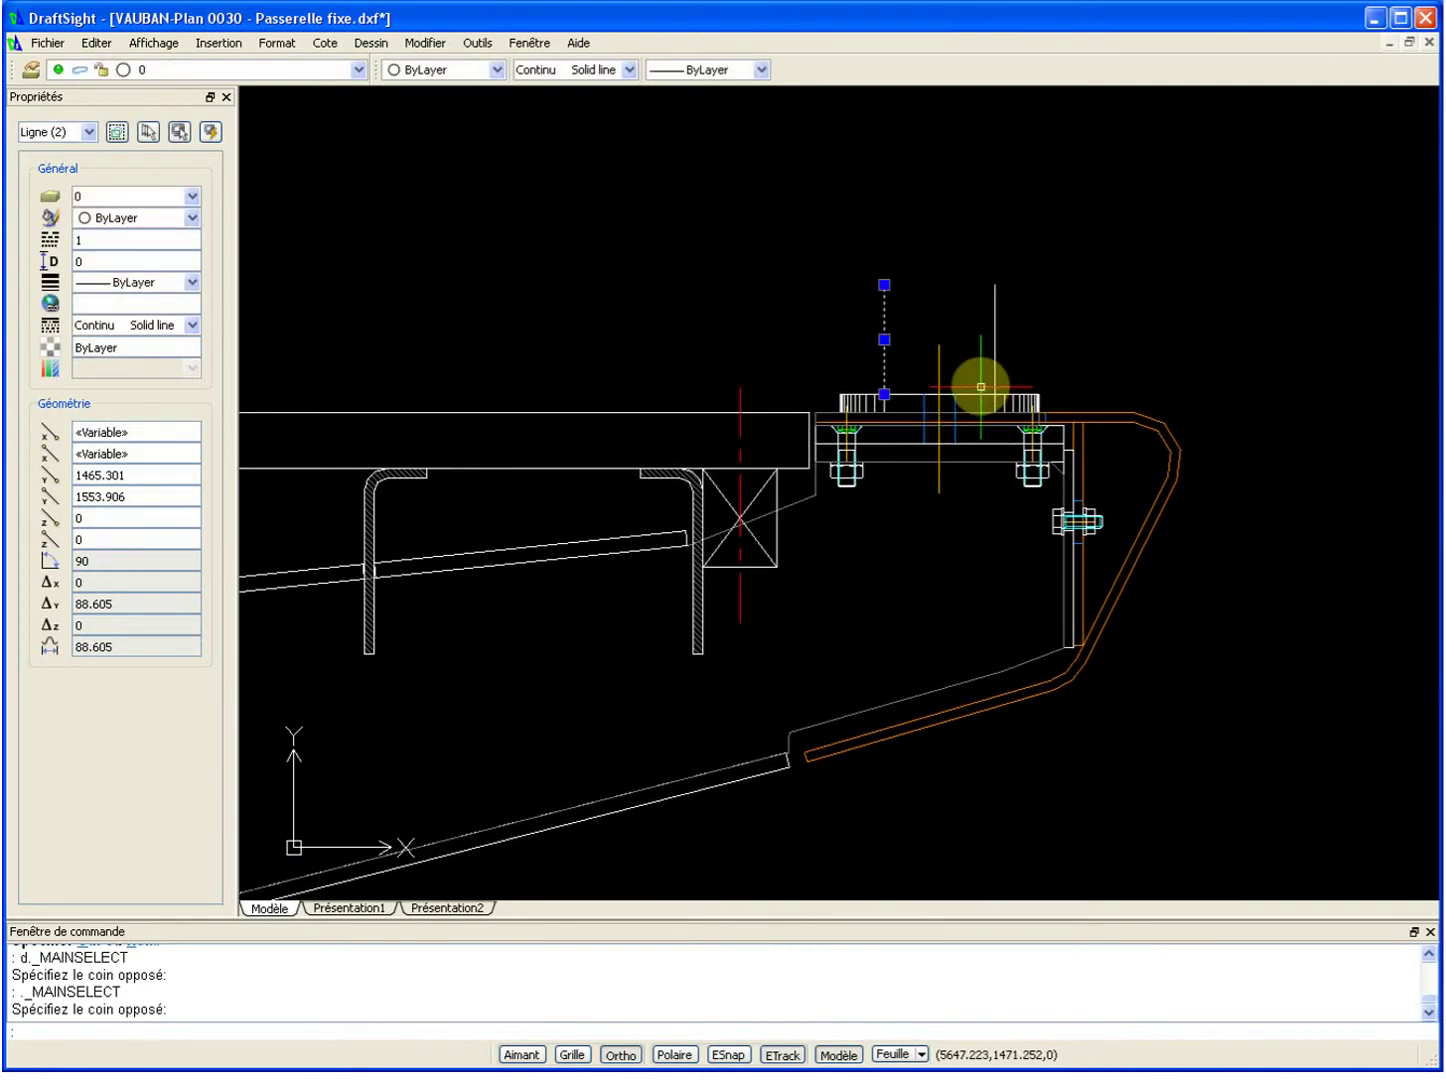
scroll(977, 388, "down", 1)
scroll(954, 446, "down", 1)
mouse_move(749, 475)
middle_mouse_down()
mouse_move(1040, 443)
mouse_move(952, 448)
middle_mouse_up()
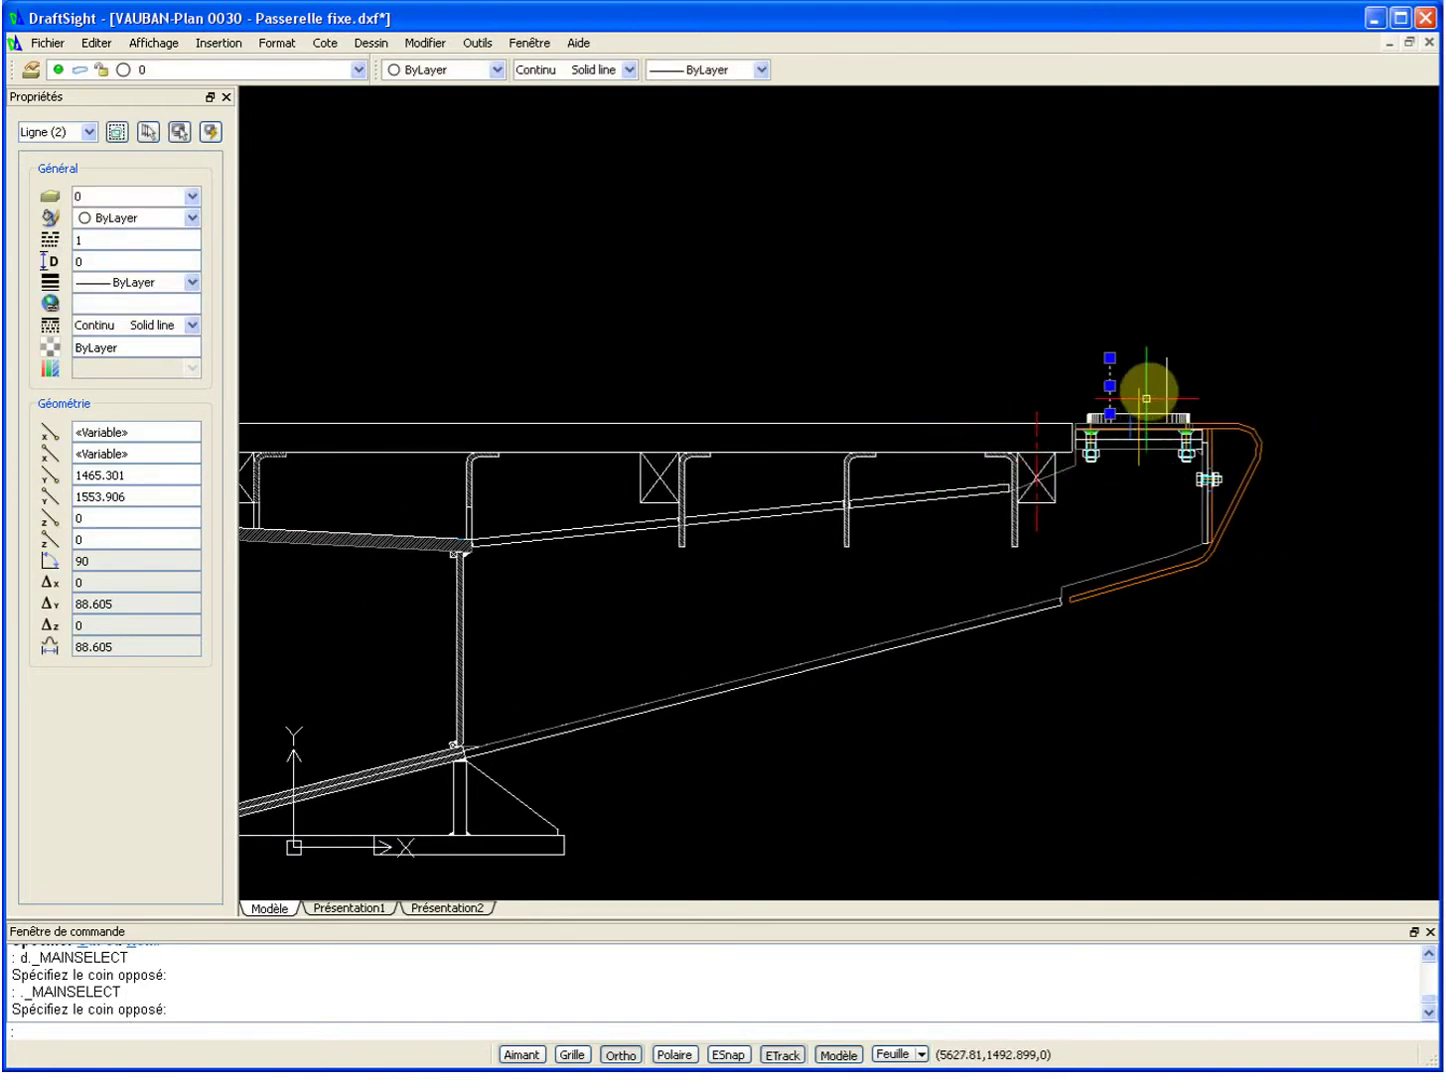
scroll(1150, 390, "up", 3)
scroll(1160, 375, "up", 1)
scroll(1149, 381, "up", 1)
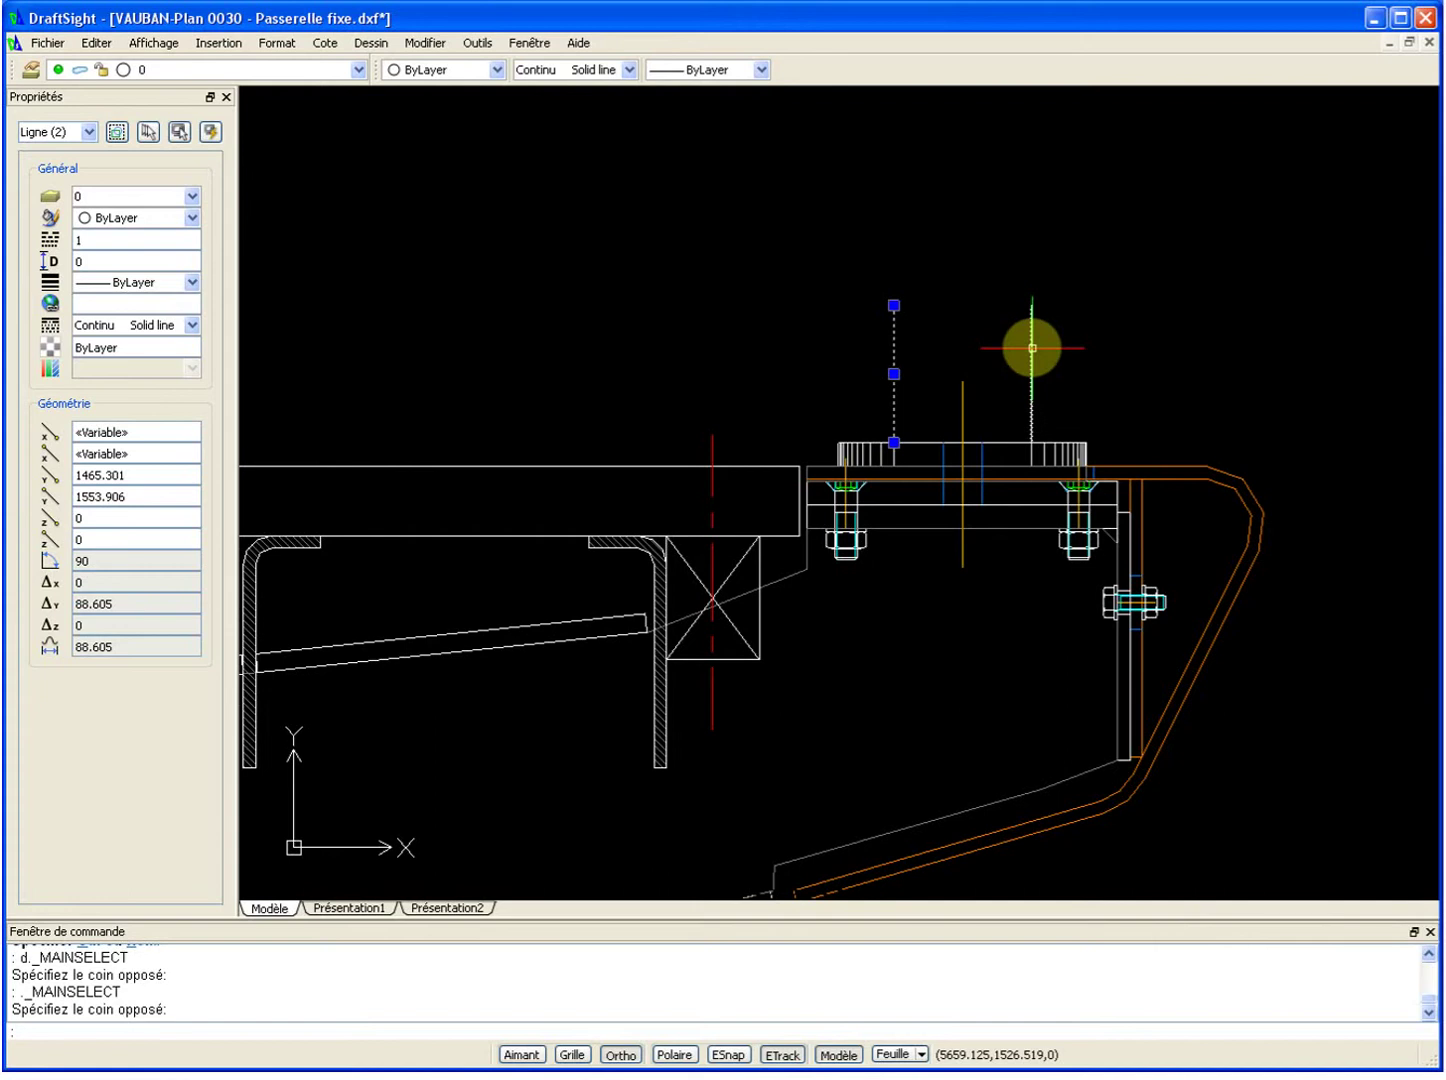
scroll(1033, 348, "down", 3)
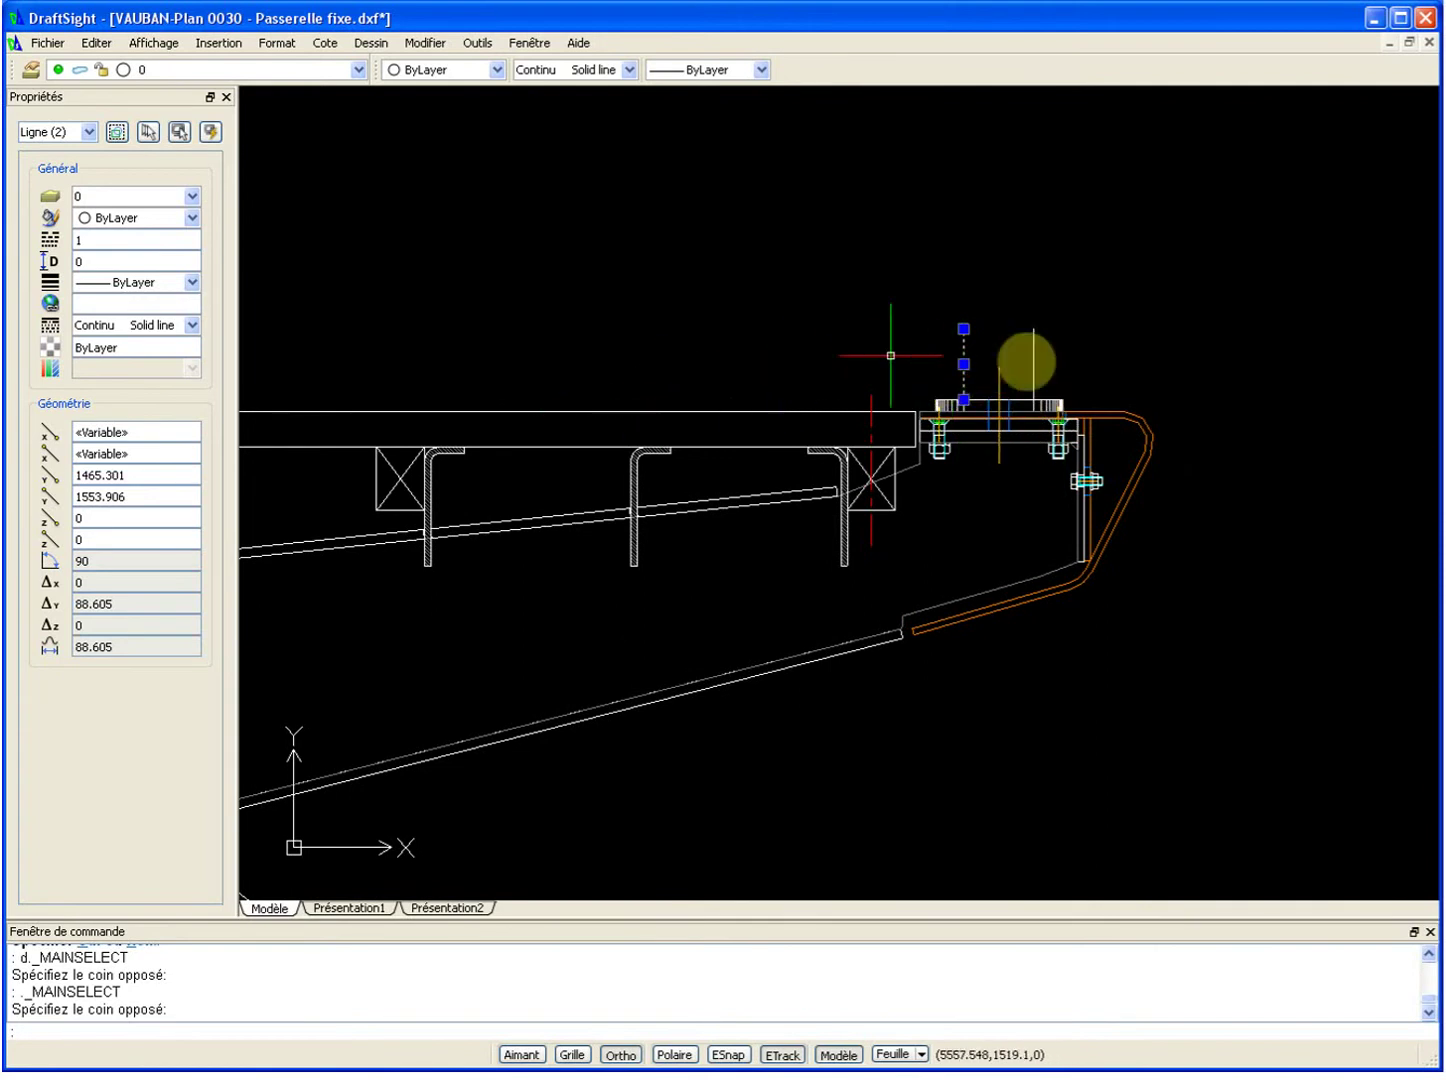
scroll(955, 396, "up", 1)
scroll(963, 400, "up", 1)
scroll(971, 414, "up", 1)
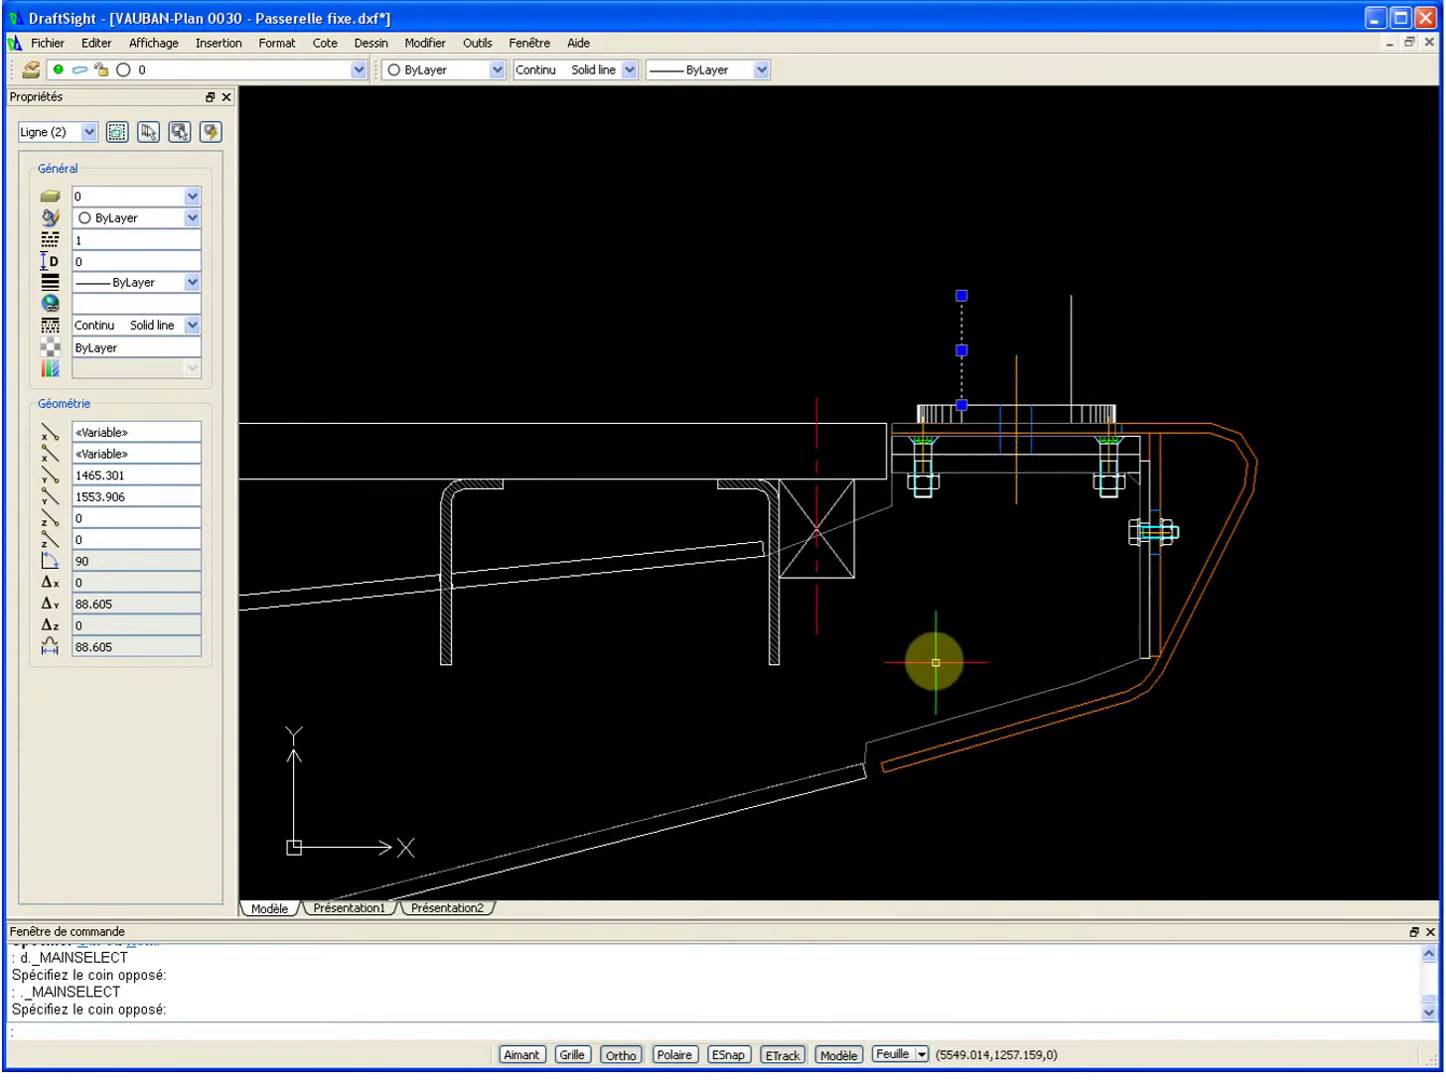
scroll(996, 545, "down", 1)
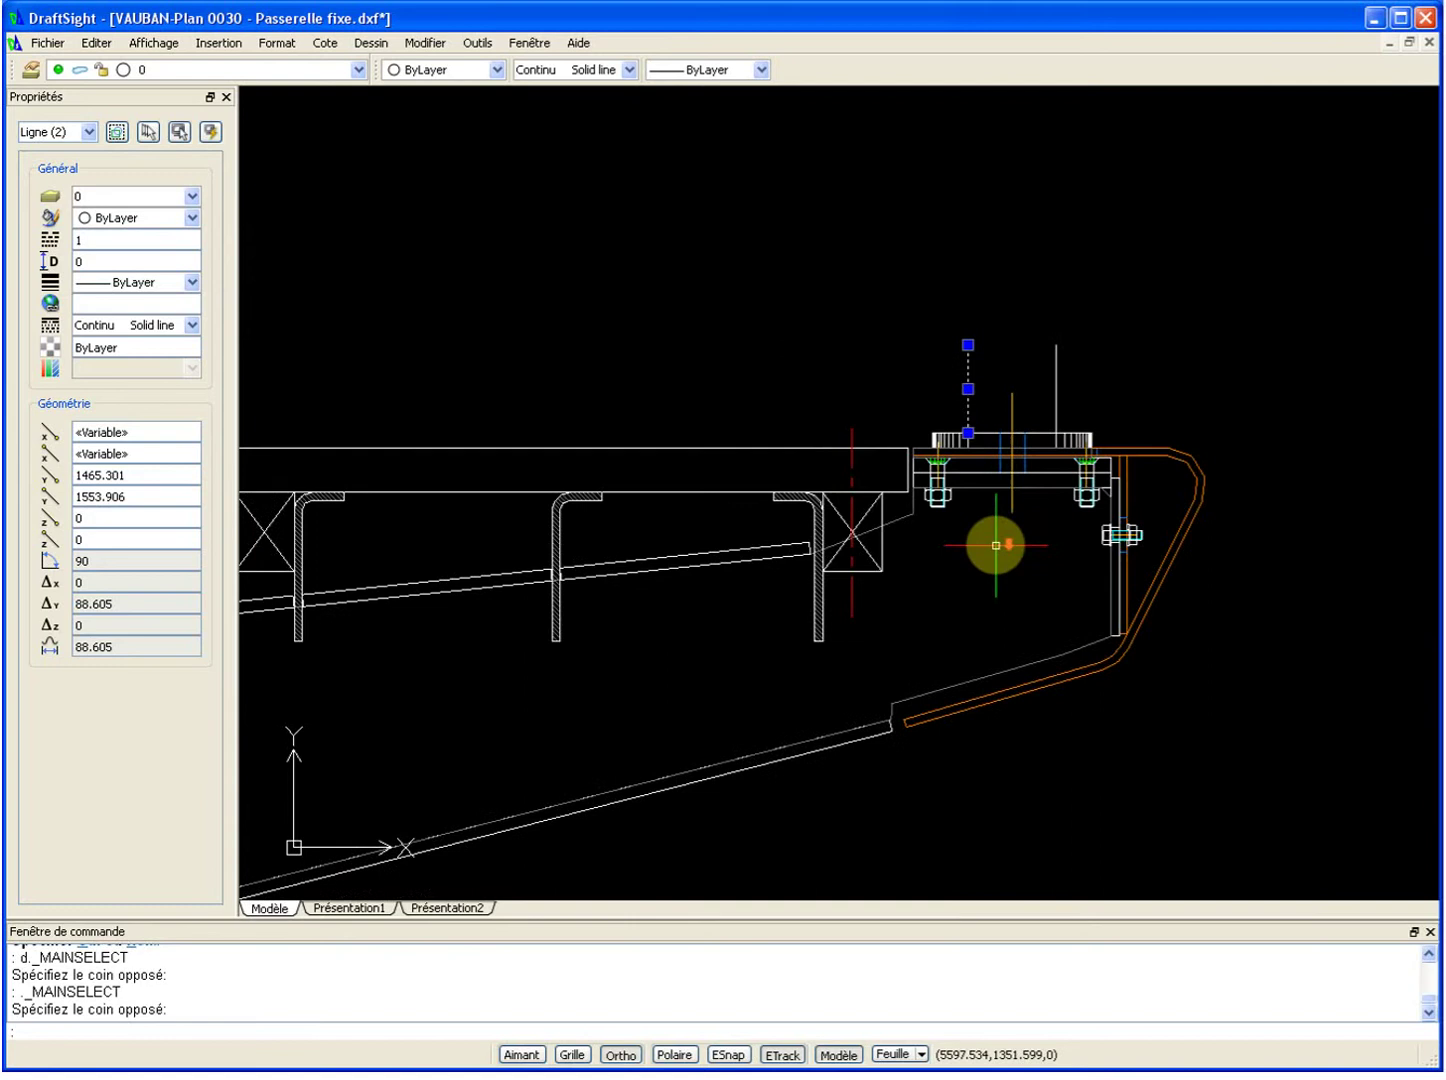
scroll(997, 545, "down", 1)
scroll(985, 550, "up", 1)
scroll(971, 556, "up", 1)
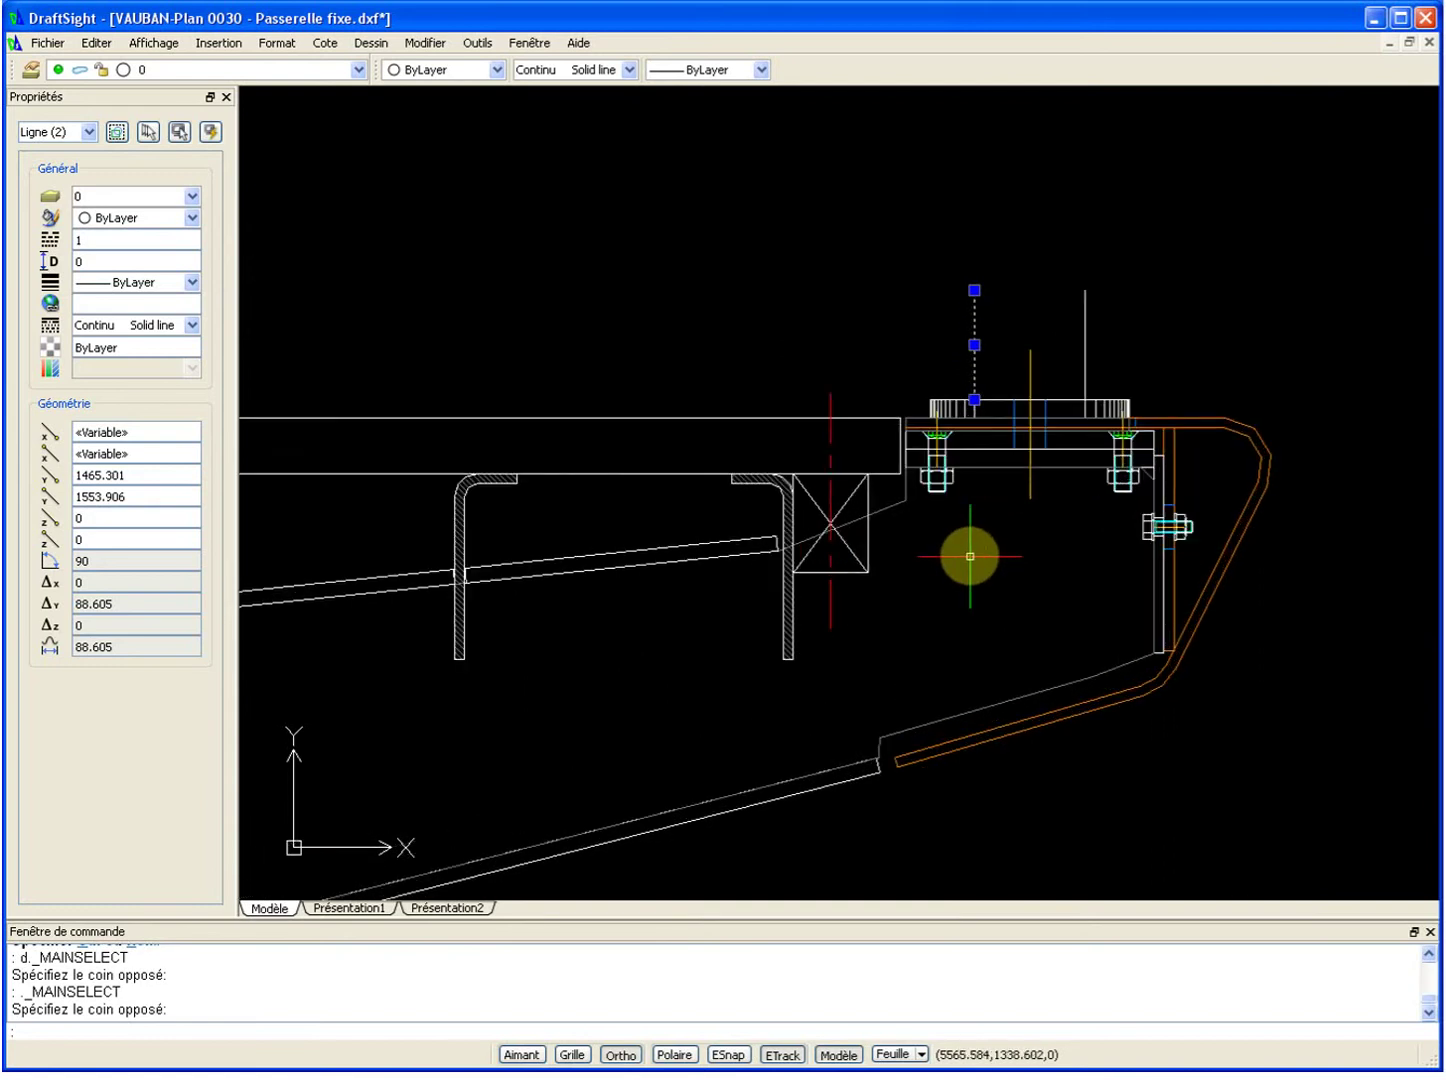
middle_click_drag(1003, 539, 959, 452)
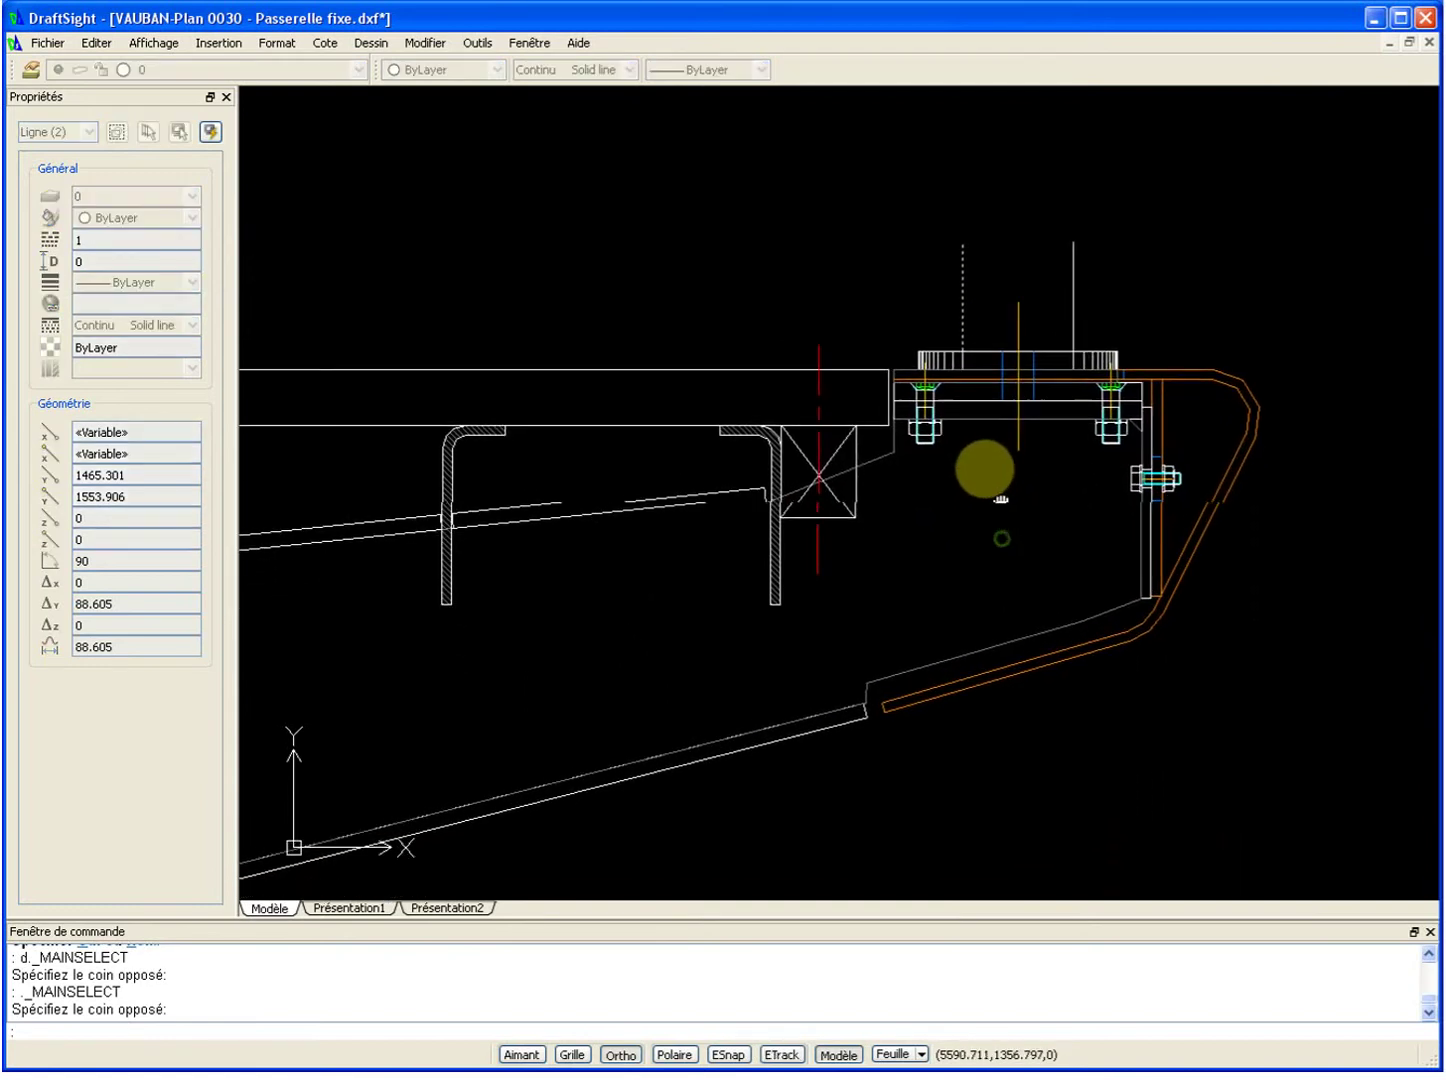
scroll(911, 493, "down", 1)
scroll(850, 505, "up", 1)
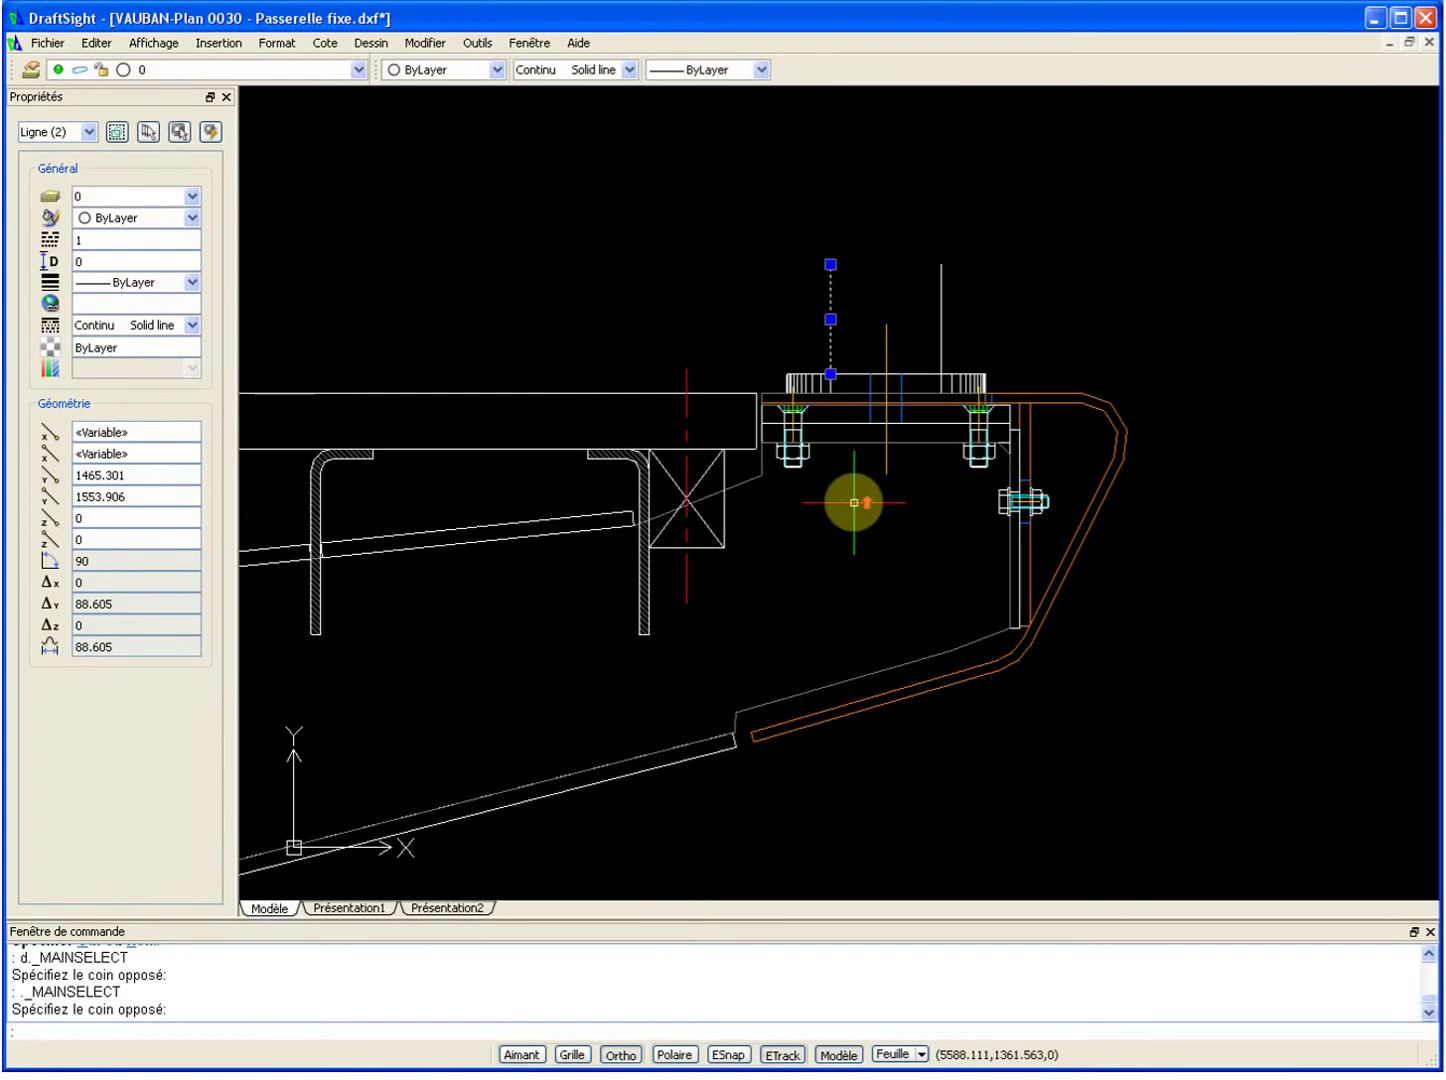
scroll(858, 492, "up", 1)
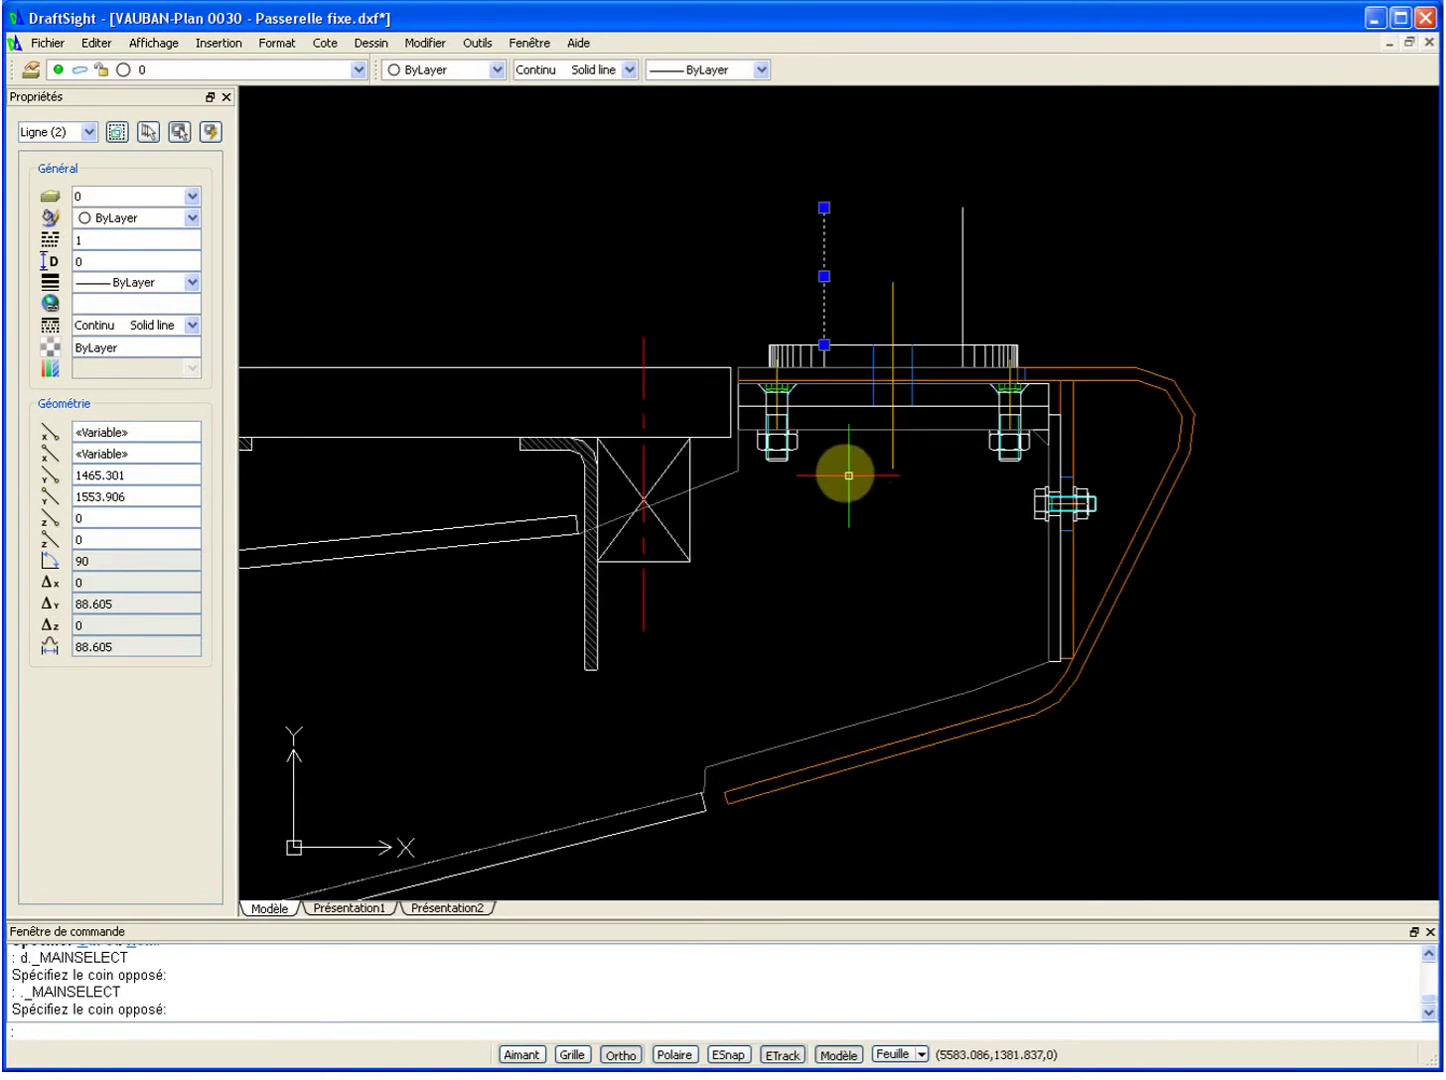
scroll(838, 471, "down", 1)
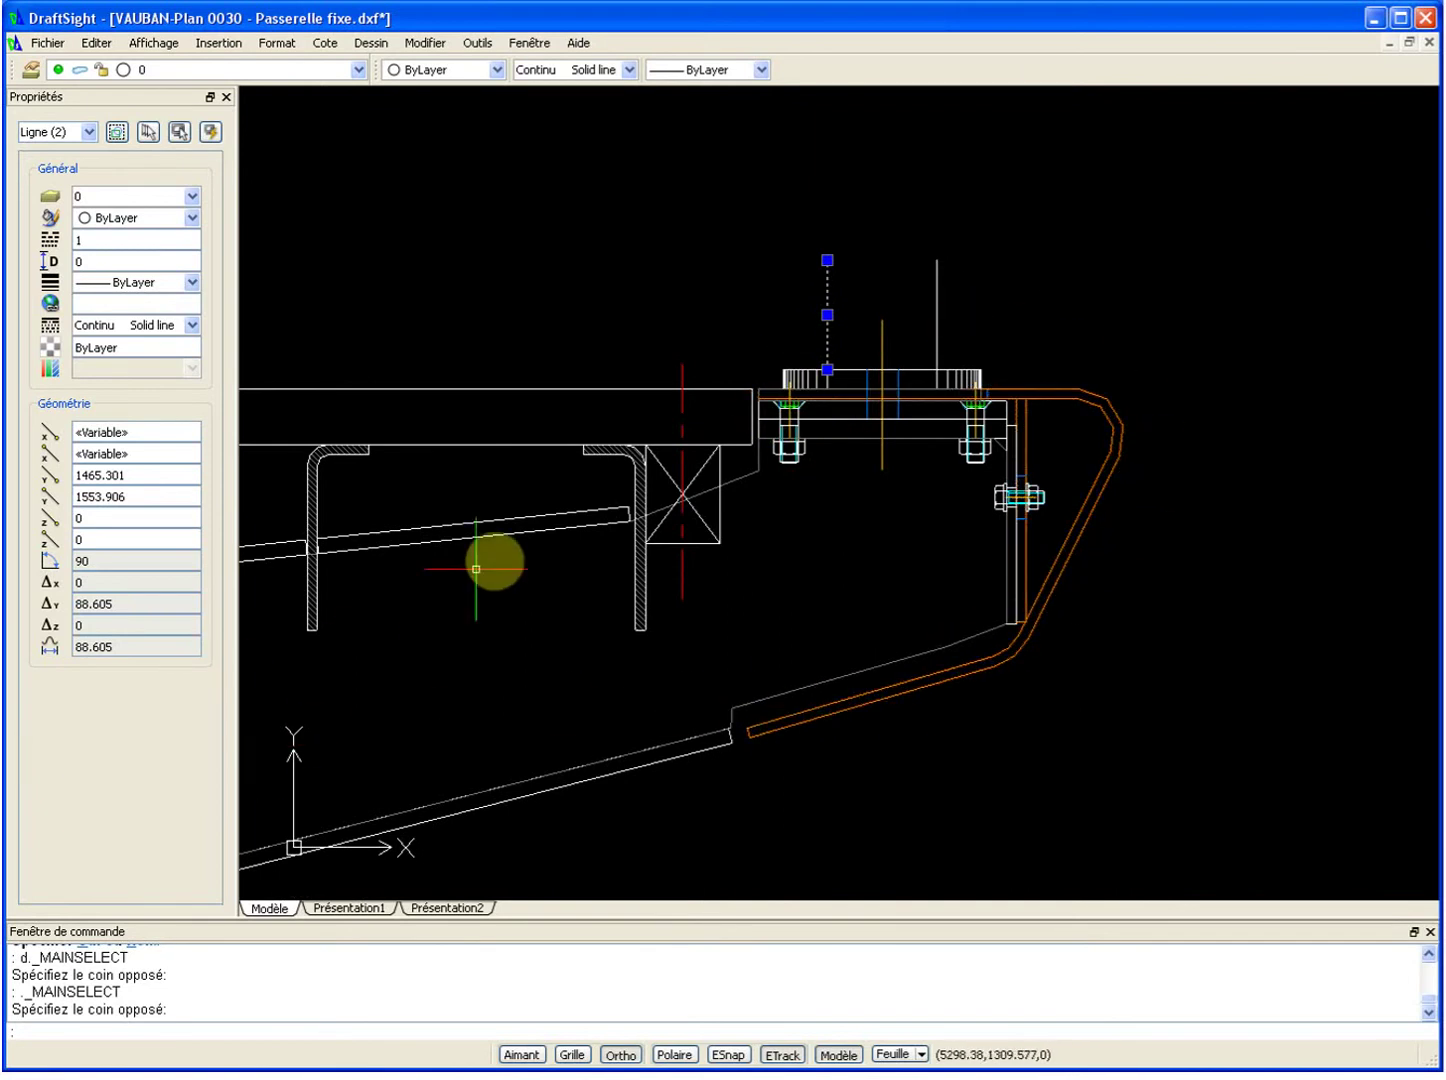
Switch to the Webbly footbridge drawing from the Fenêtre menu.
left_click(541, 44)
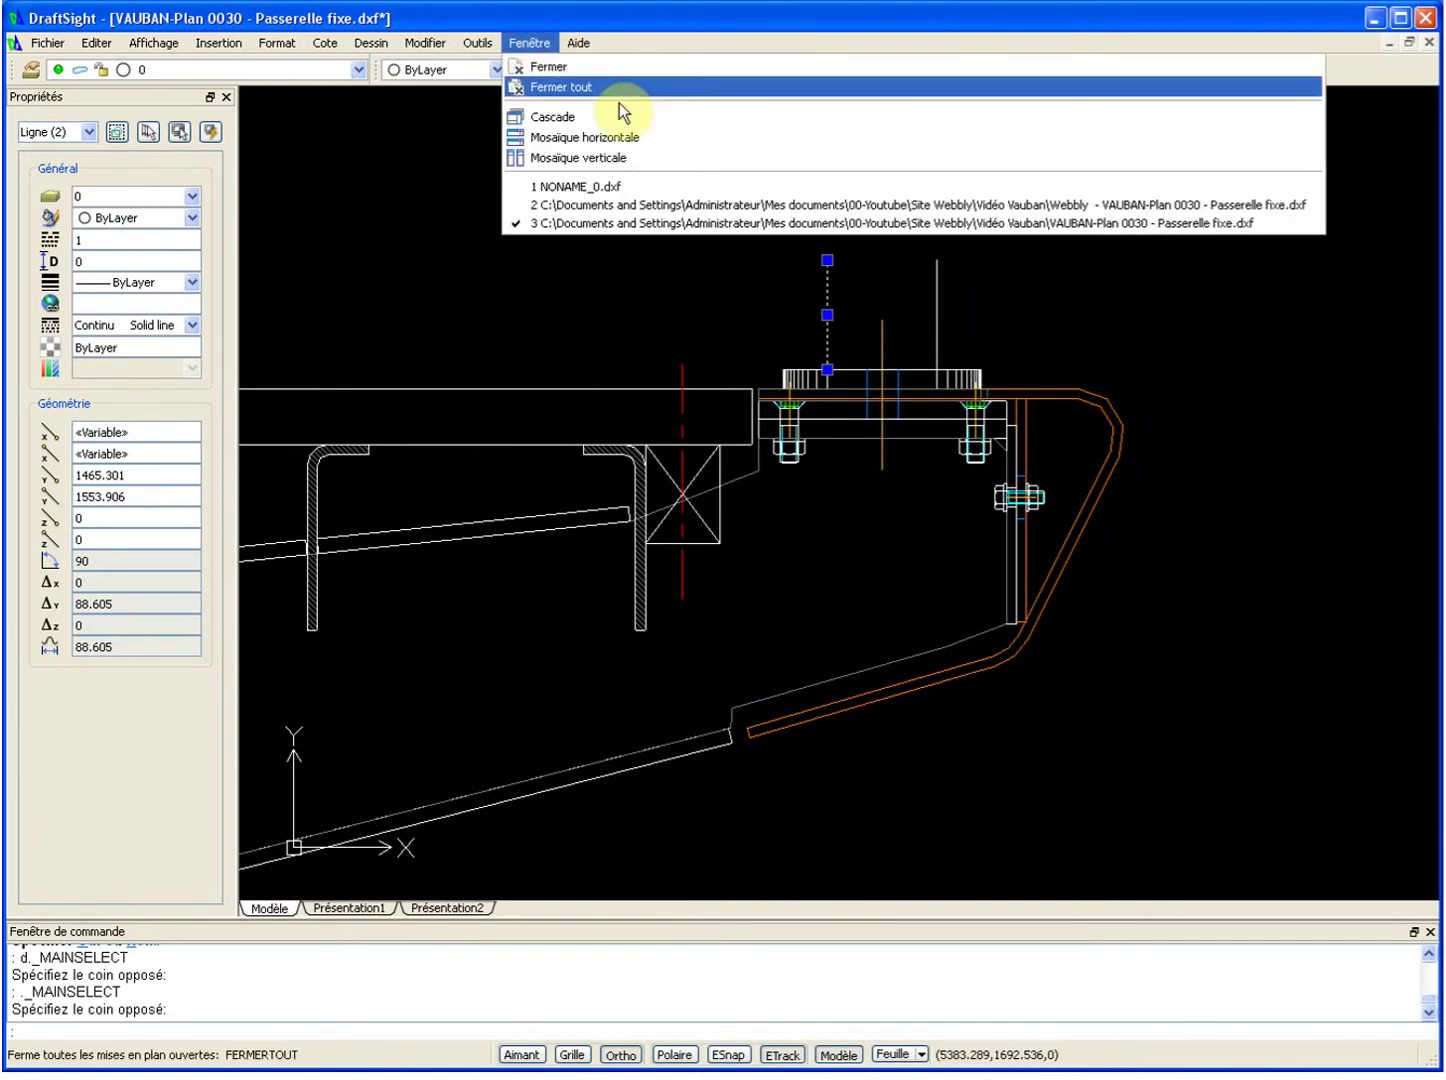
left_click(677, 204)
scroll(1024, 381, "down", 1)
scroll(751, 397, "down", 2)
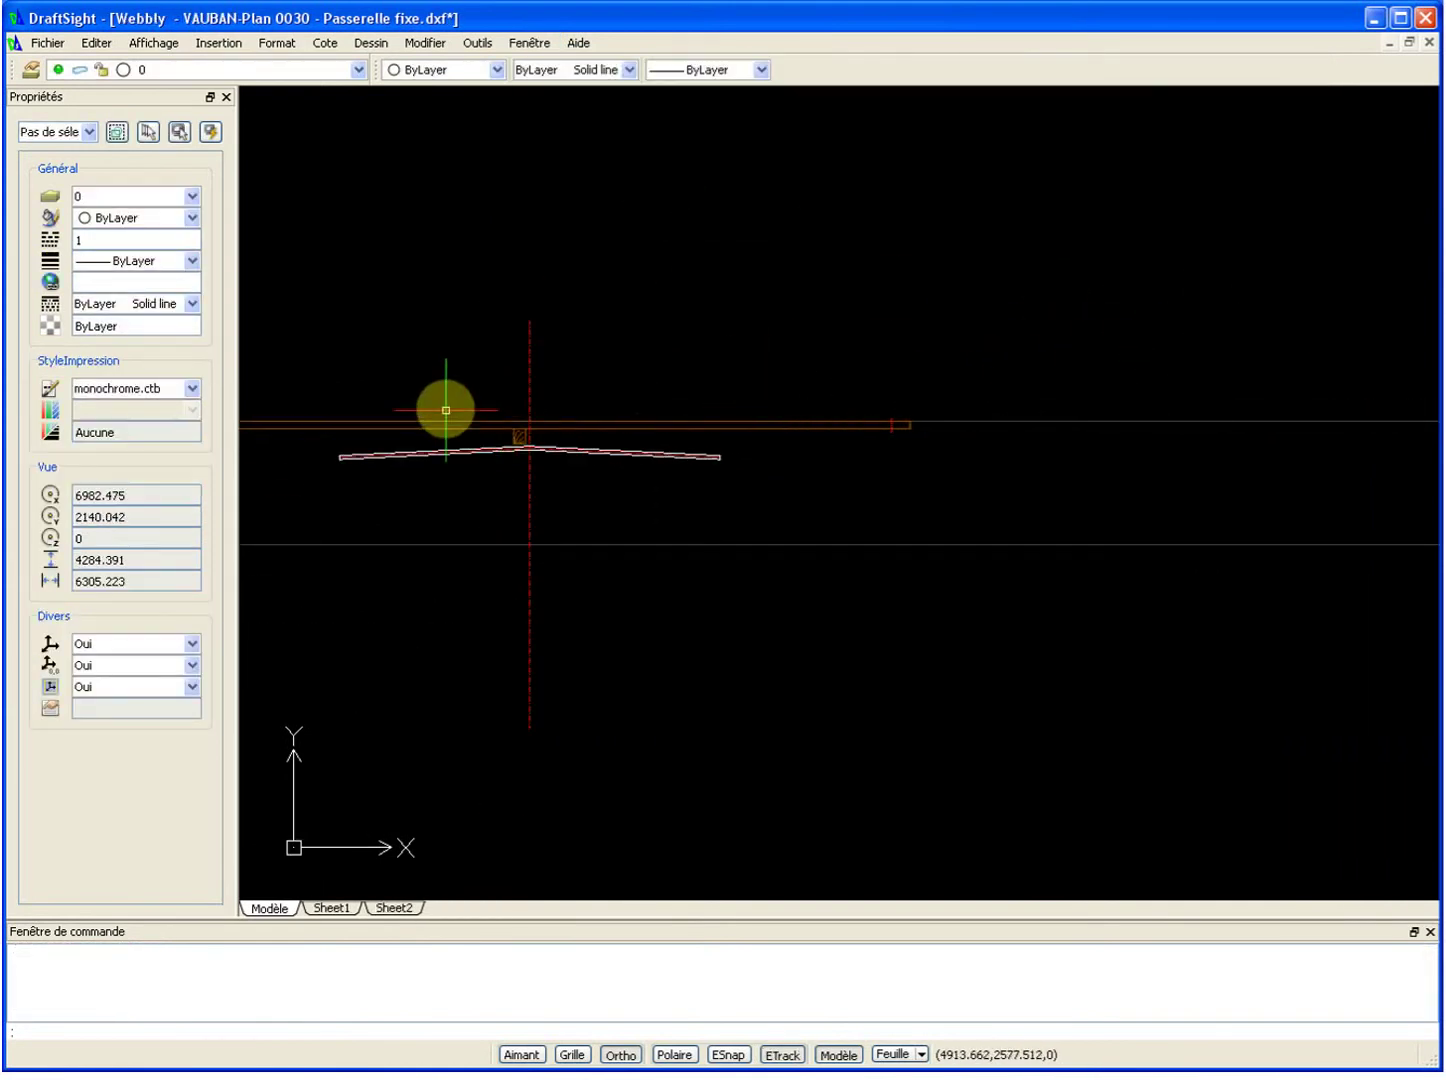
scroll(450, 405, "up", 4)
Copy the vertical axis line 2000 units to the right.
left_click(612, 312)
scroll(672, 322, "down", 3)
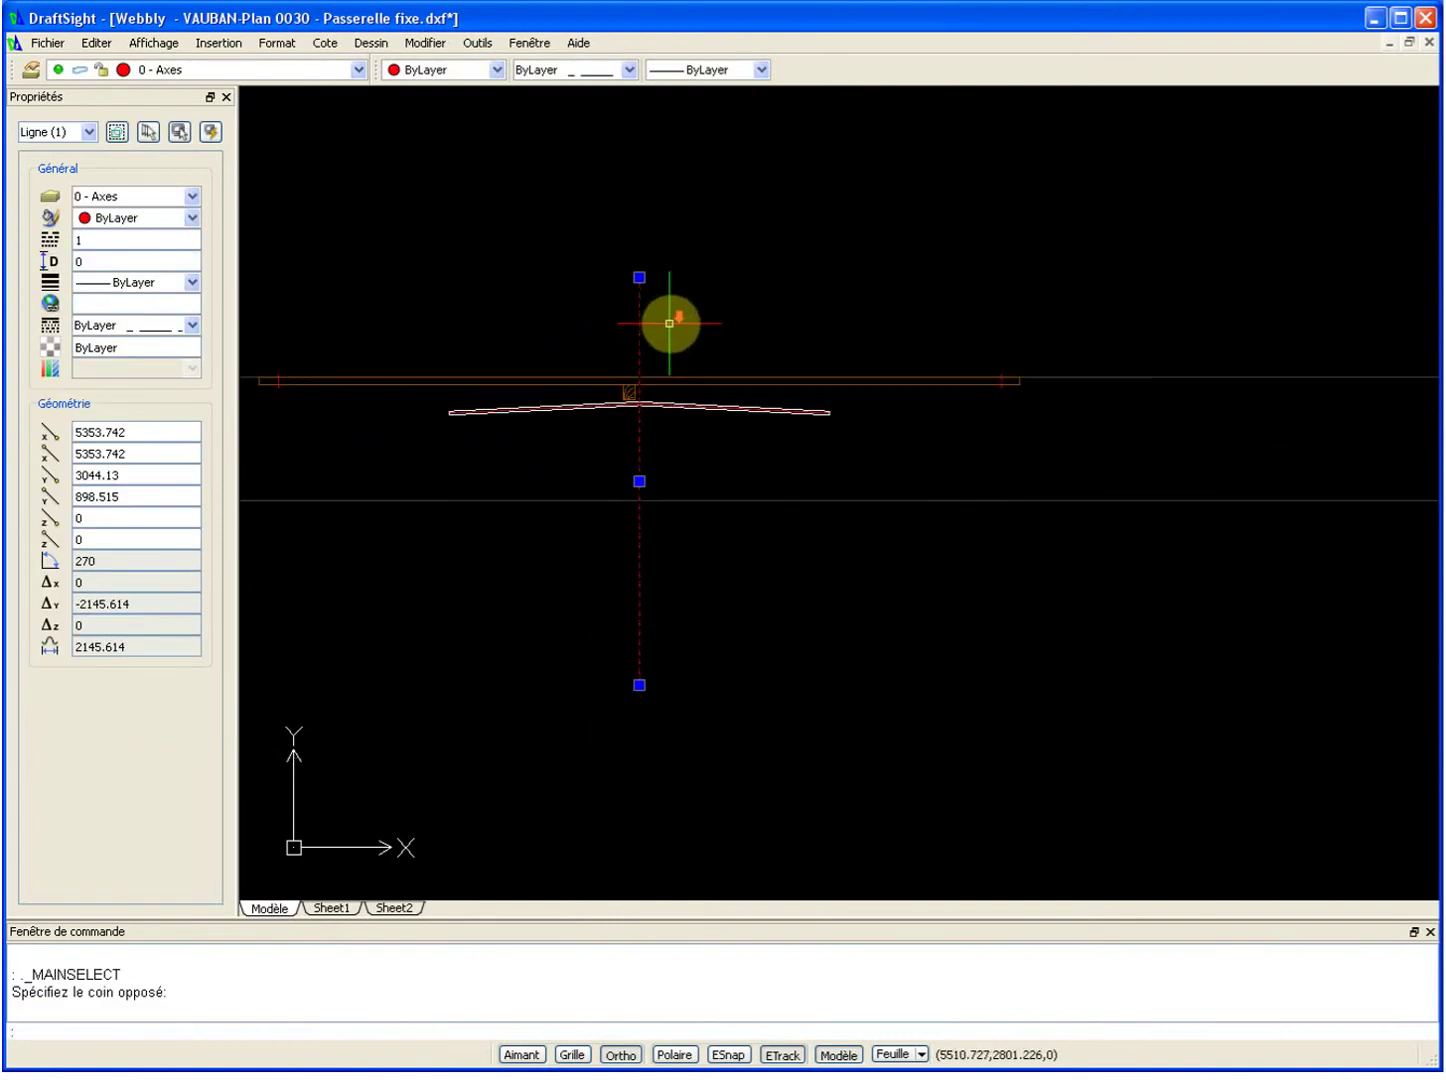
left_click(639, 481)
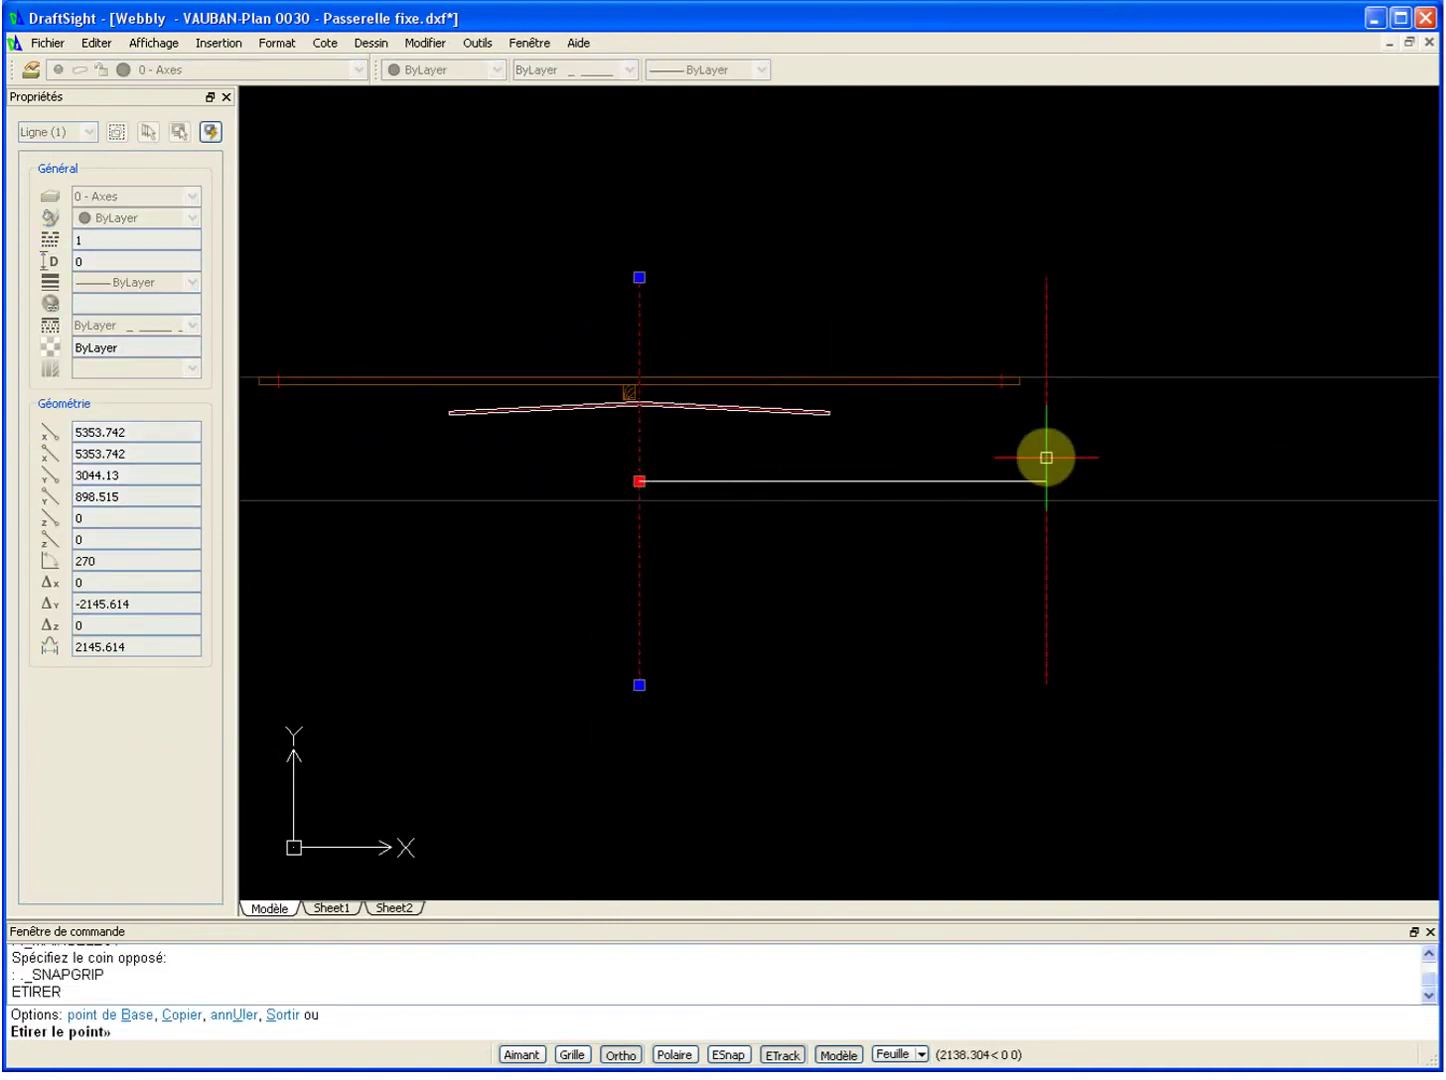
key("Escape")
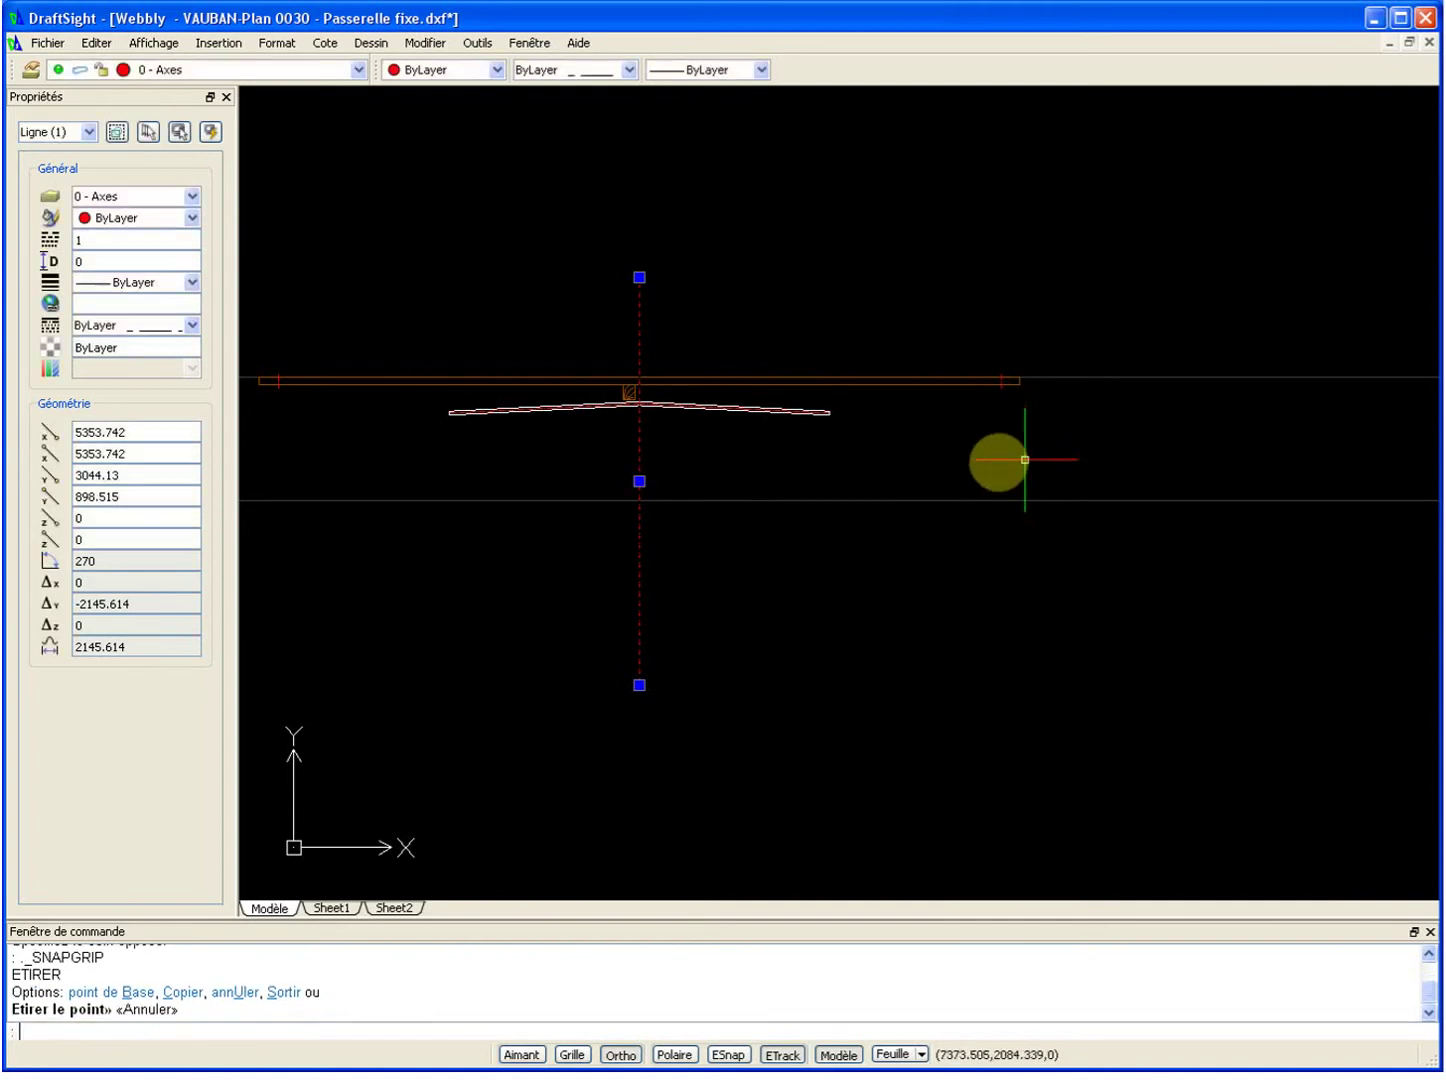
type("cp")
key("Return")
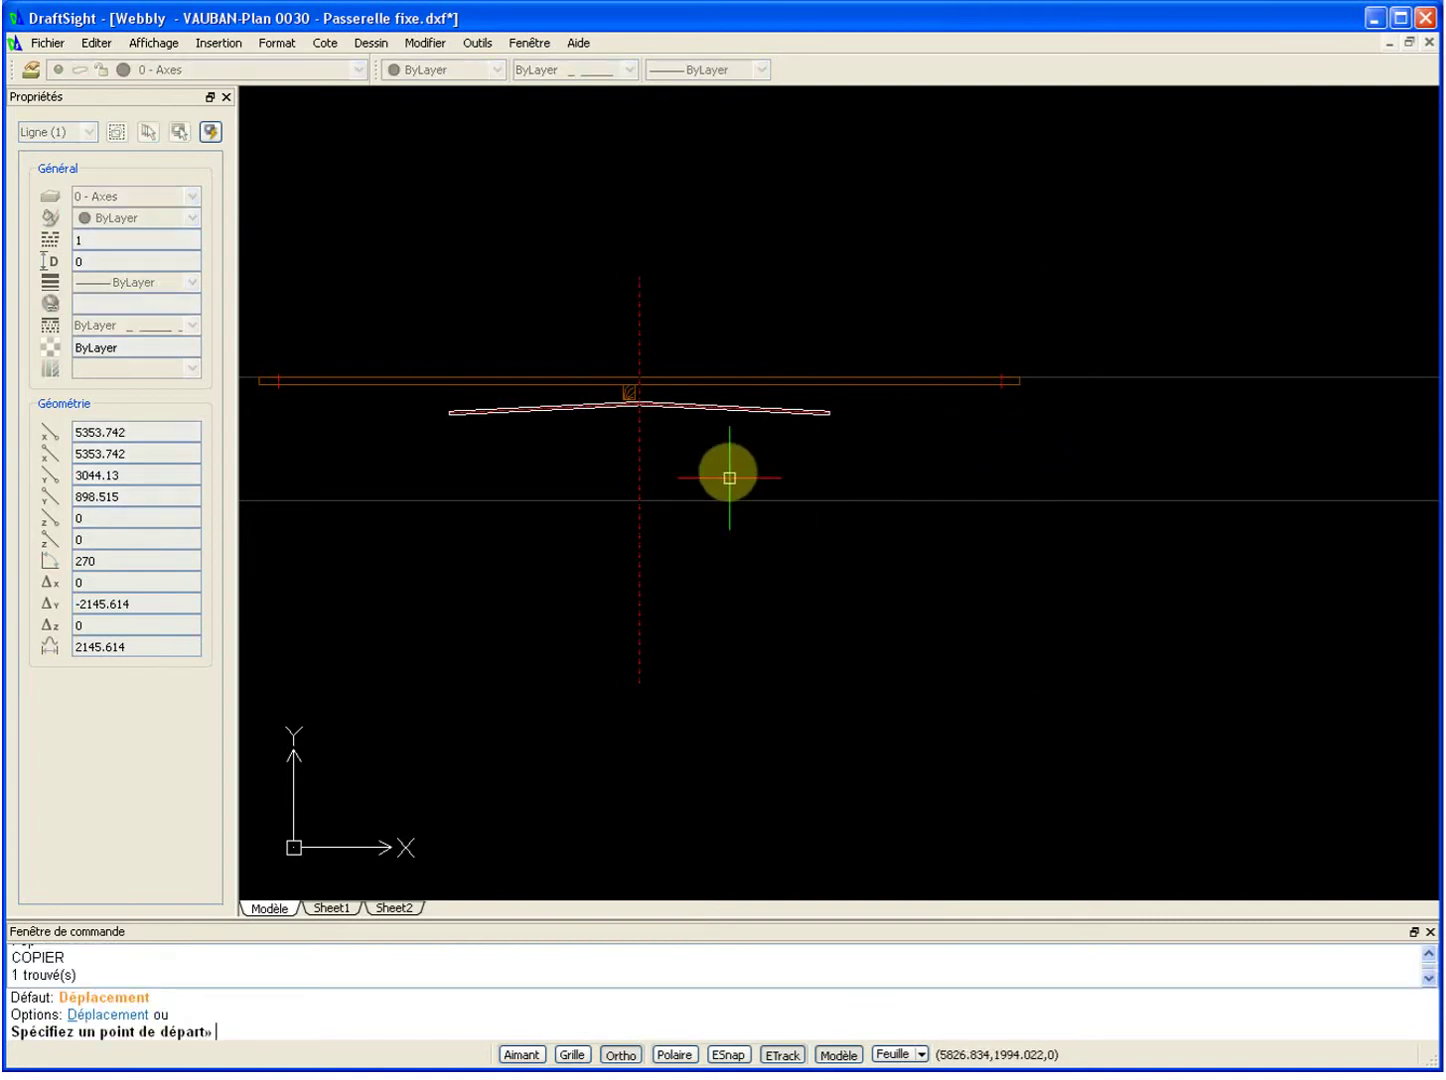
left_click(639, 481)
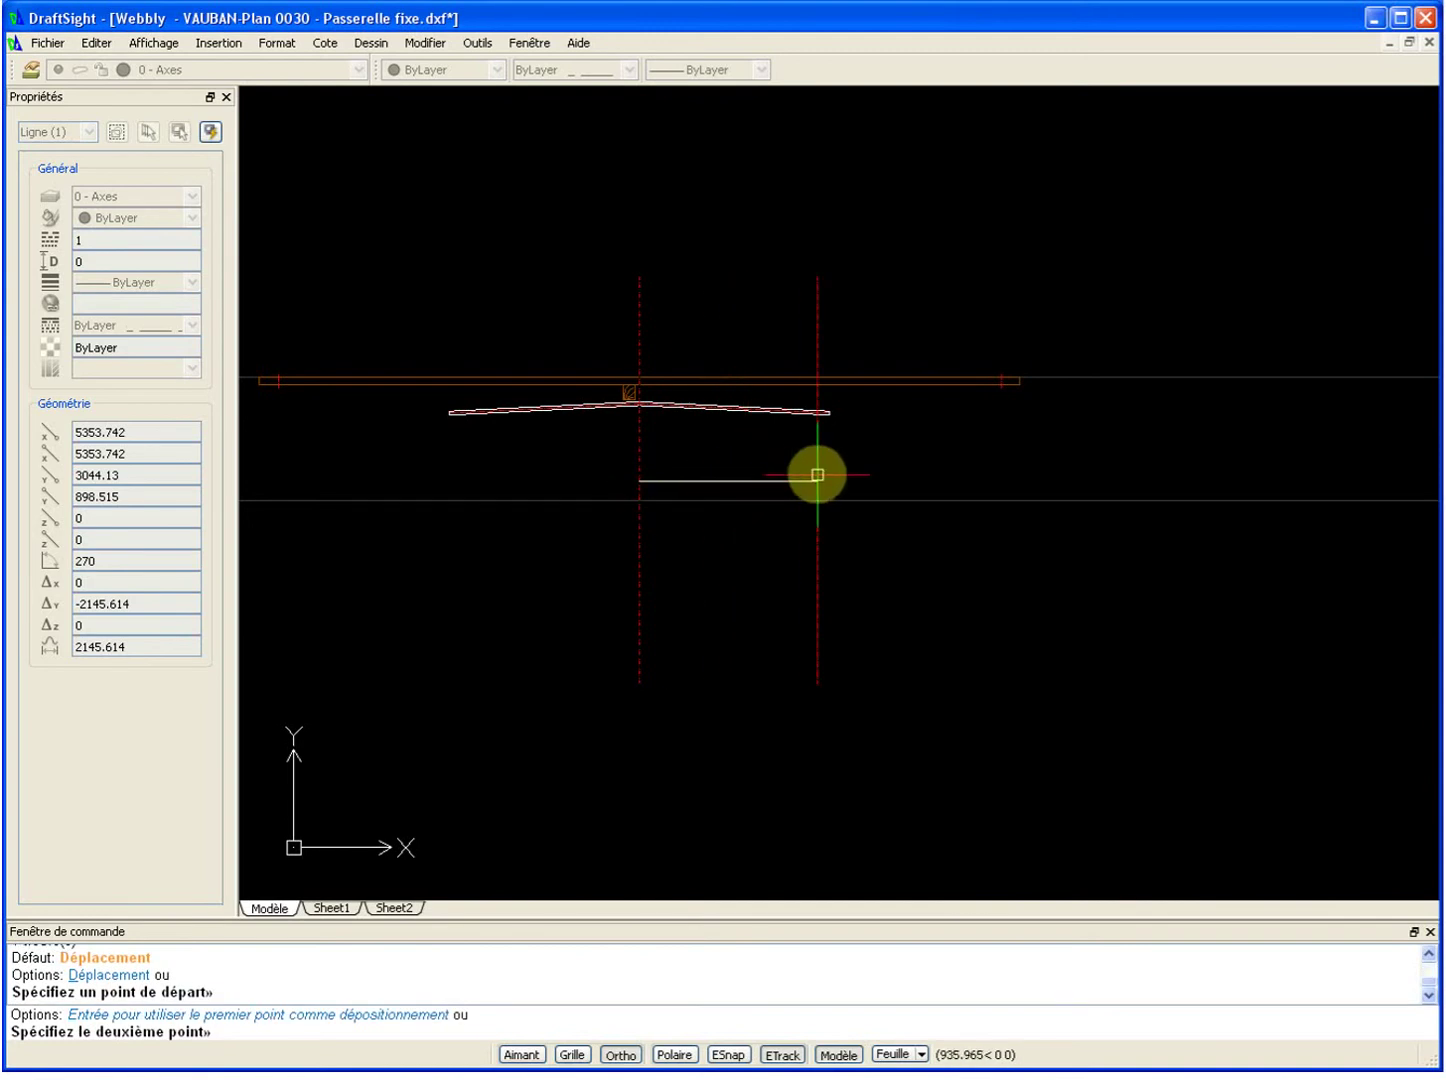
type("2000")
key("Return")
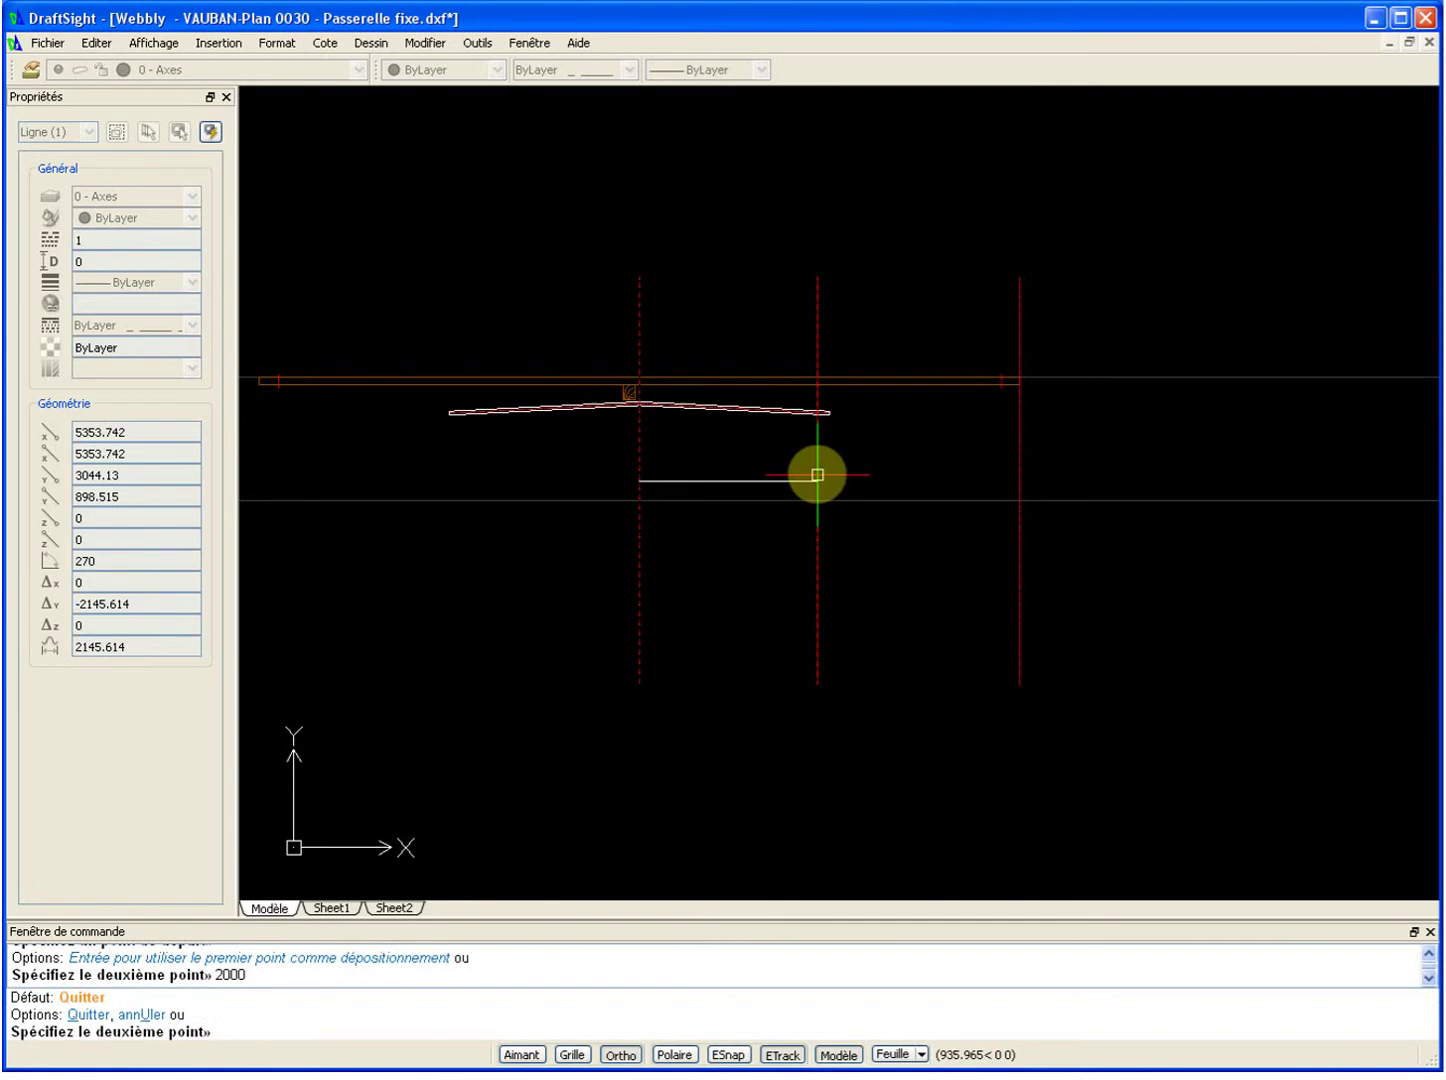
key("Escape")
scroll(1043, 284, "up", 3)
scroll(1043, 283, "up", 2)
scroll(1033, 268, "up", 2)
scroll(998, 371, "up", 2)
scroll(998, 423, "up", 2)
scroll(985, 330, "down", 3)
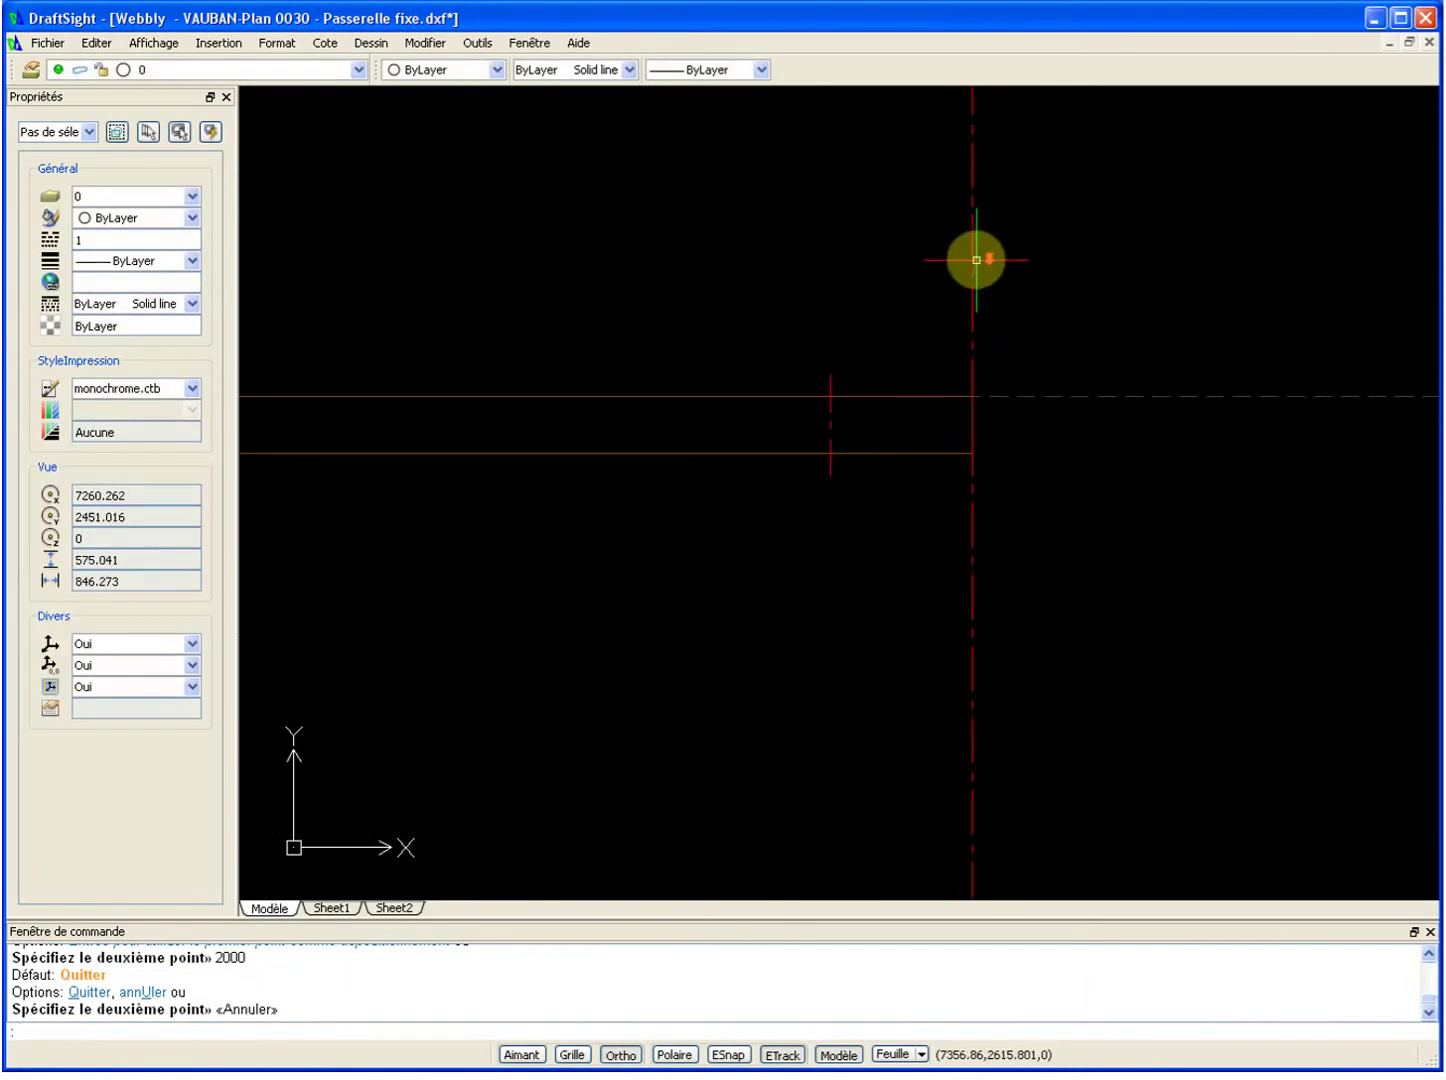
Draw a vertical post line up from the axis and deck intersection, undoing the extra segment.
scroll(960, 330, "down", 2)
scroll(961, 484, "up", 3)
scroll(952, 535, "up", 3)
scroll(901, 621, "up", 3)
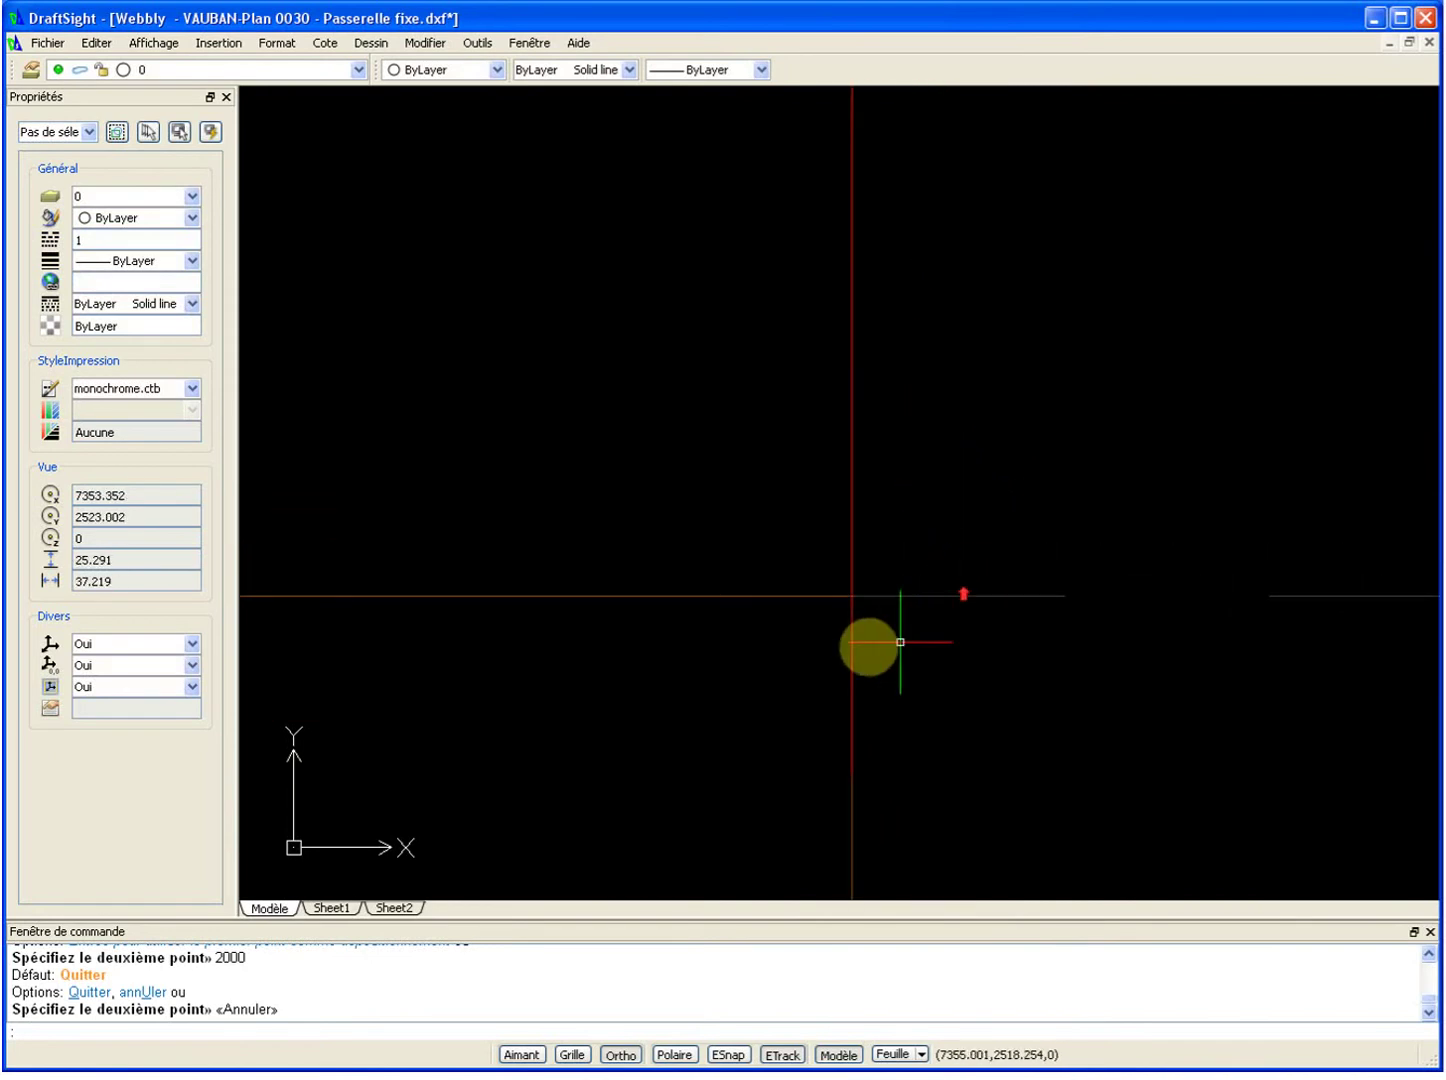
type("l")
key("Return")
left_click(852, 597)
scroll(891, 597, "down", 5)
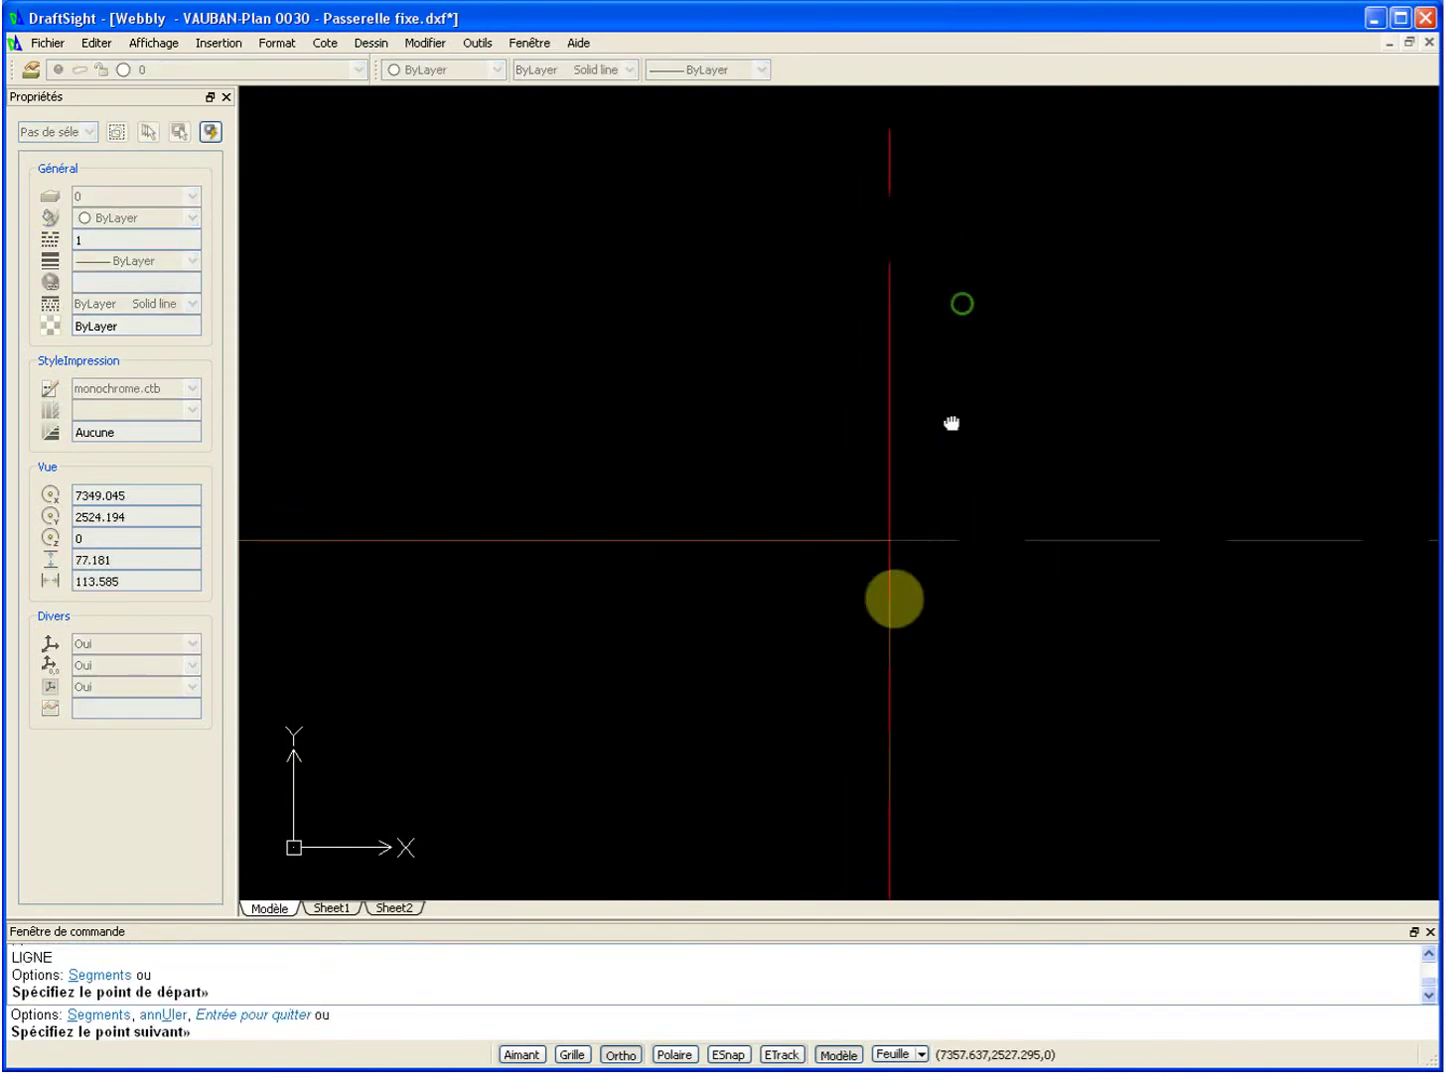
scroll(880, 500, "down", 3)
left_click(876, 500)
left_click(932, 298)
key("ctrl+z")
middle_click_drag(930, 640, 889, 437)
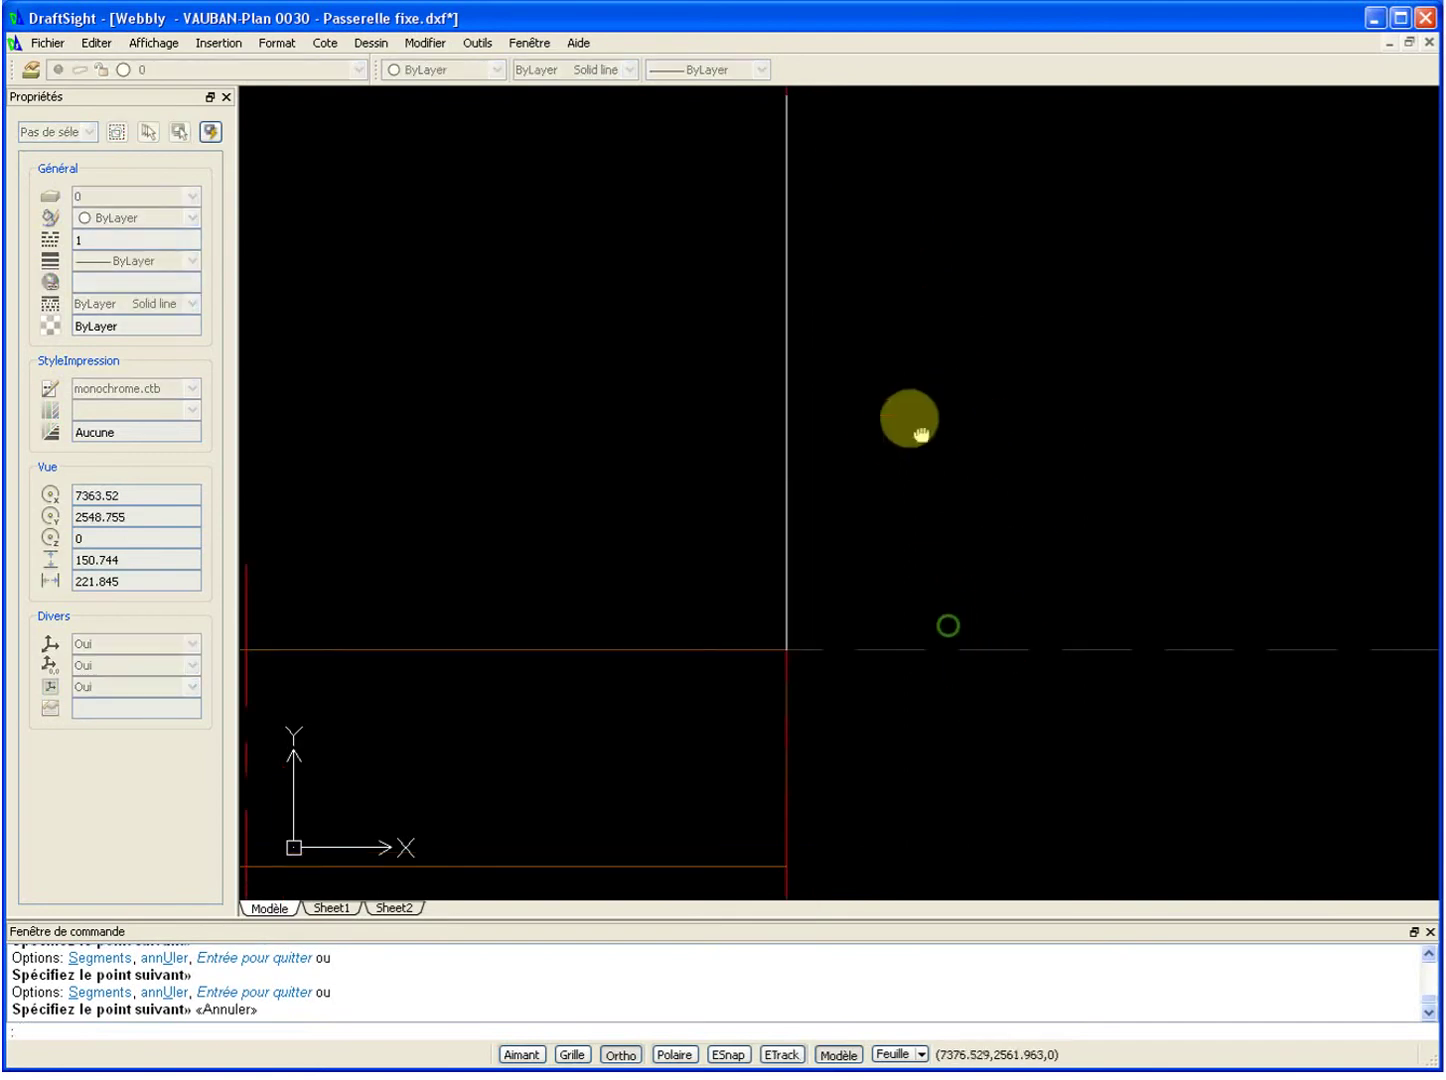
key("Escape")
key("Escape")
Copy the post line 88.9 units to the right with CP.
type("cp")
key("Return")
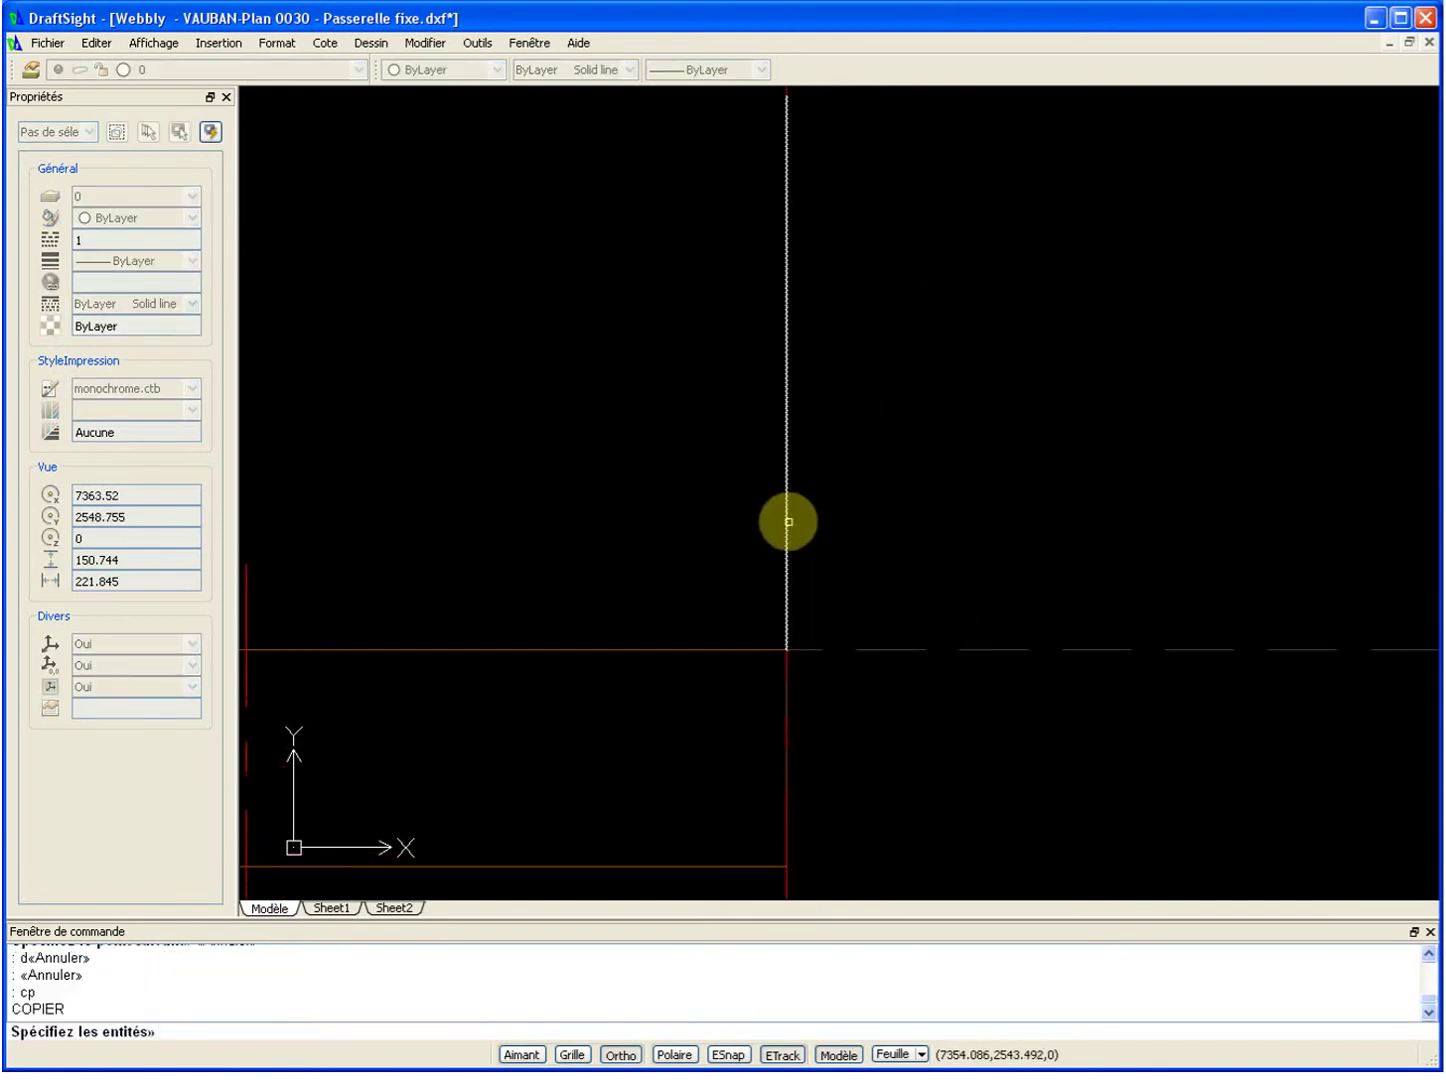
left_click(789, 521)
key("Return")
type("88.9")
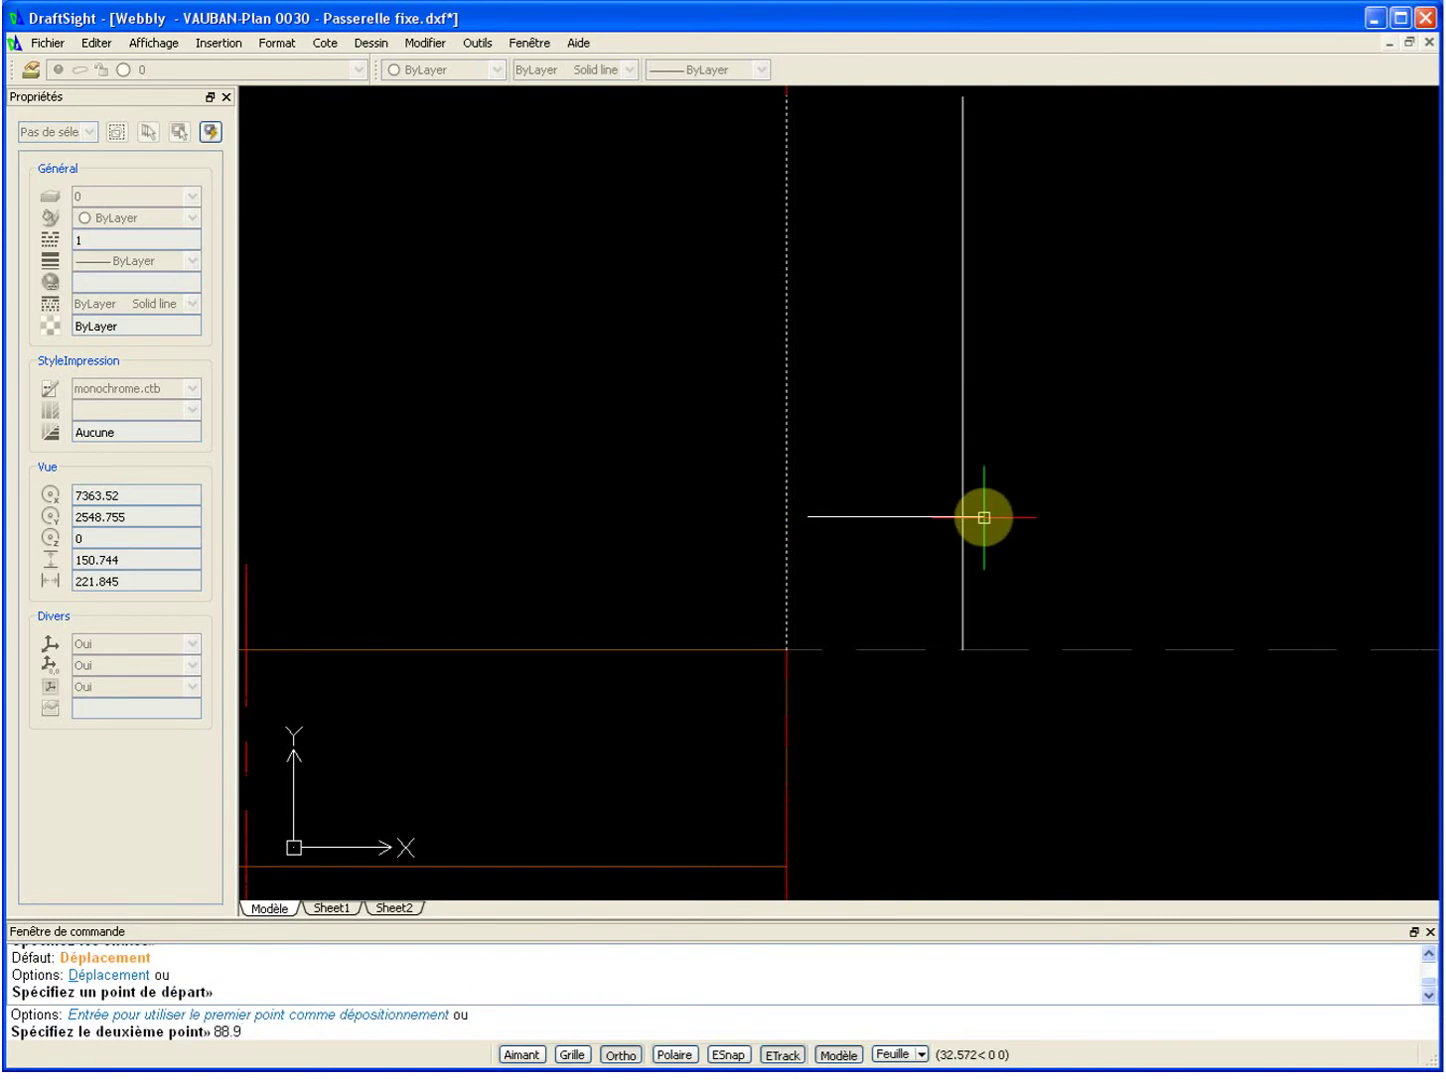
key("Return")
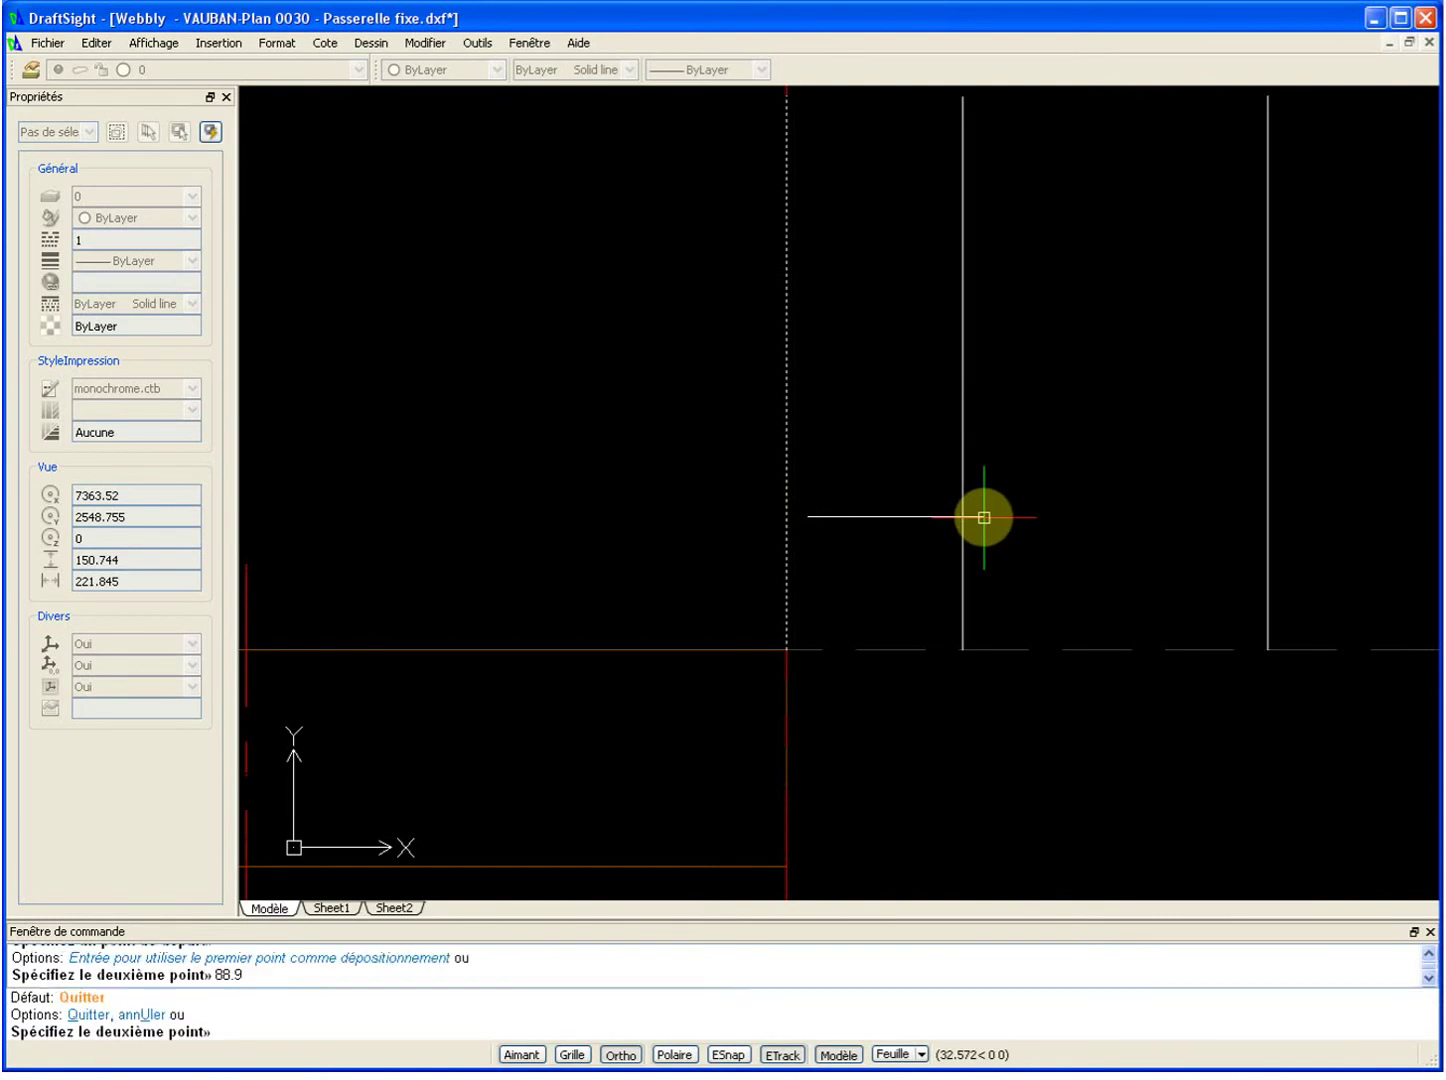
key("Escape")
scroll(988, 532, "down", 3)
scroll(1064, 675, "down", 1)
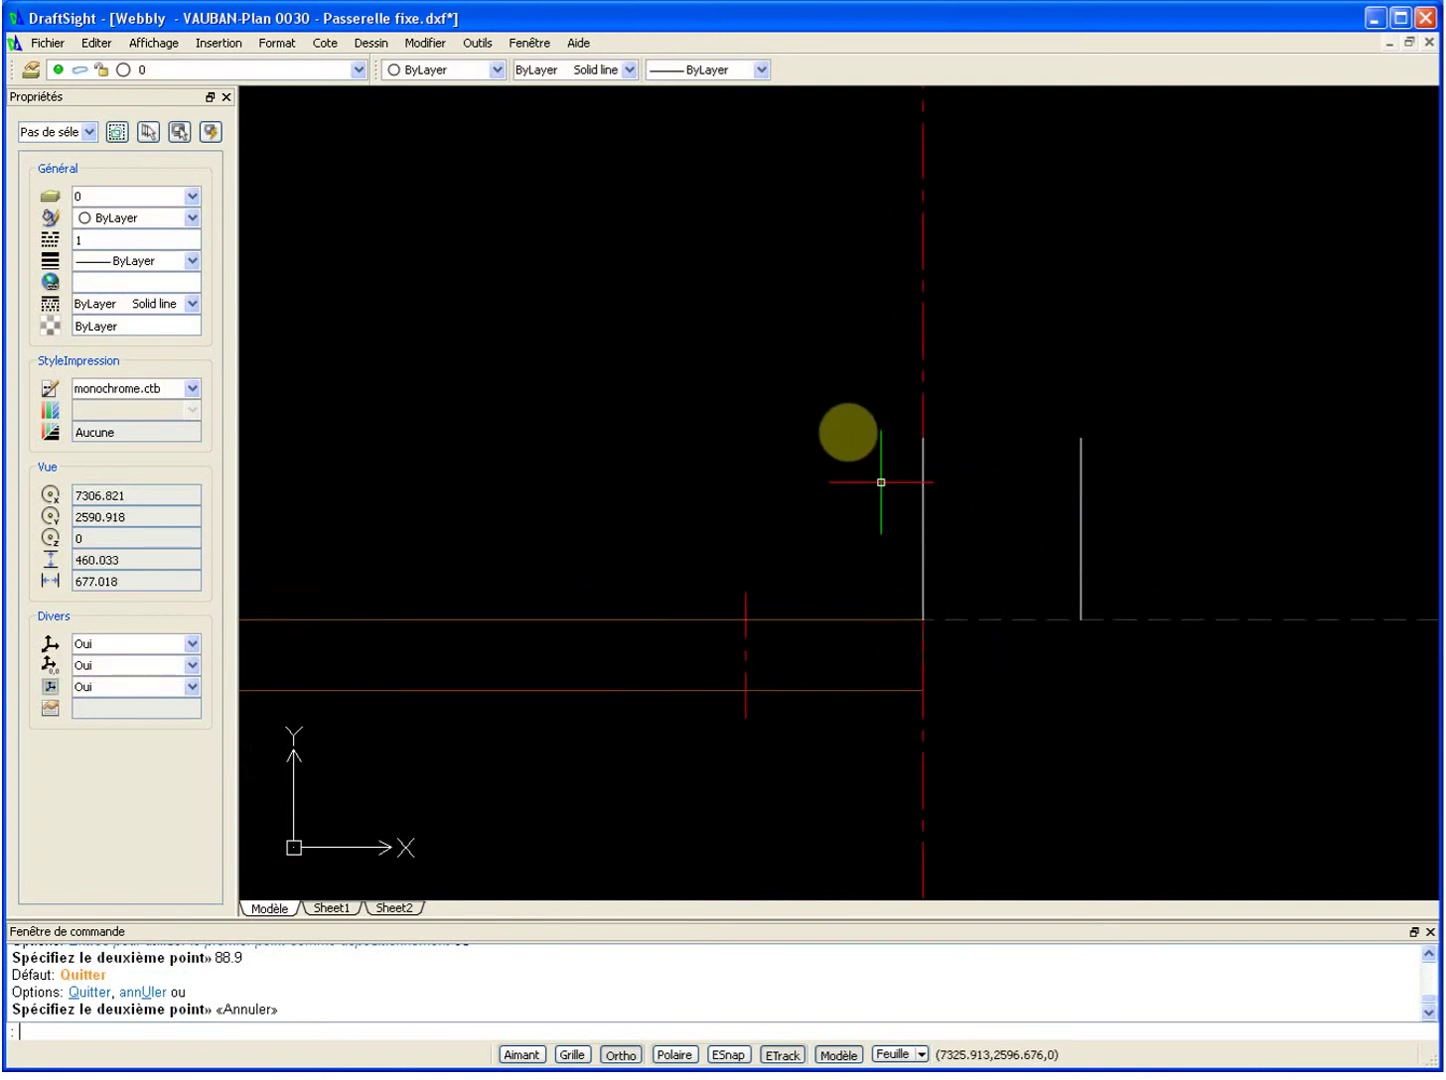
left_click(360, 45)
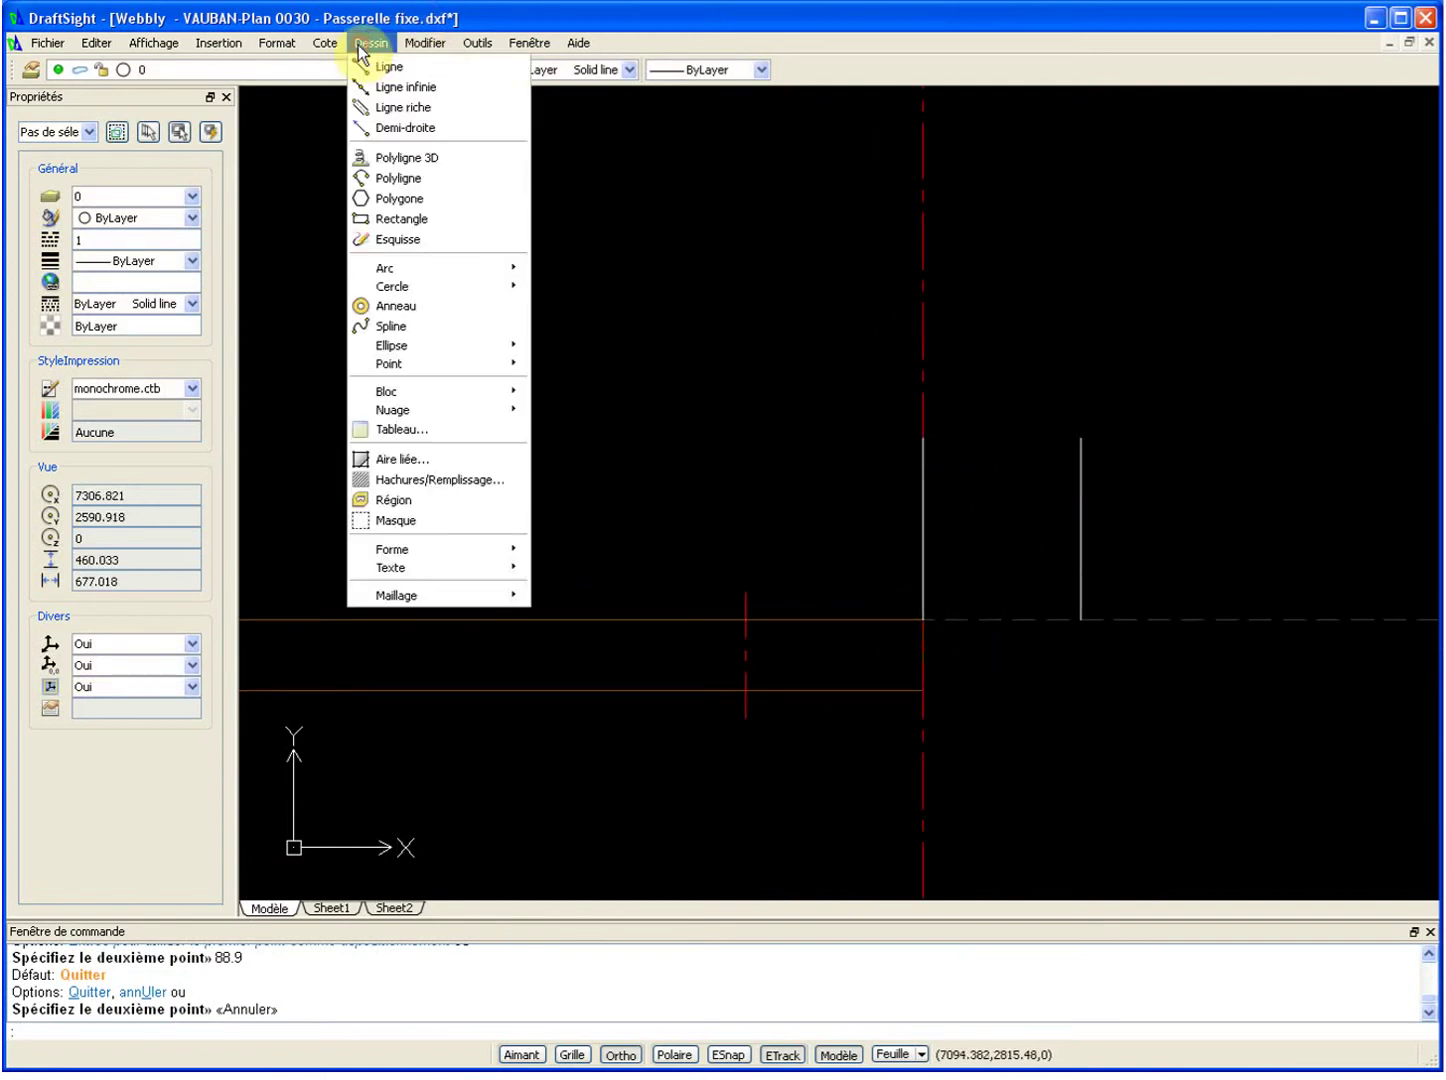
Draw a spline cap from lower left through both post tops, then select it.
left_click(431, 336)
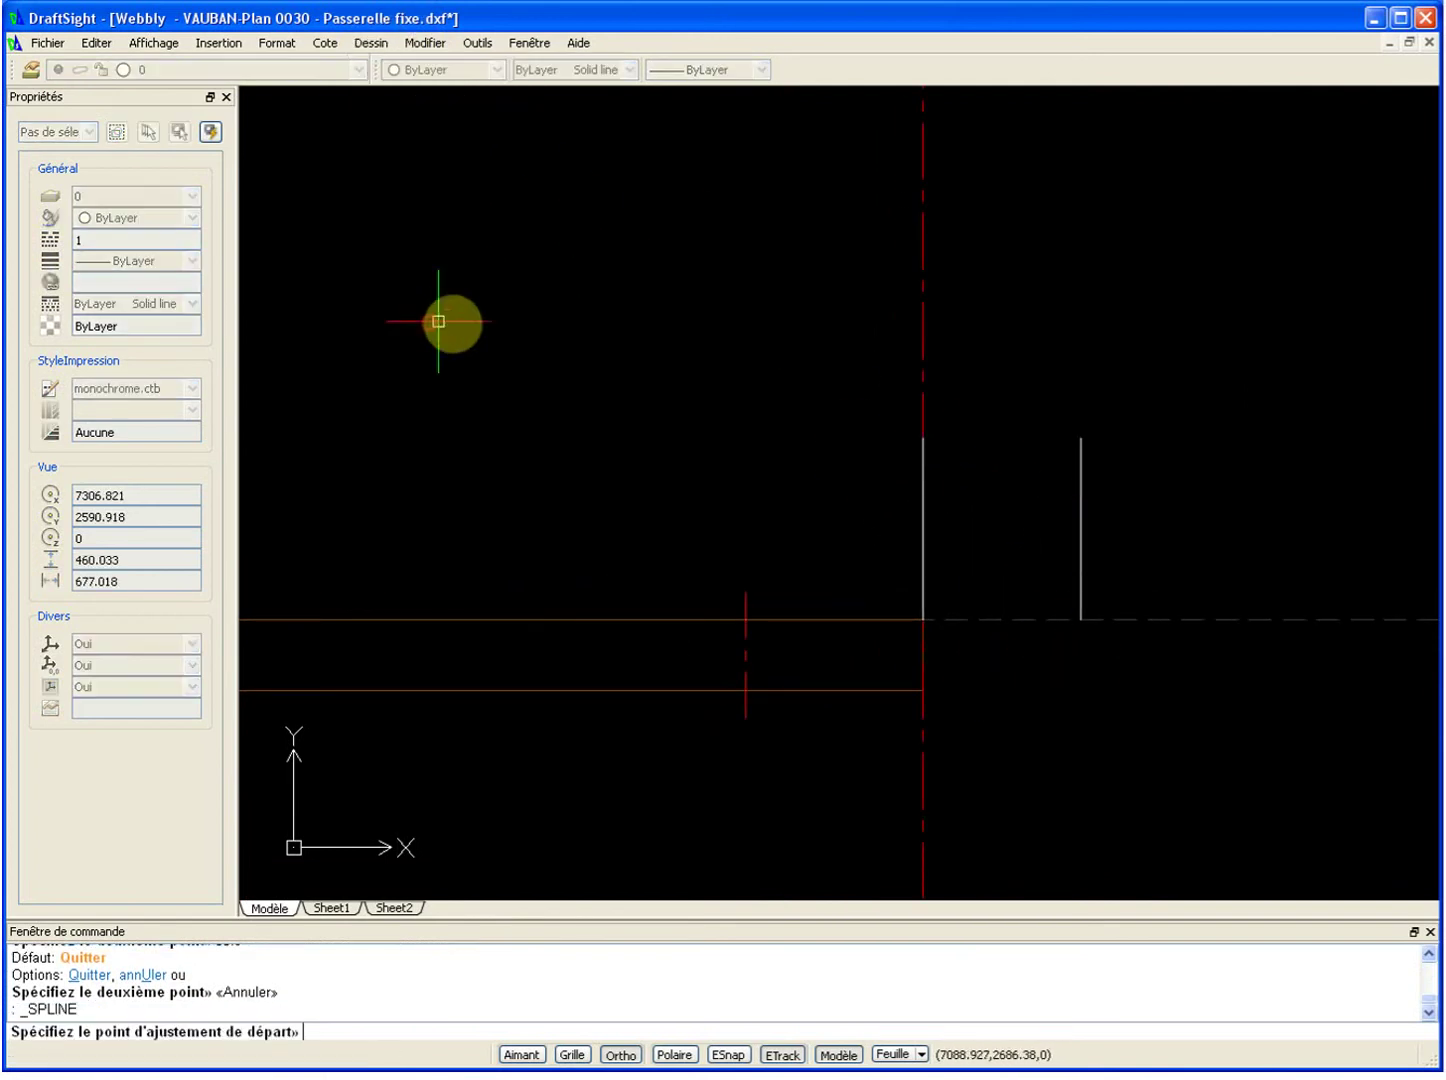
left_click(863, 544)
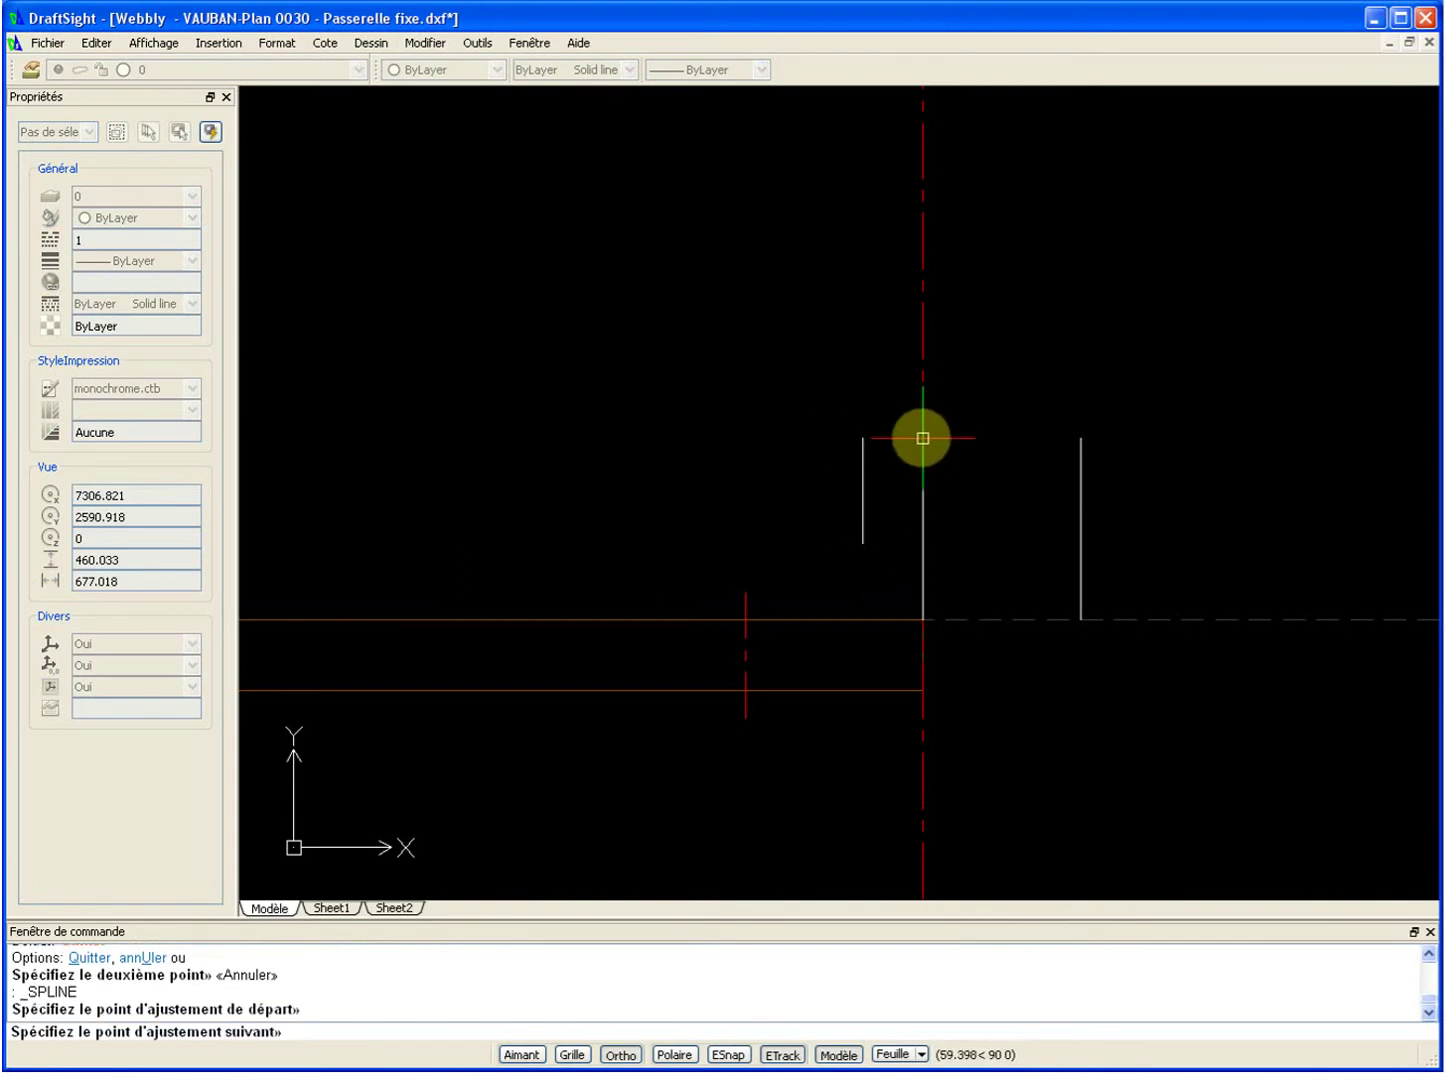
left_click(922, 437)
left_click(1010, 484)
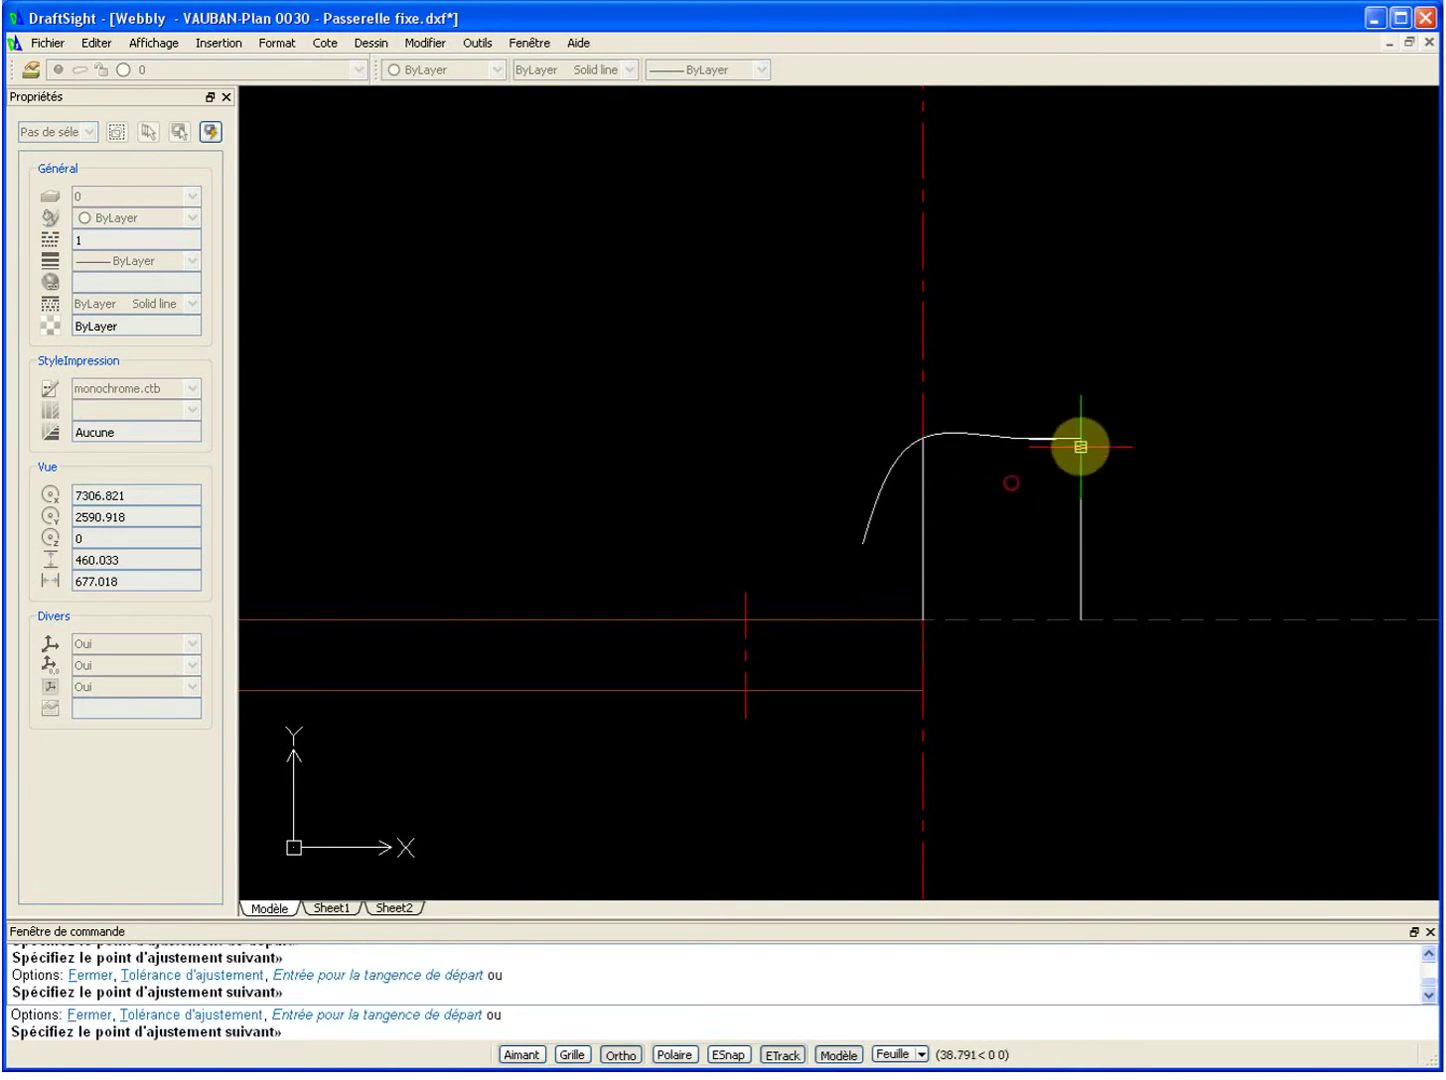
left_click(1080, 437)
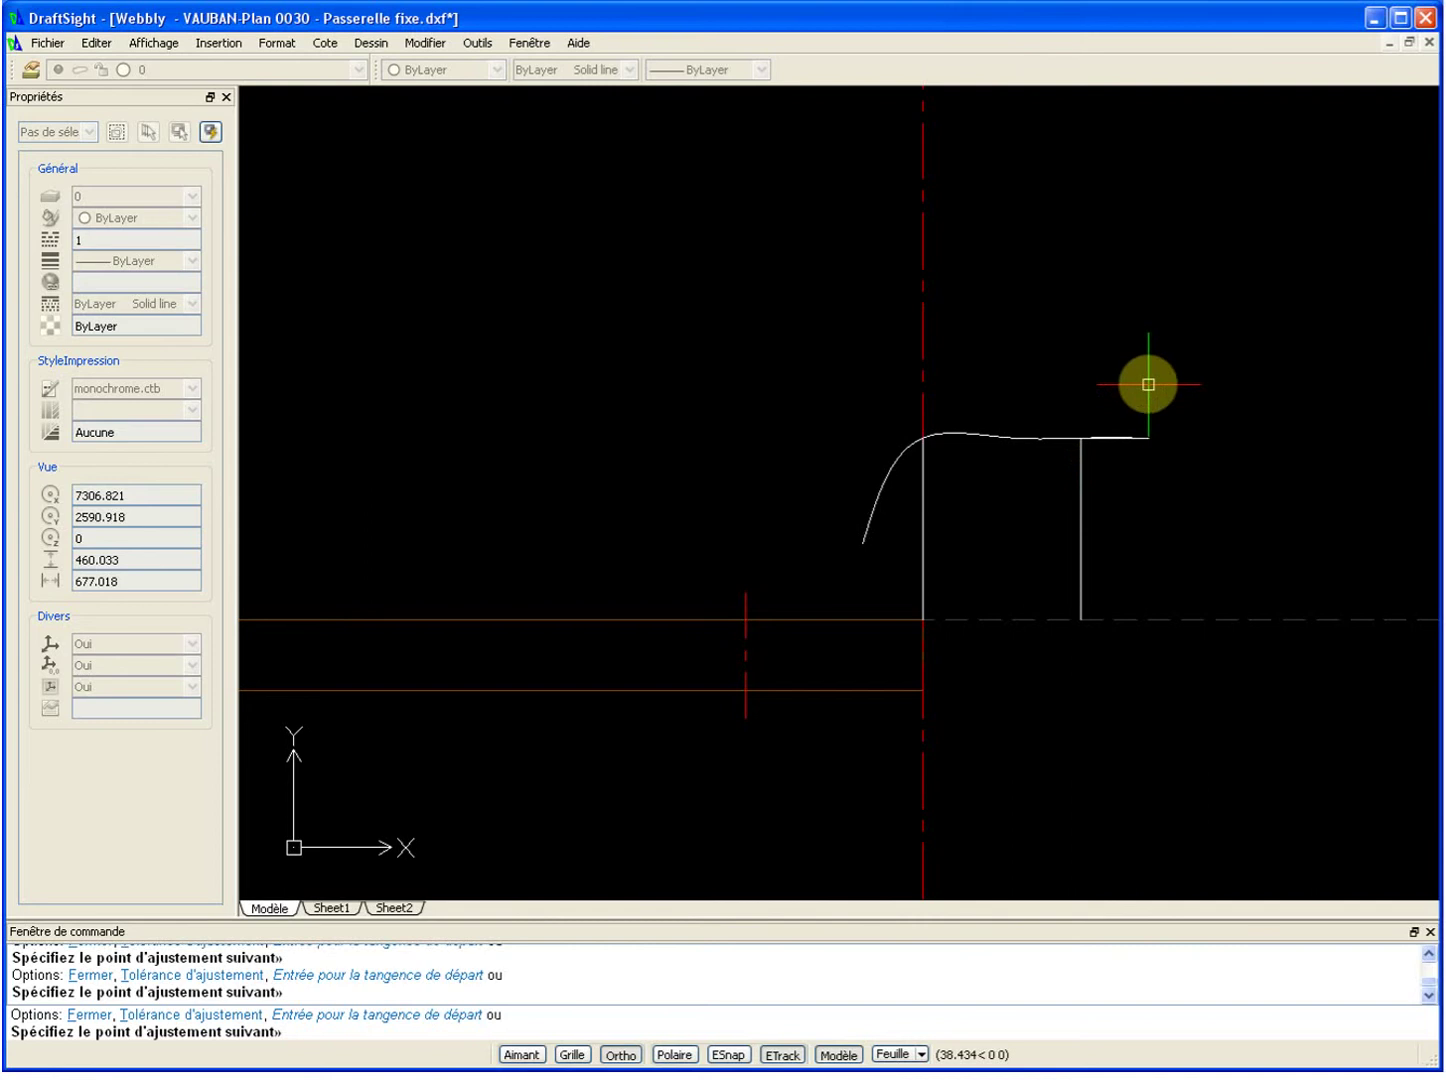
scroll(1155, 371, "up", 1)
scroll(1145, 381, "up", 2)
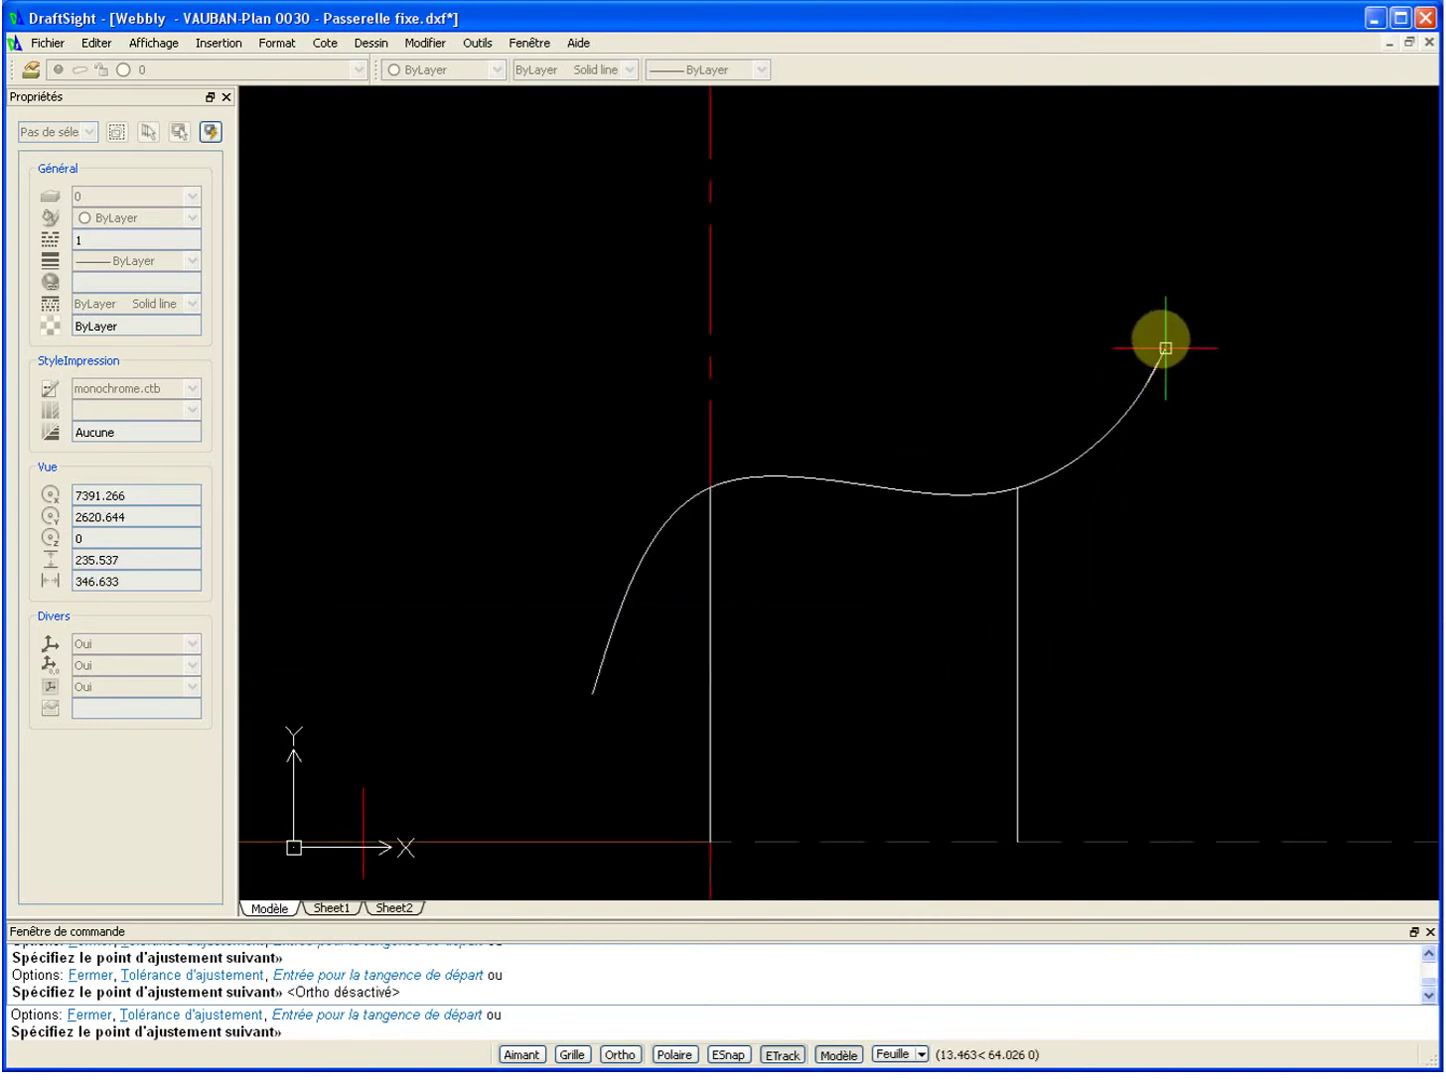
key("Return")
key("Return")
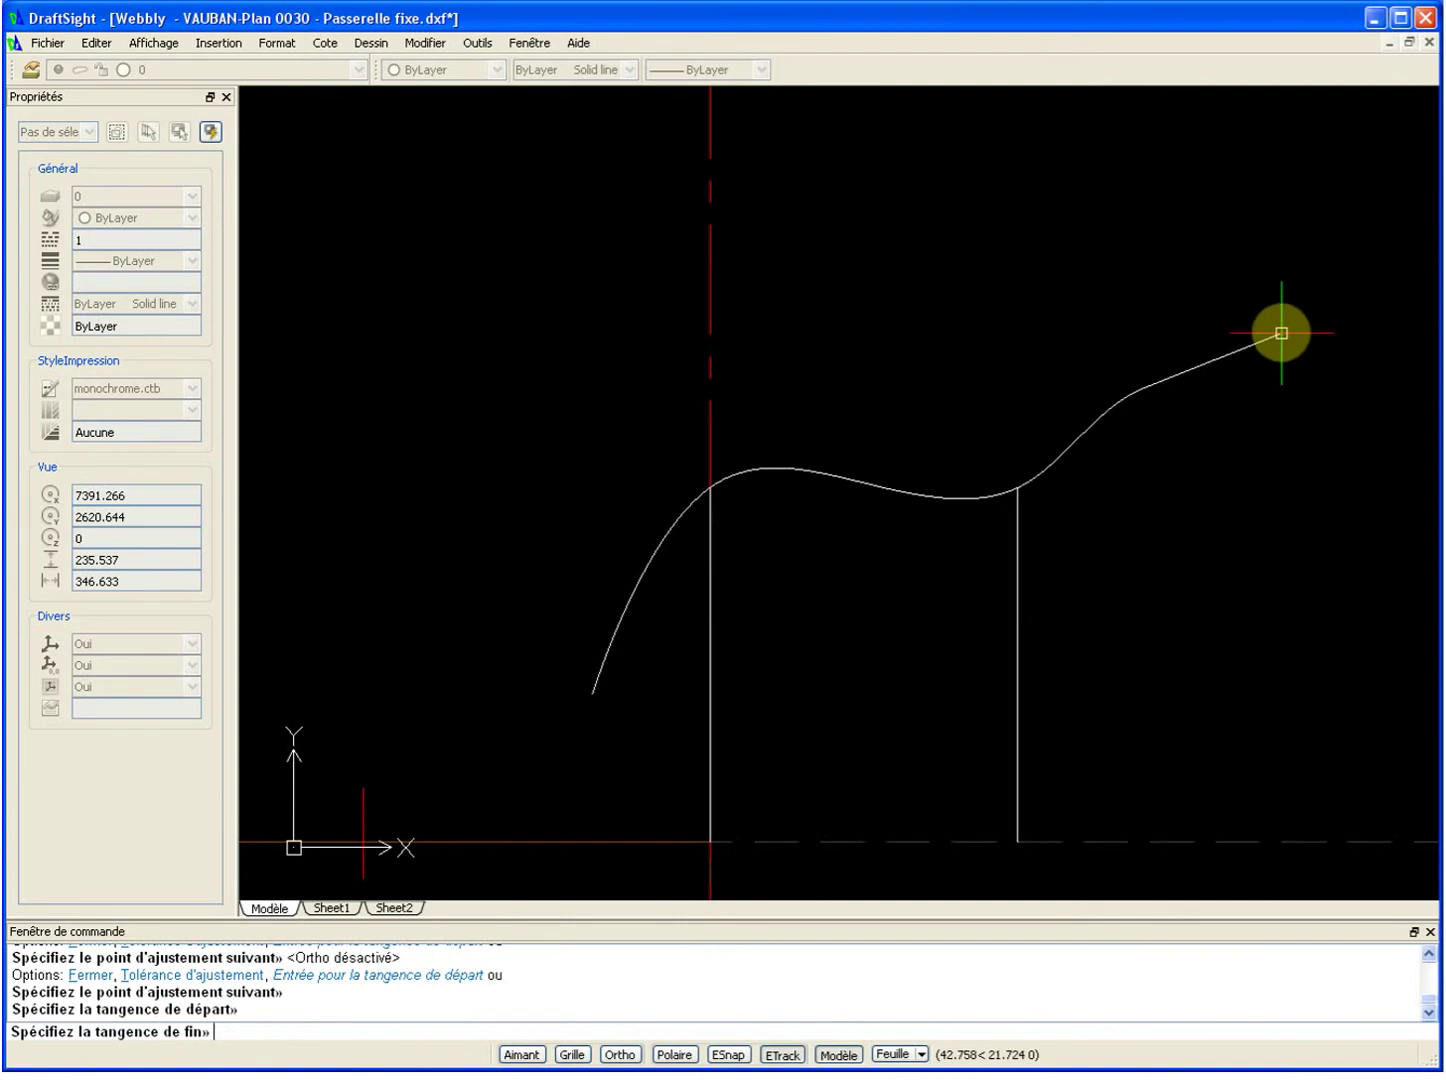
key("Return")
left_click(1214, 323)
left_click(1114, 441)
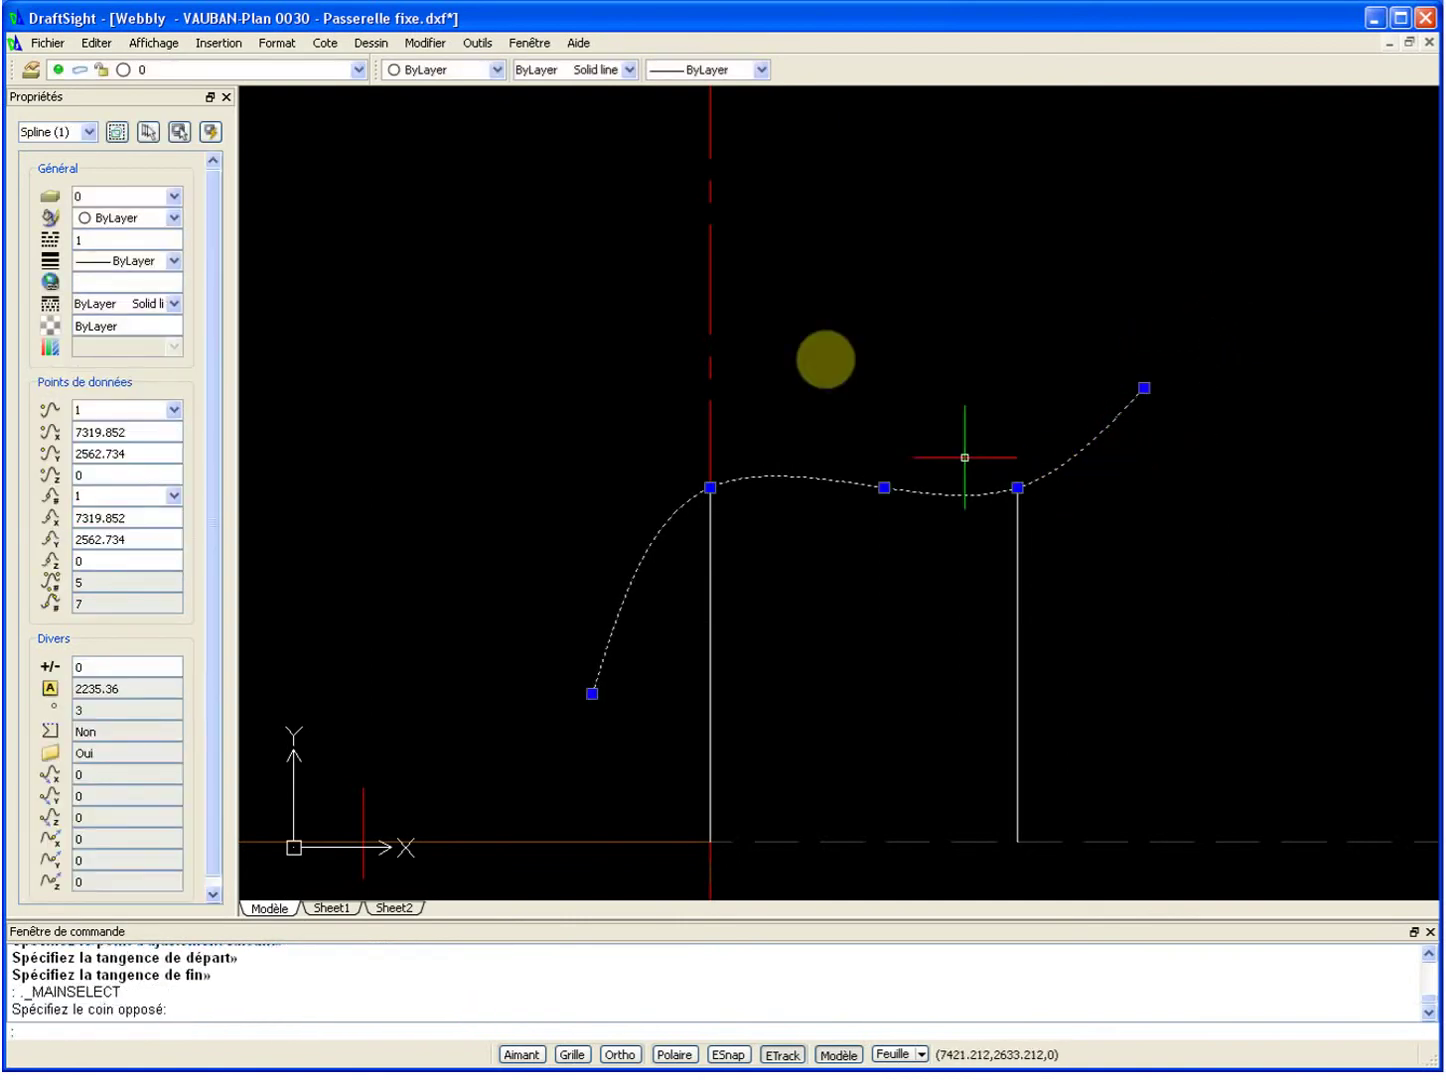
left_click(231, 89)
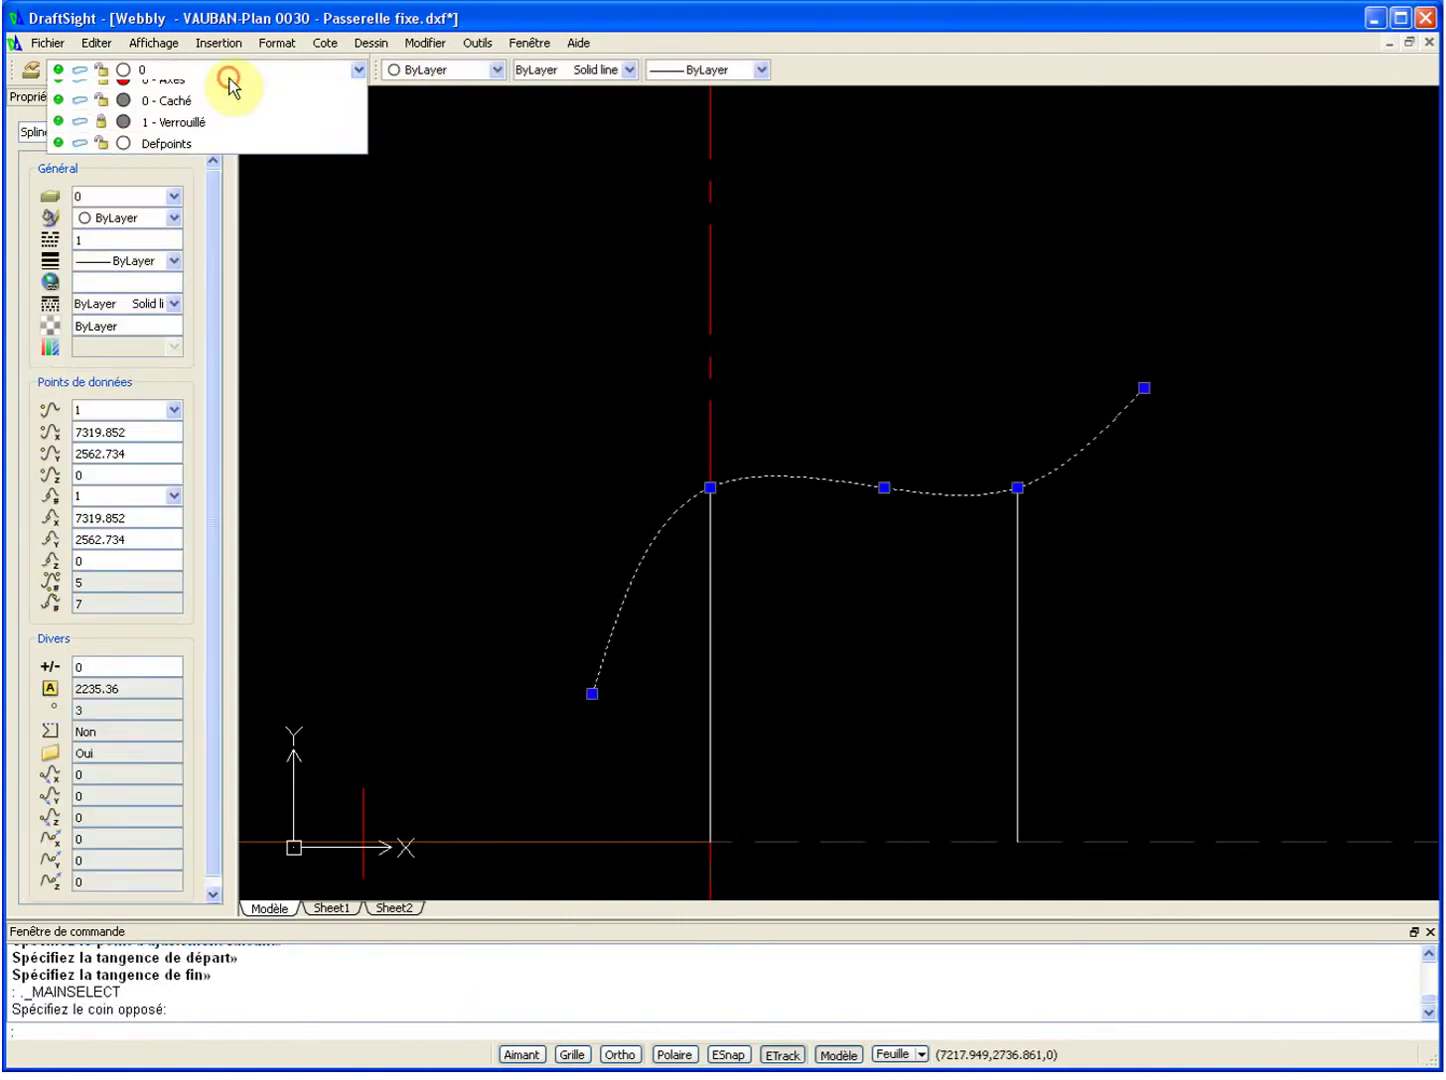
Move the spline cap onto layer 0 - Caché.
left_click(216, 136)
scroll(1250, 579, "down", 3)
key("Escape")
scroll(1269, 580, "down", 2)
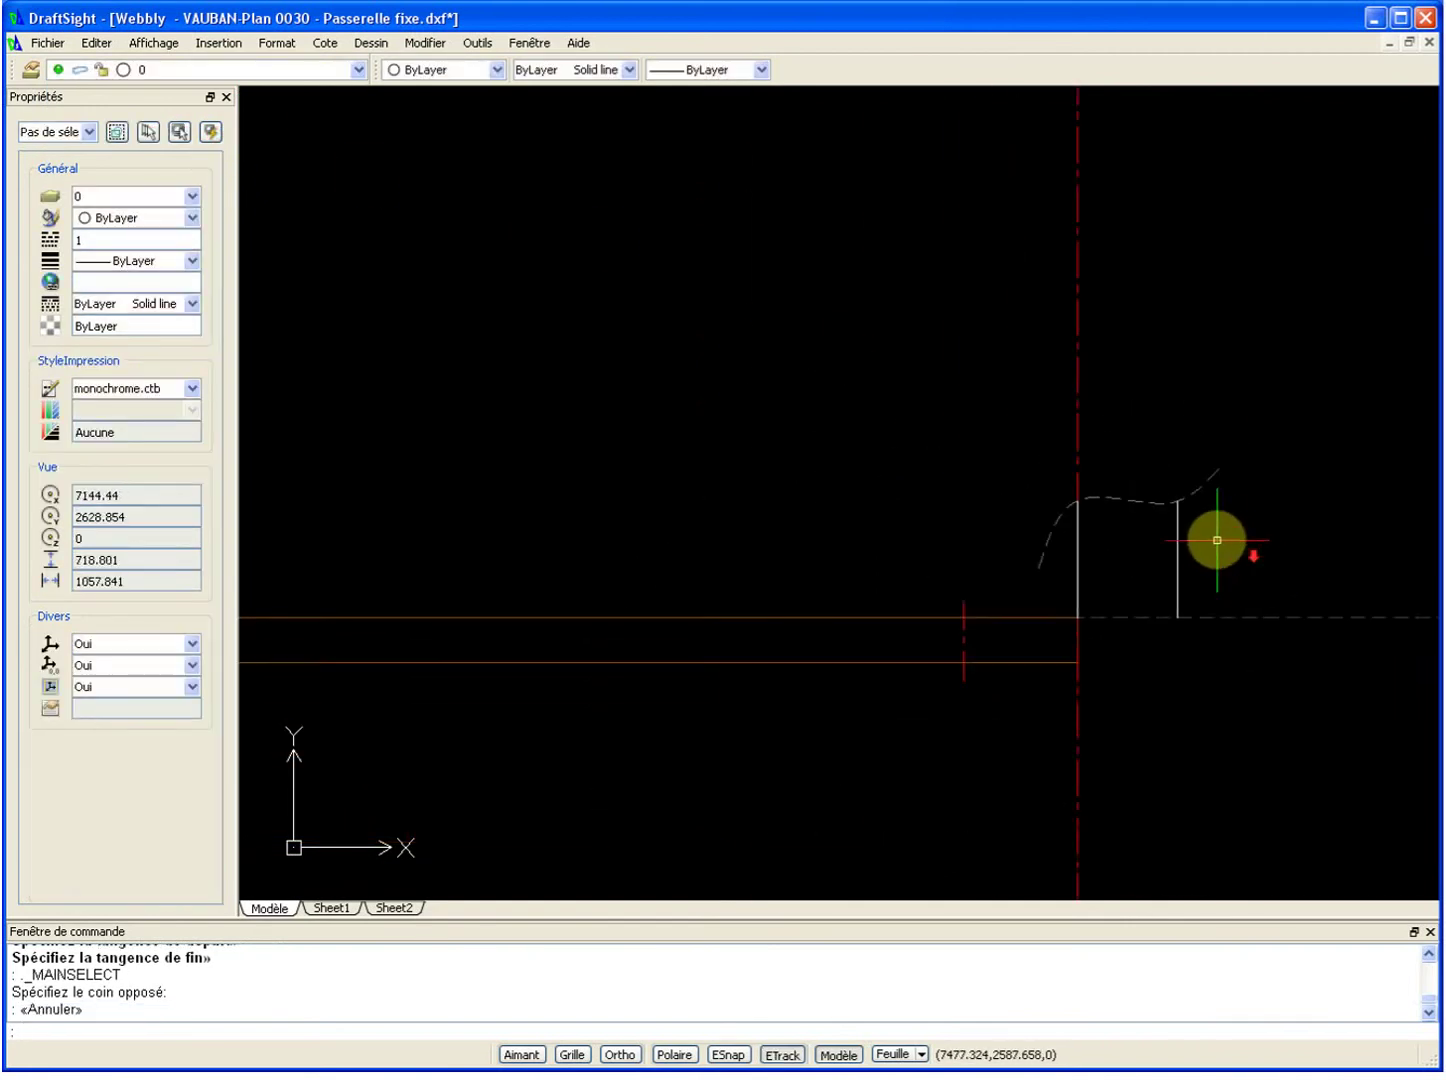
scroll(1214, 538, "down", 1)
Delete the vertical red axis line at the bridge end.
mouse_move(1227, 374)
middle_mouse_down()
mouse_move(1073, 361)
mouse_move(1035, 336)
middle_mouse_up()
left_click(836, 452)
left_click(862, 413)
left_click(653, 551)
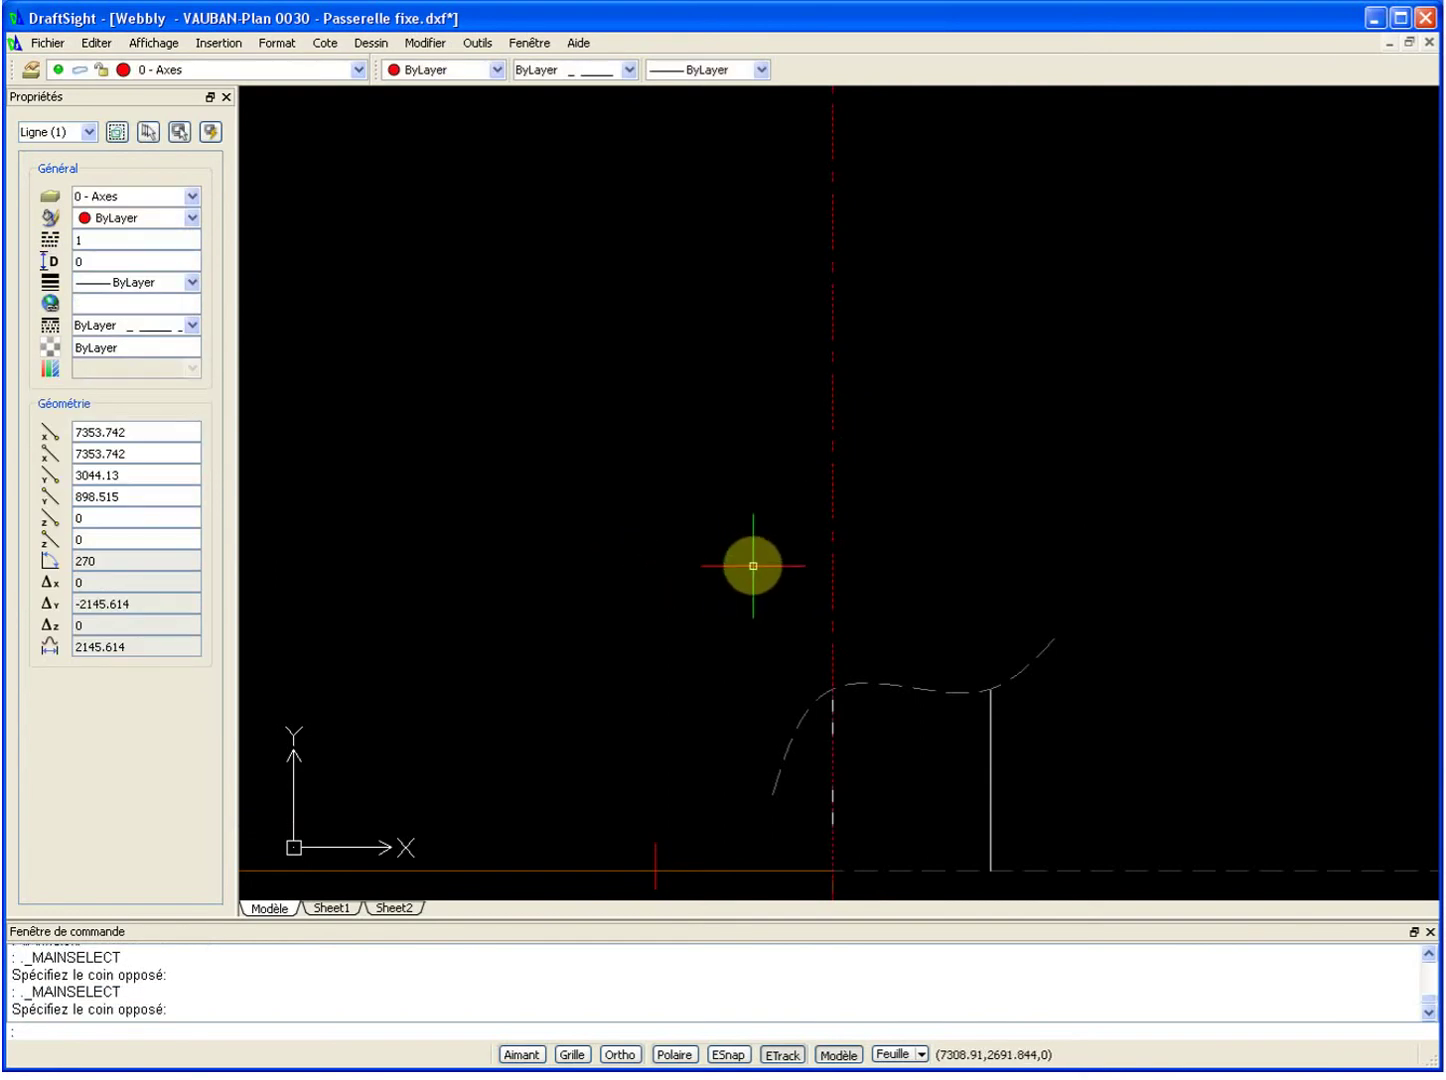
key("Delete")
Select the bridge deck block, then cancel the selection.
scroll(776, 558, "down", 2)
middle_click_drag(775, 558, 963, 420)
scroll(963, 420, "up", 2)
scroll(965, 620, "up", 3)
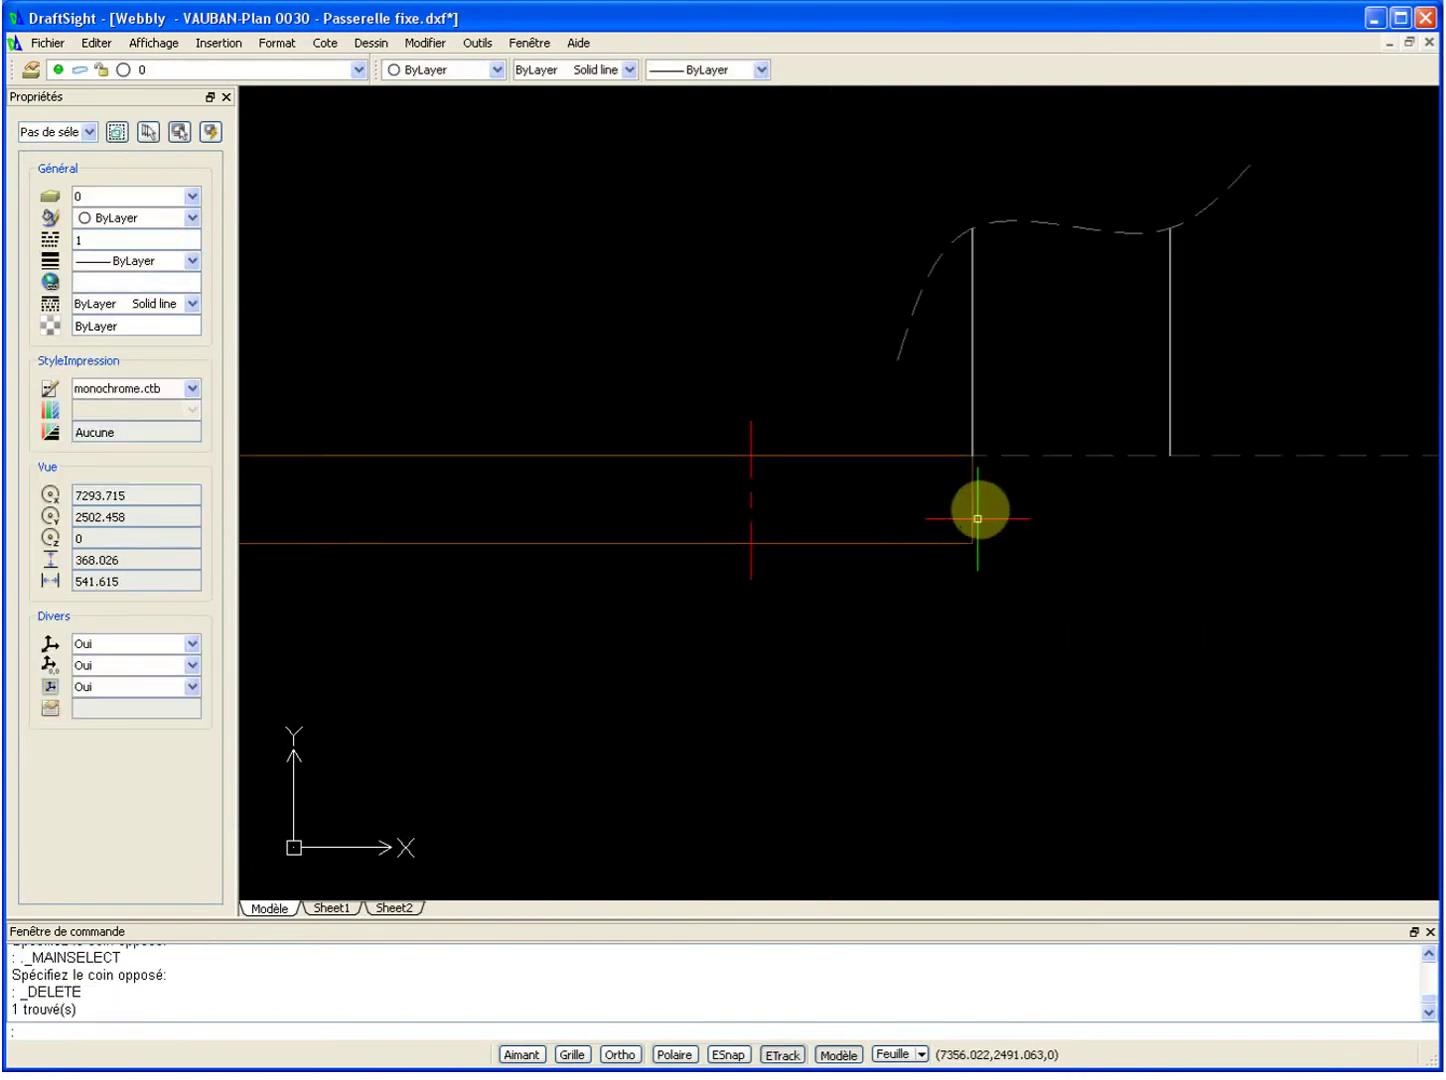
left_click(985, 507)
left_click(946, 522)
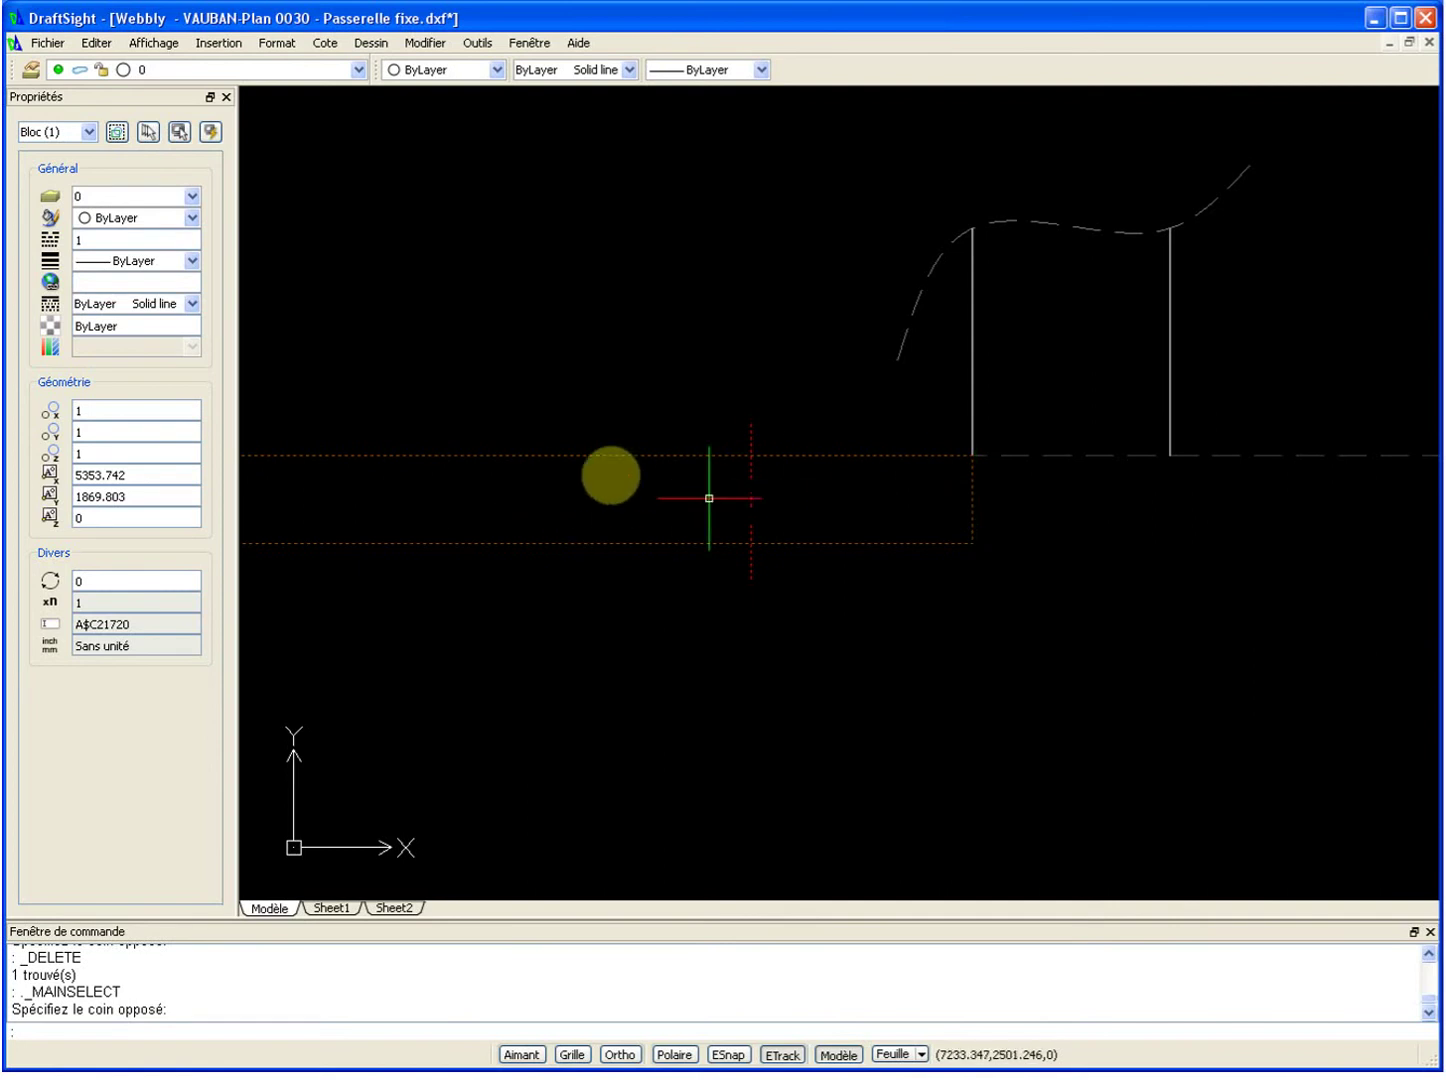
scroll(964, 432, "down", 1)
middle_click_drag(970, 429, 945, 430)
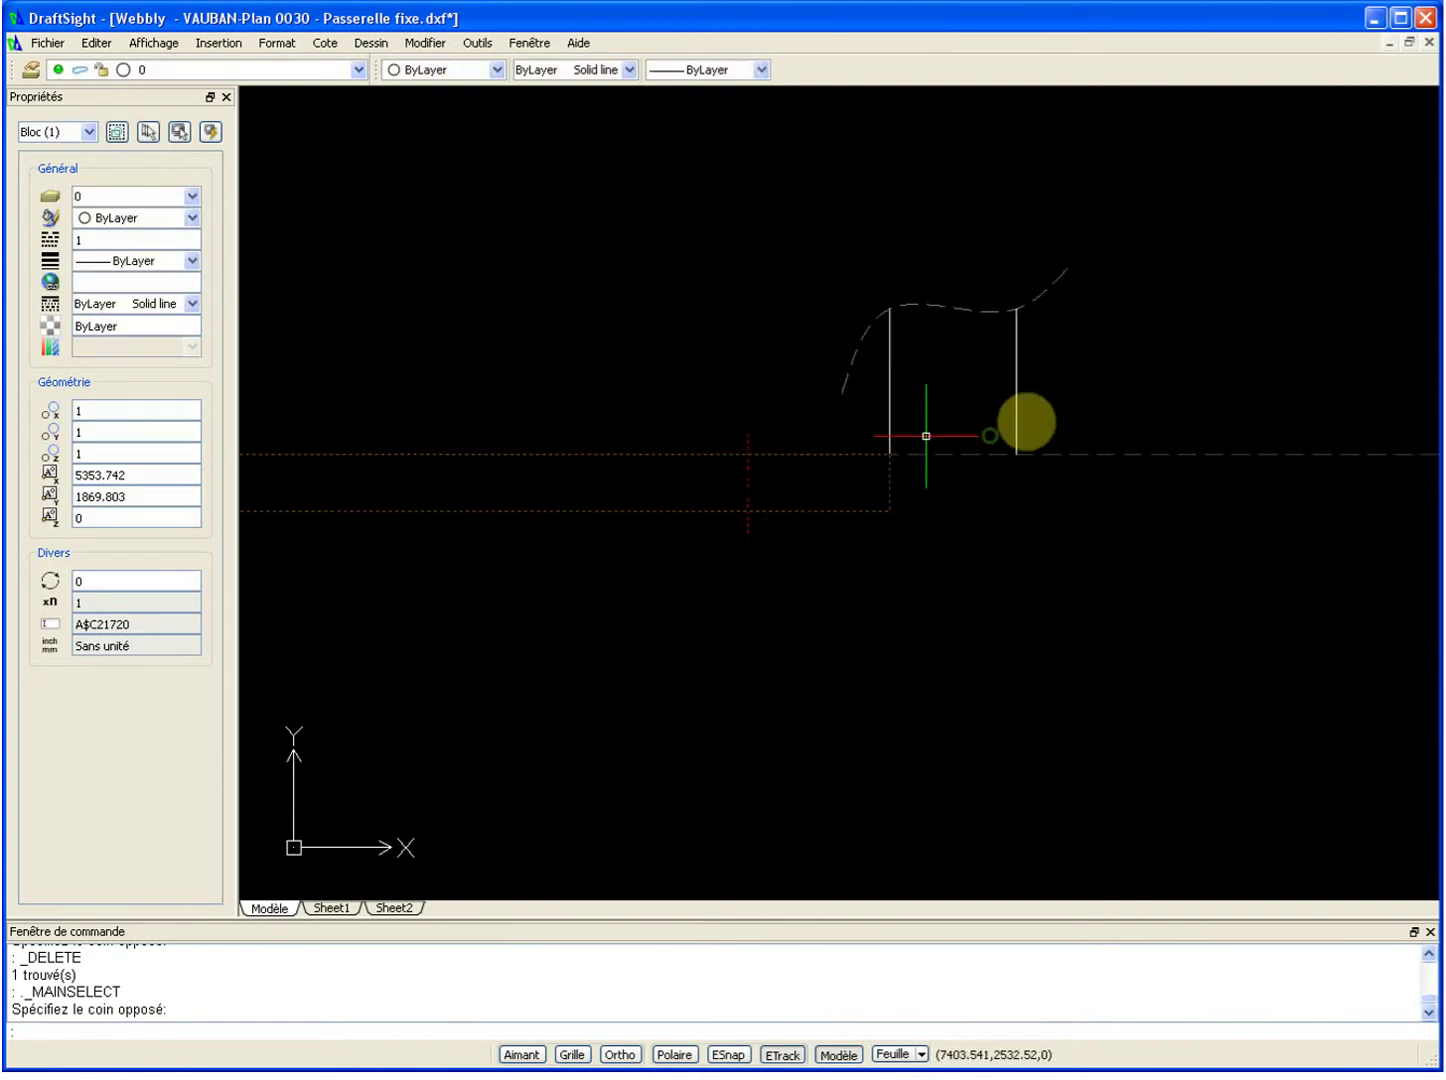
key("Escape")
key("Escape")
key("Escape")
scroll(904, 466, "up", 2)
scroll(898, 462, "up", 2)
scroll(966, 466, "down", 2)
scroll(965, 466, "down", 2)
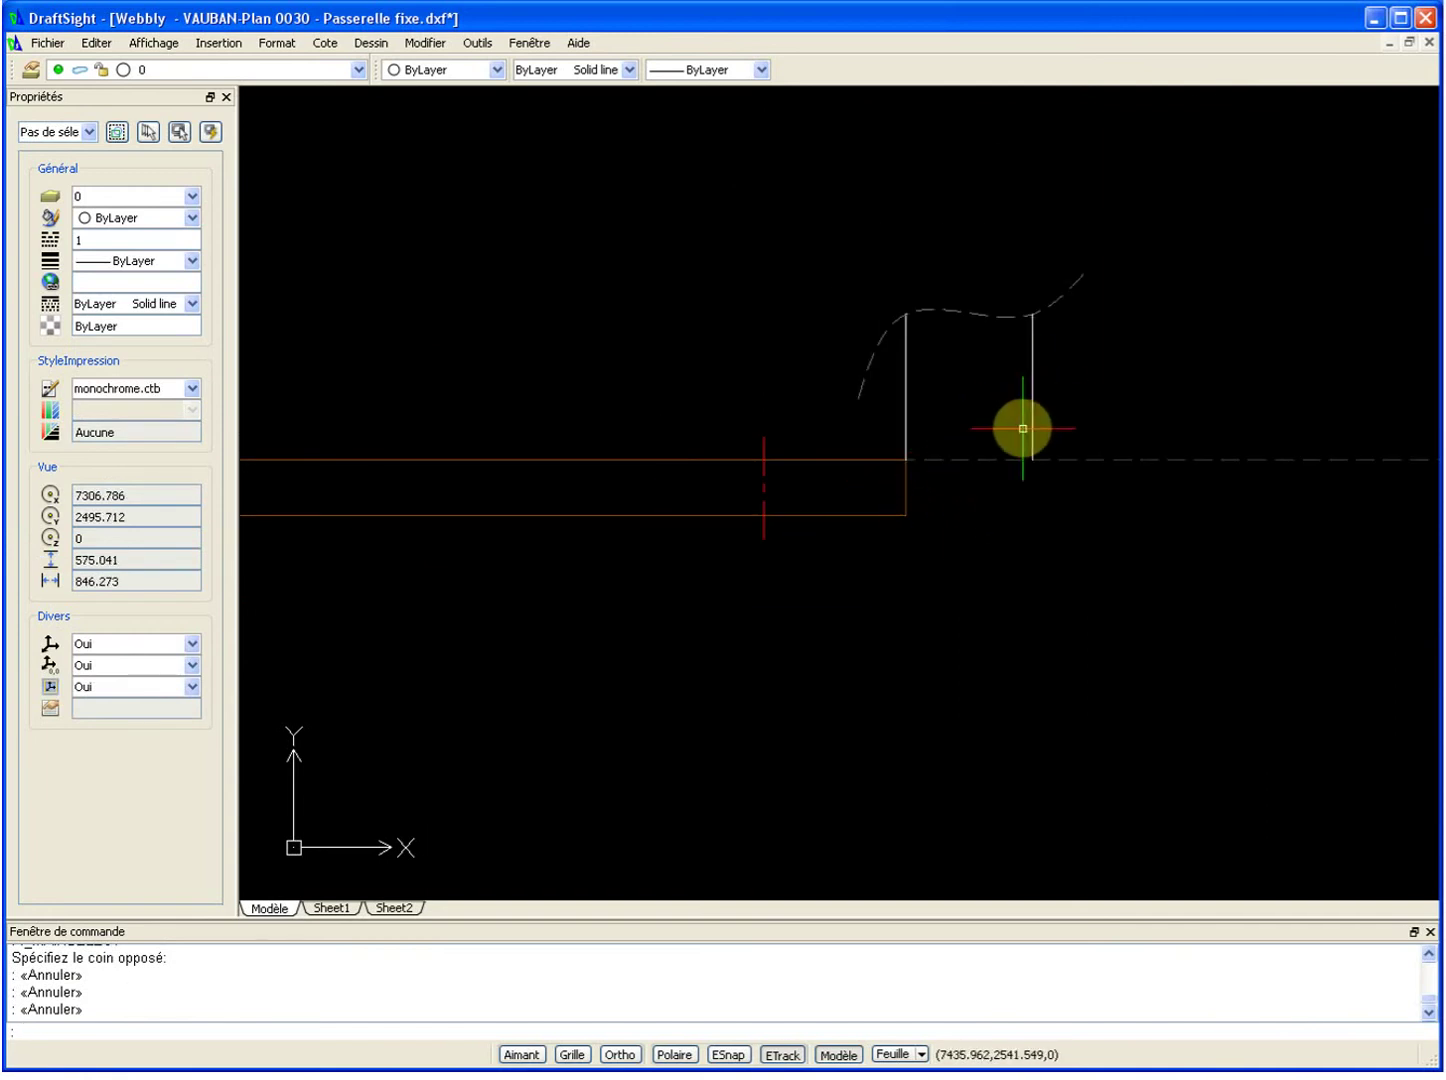
scroll(717, 410, "down", 4)
scroll(836, 418, "up", 5)
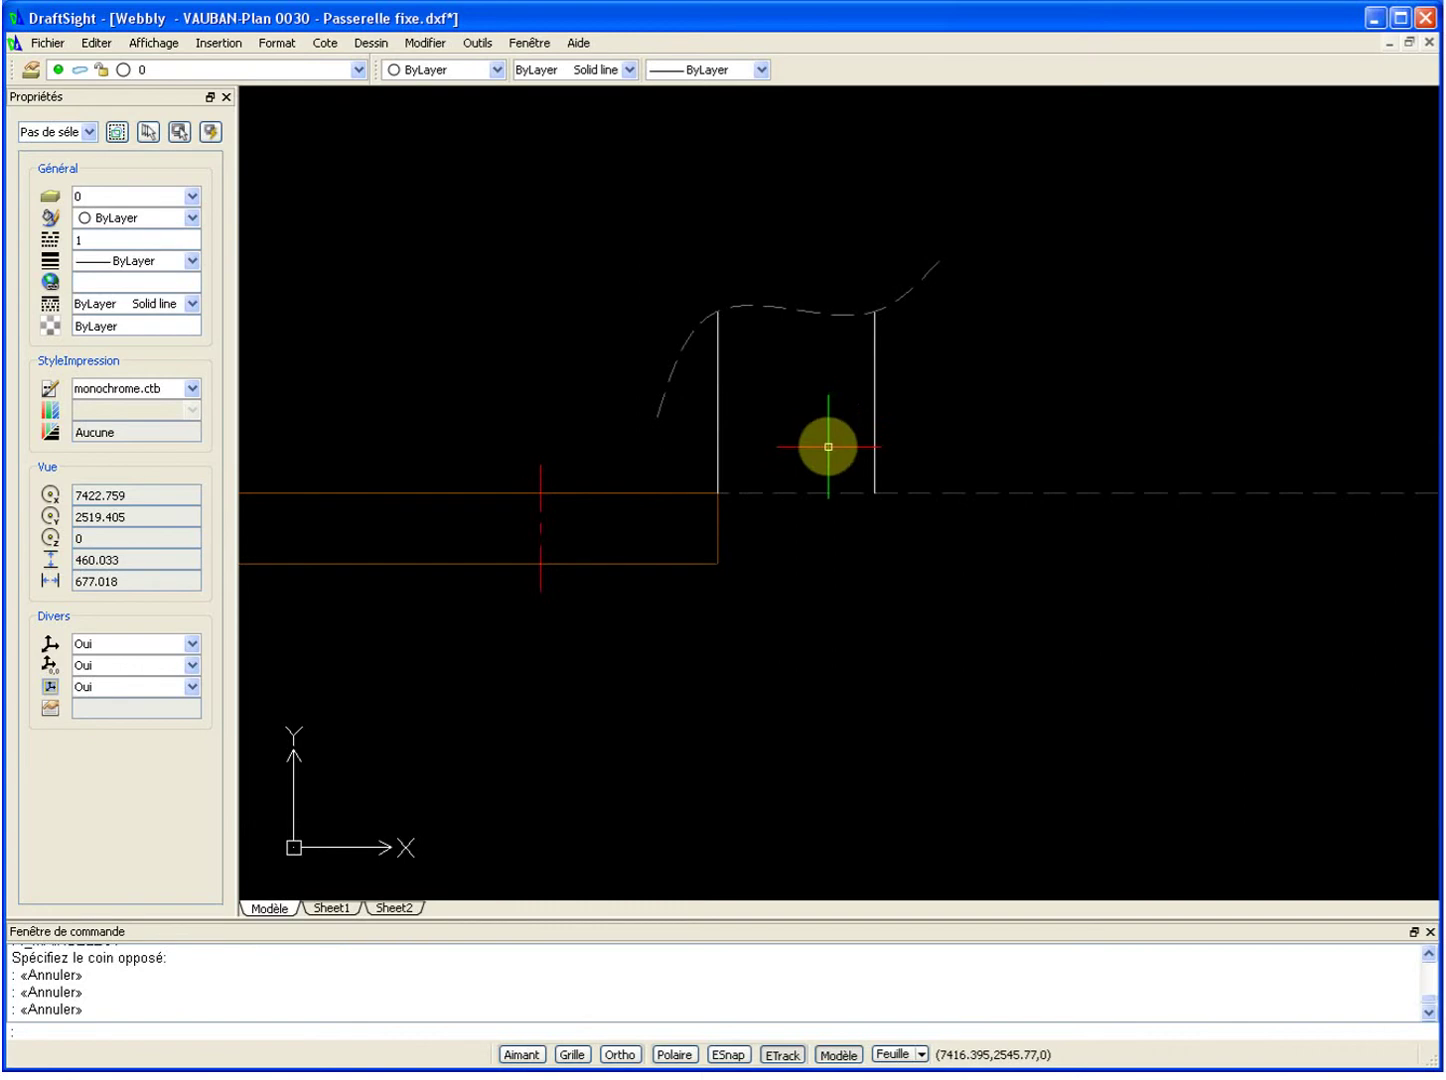
Copy the two posts and spline cap using the bridge centre as base point.
key("ctrl+c")
scroll(826, 450, "down", 6)
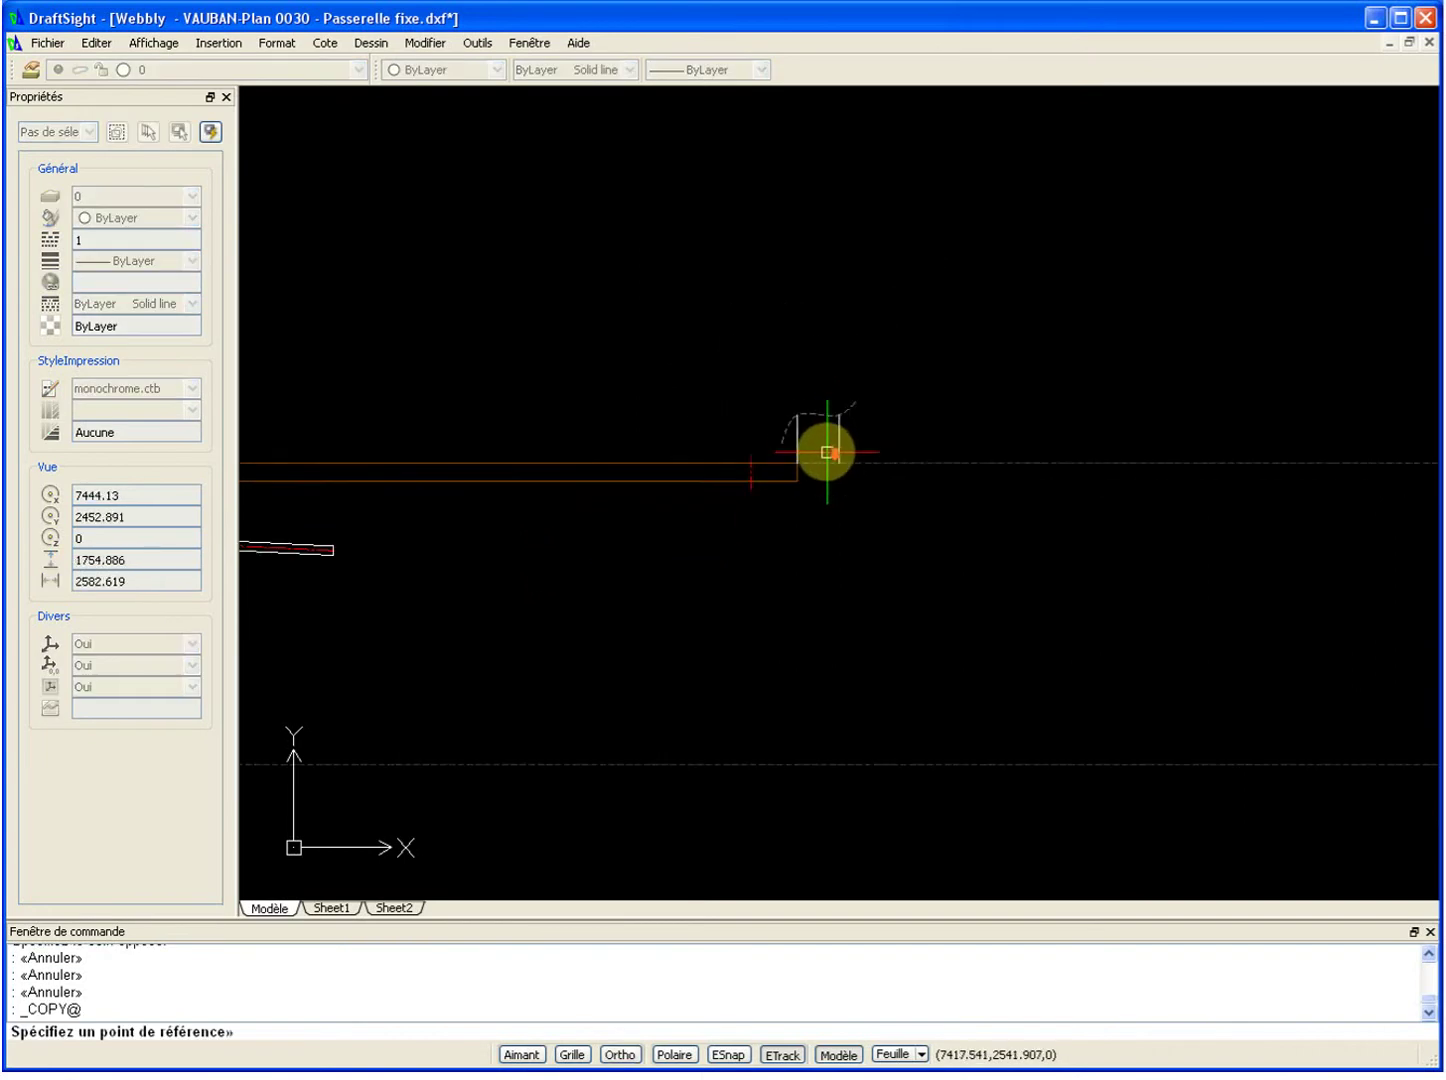
scroll(614, 548, "down", 5)
left_click(493, 572)
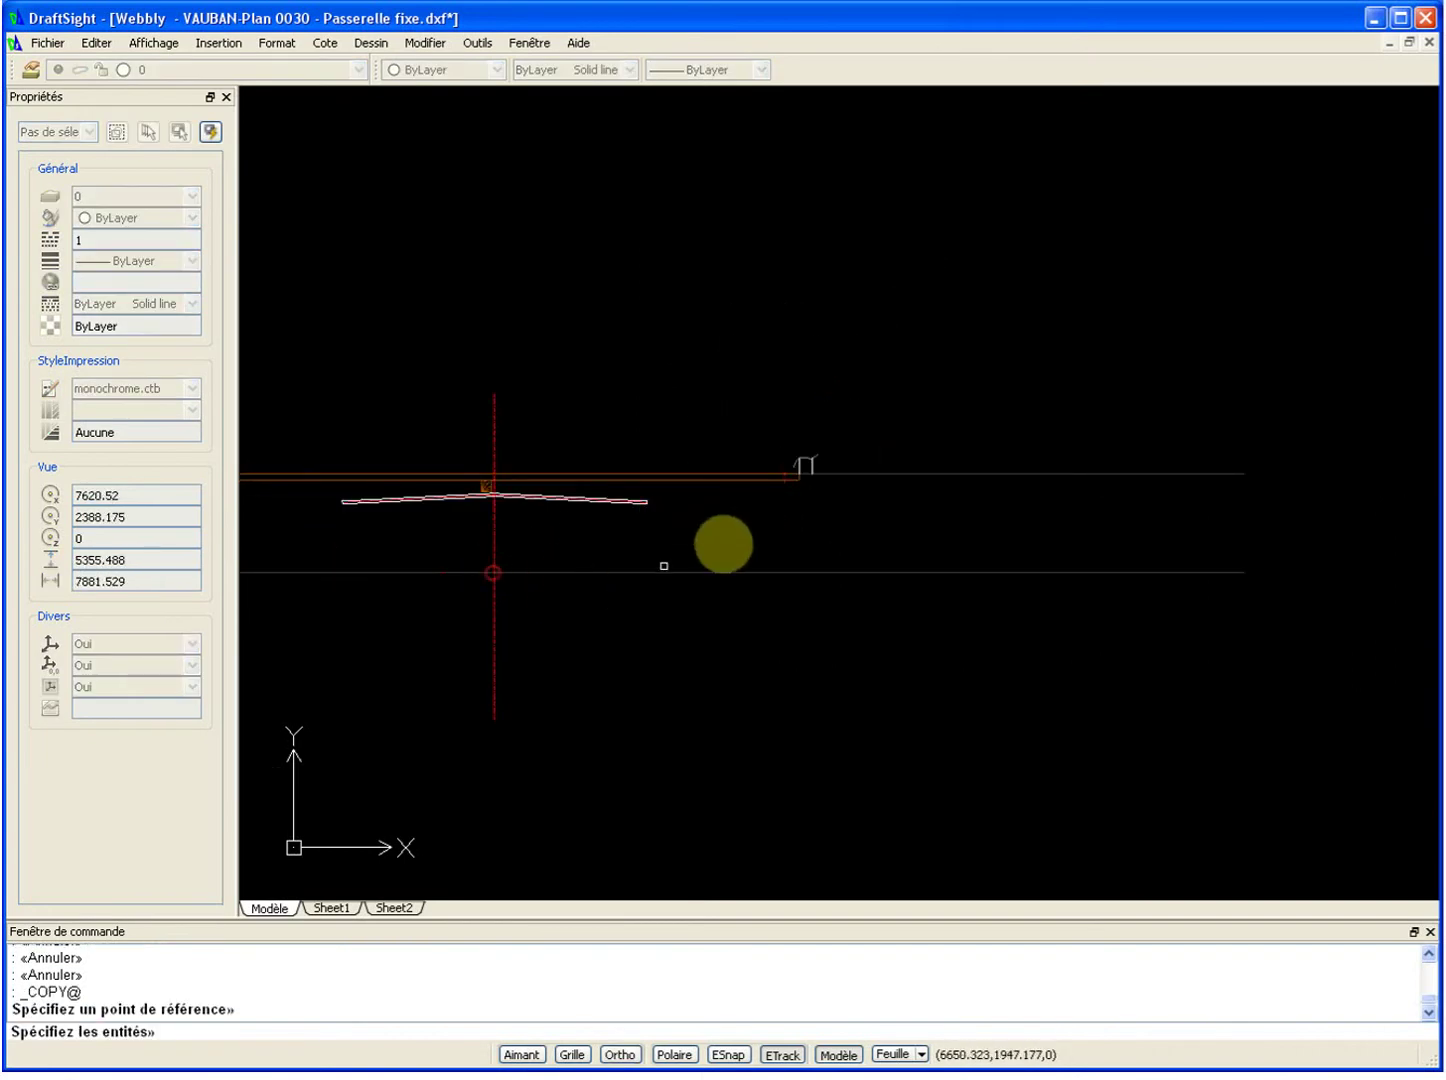
scroll(855, 425, "up", 3)
scroll(694, 476, "up", 3)
left_click(662, 469)
left_click(833, 675)
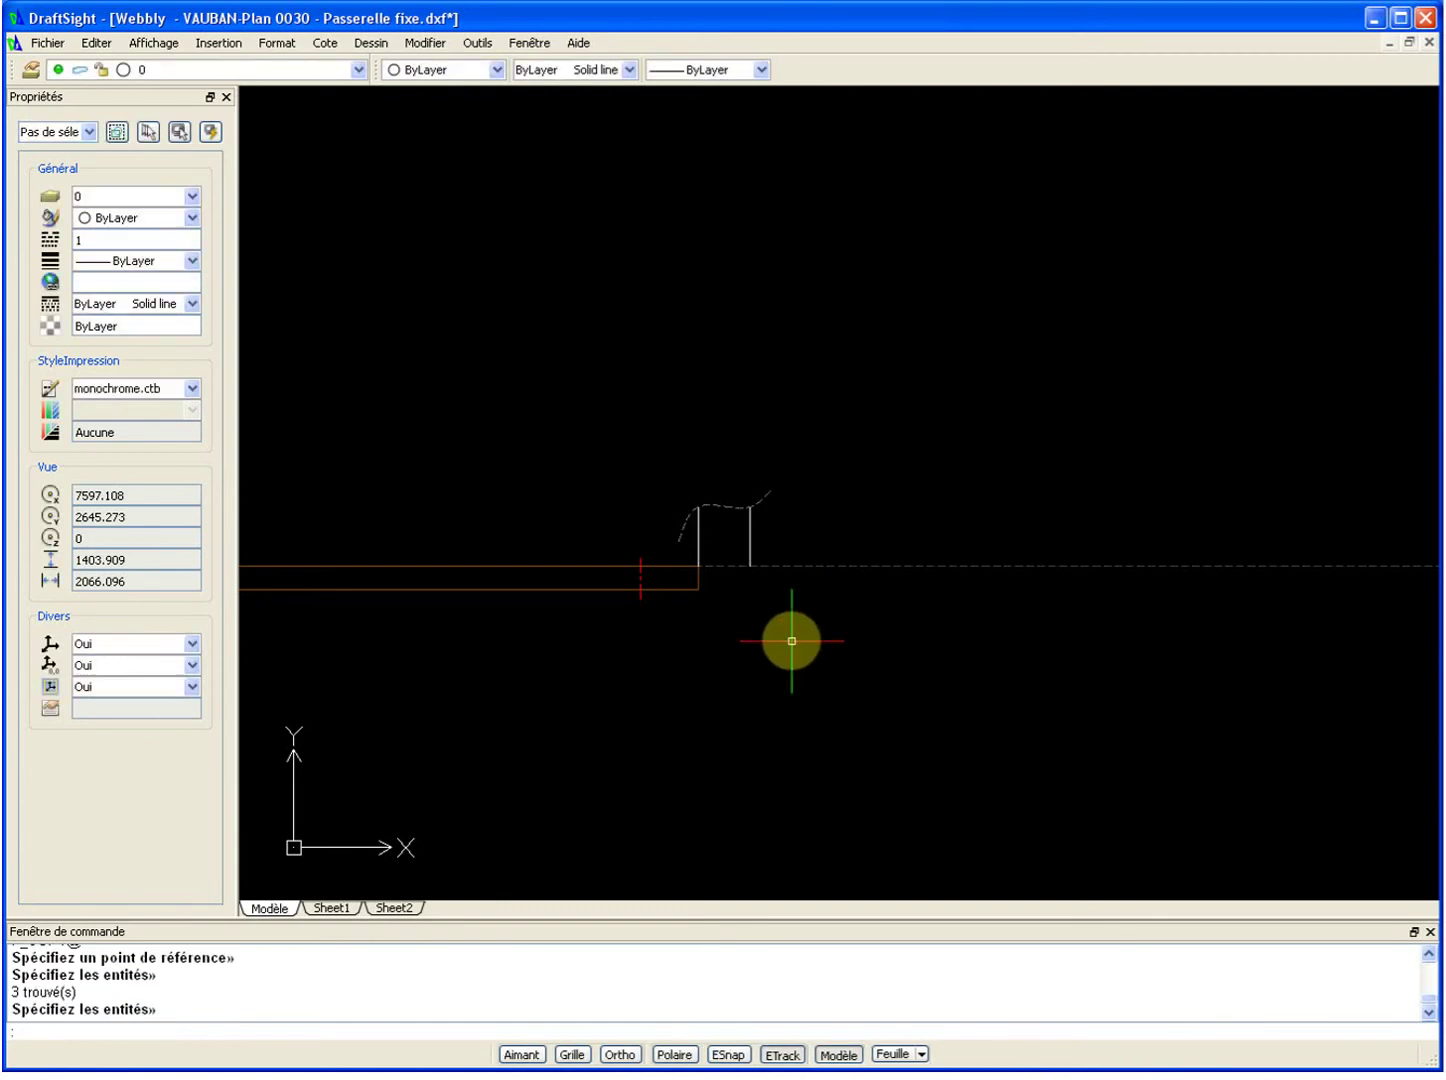
key("Escape")
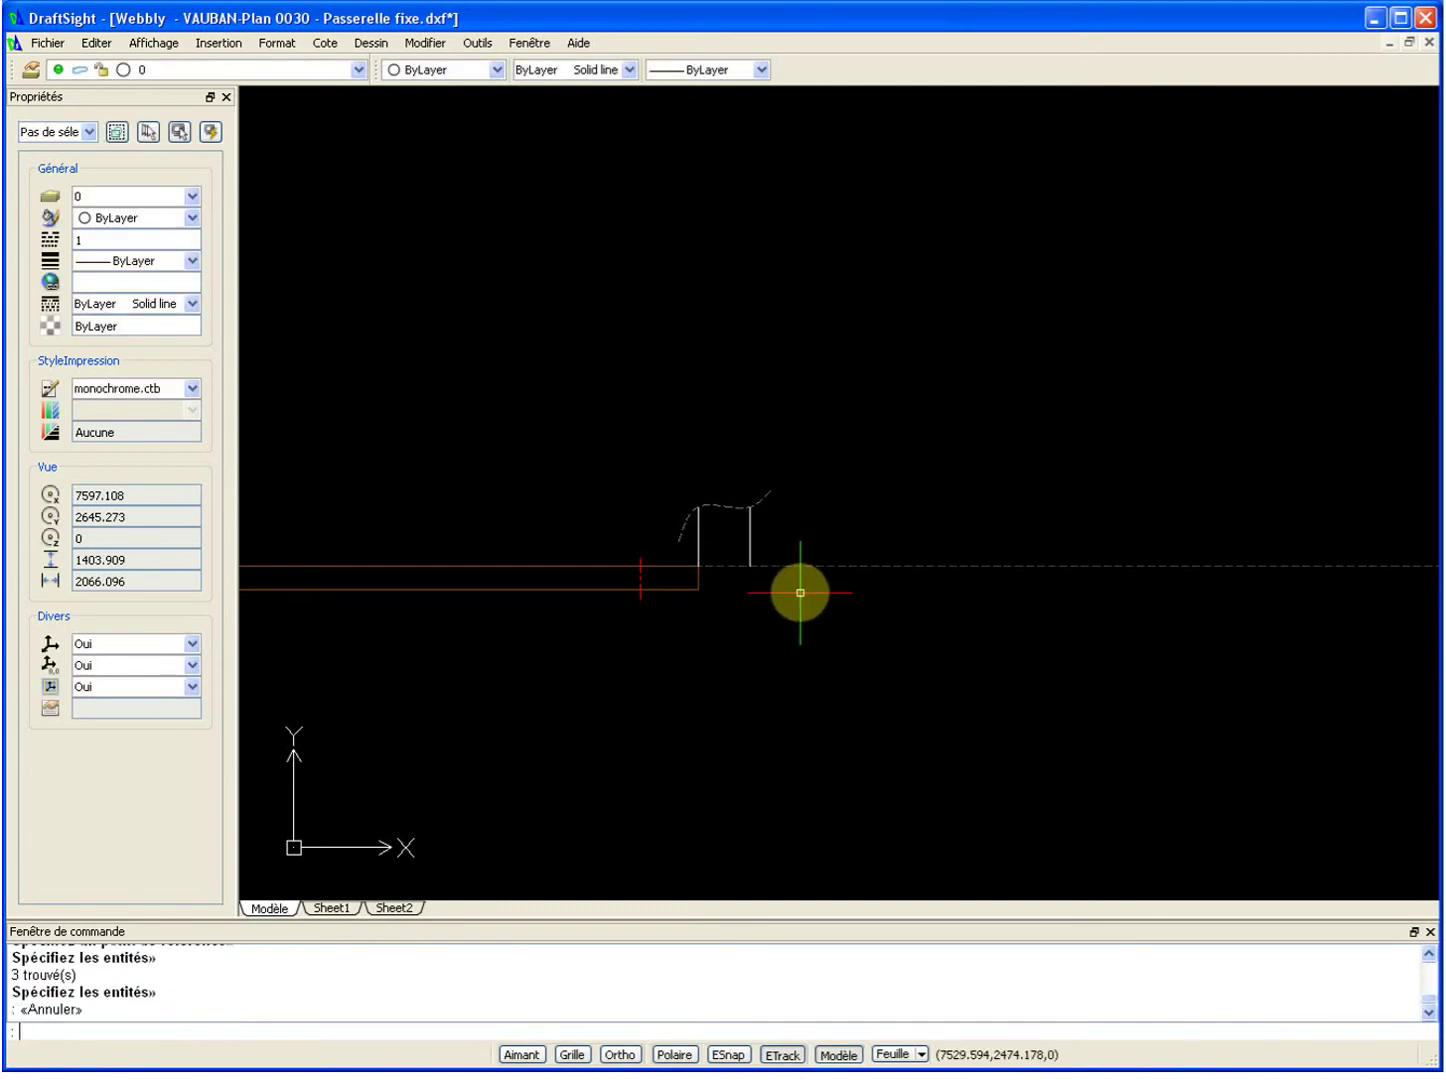
Paste the copied handrail profile as a block at its original position.
scroll(781, 593, "down", 5)
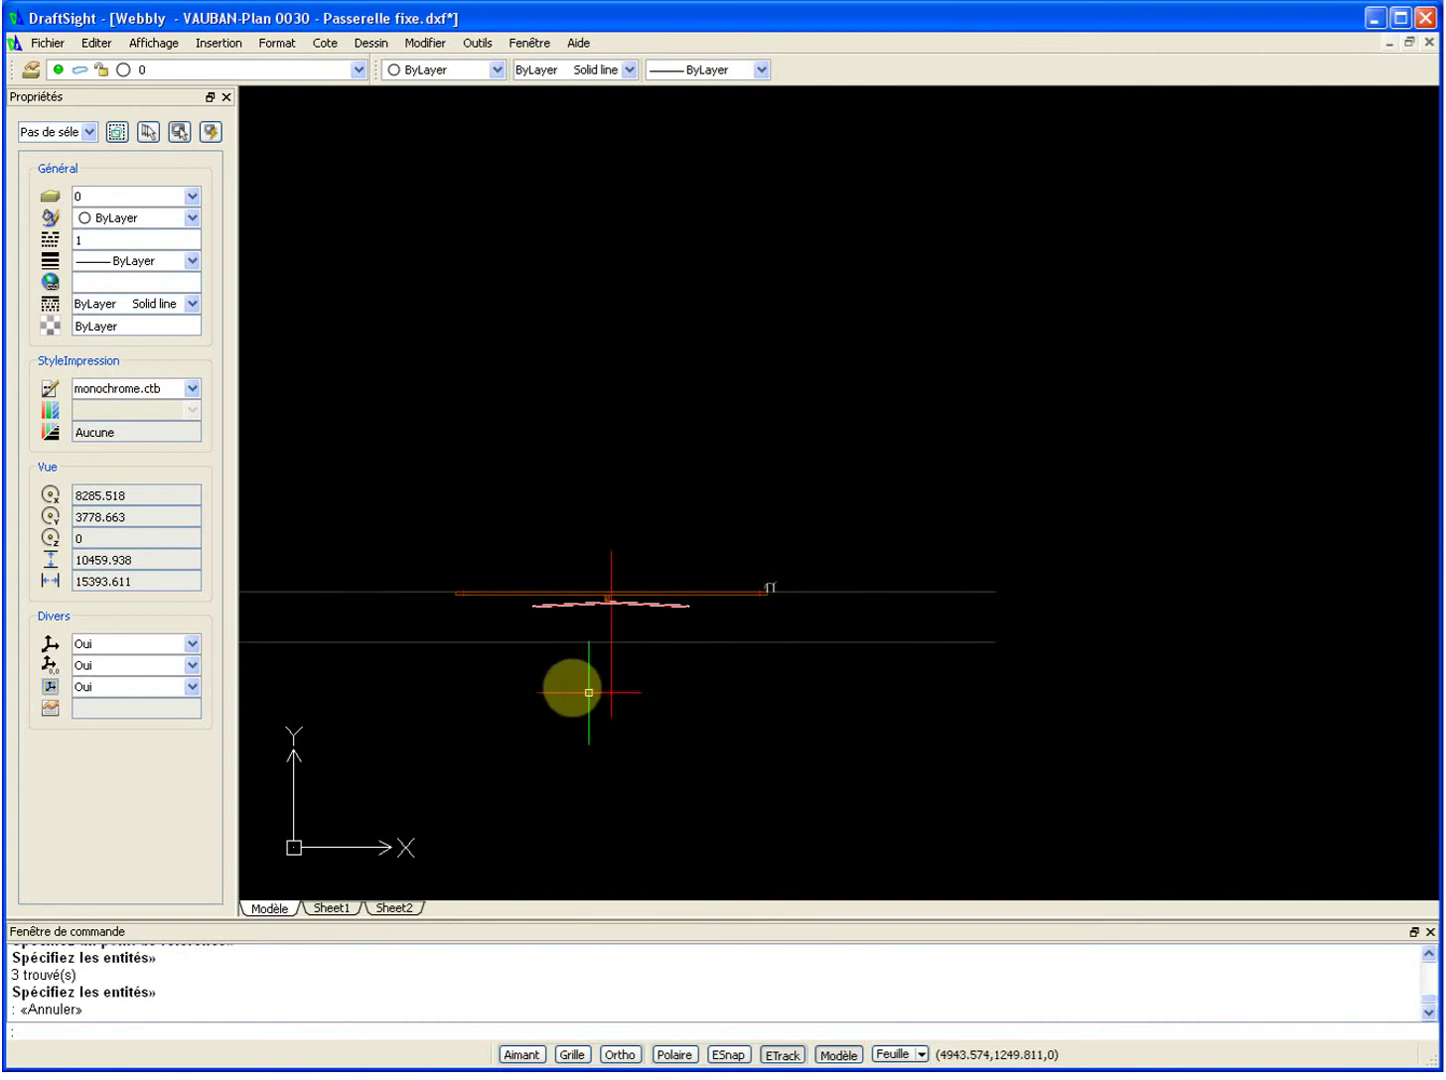
scroll(588, 660, "up", 3)
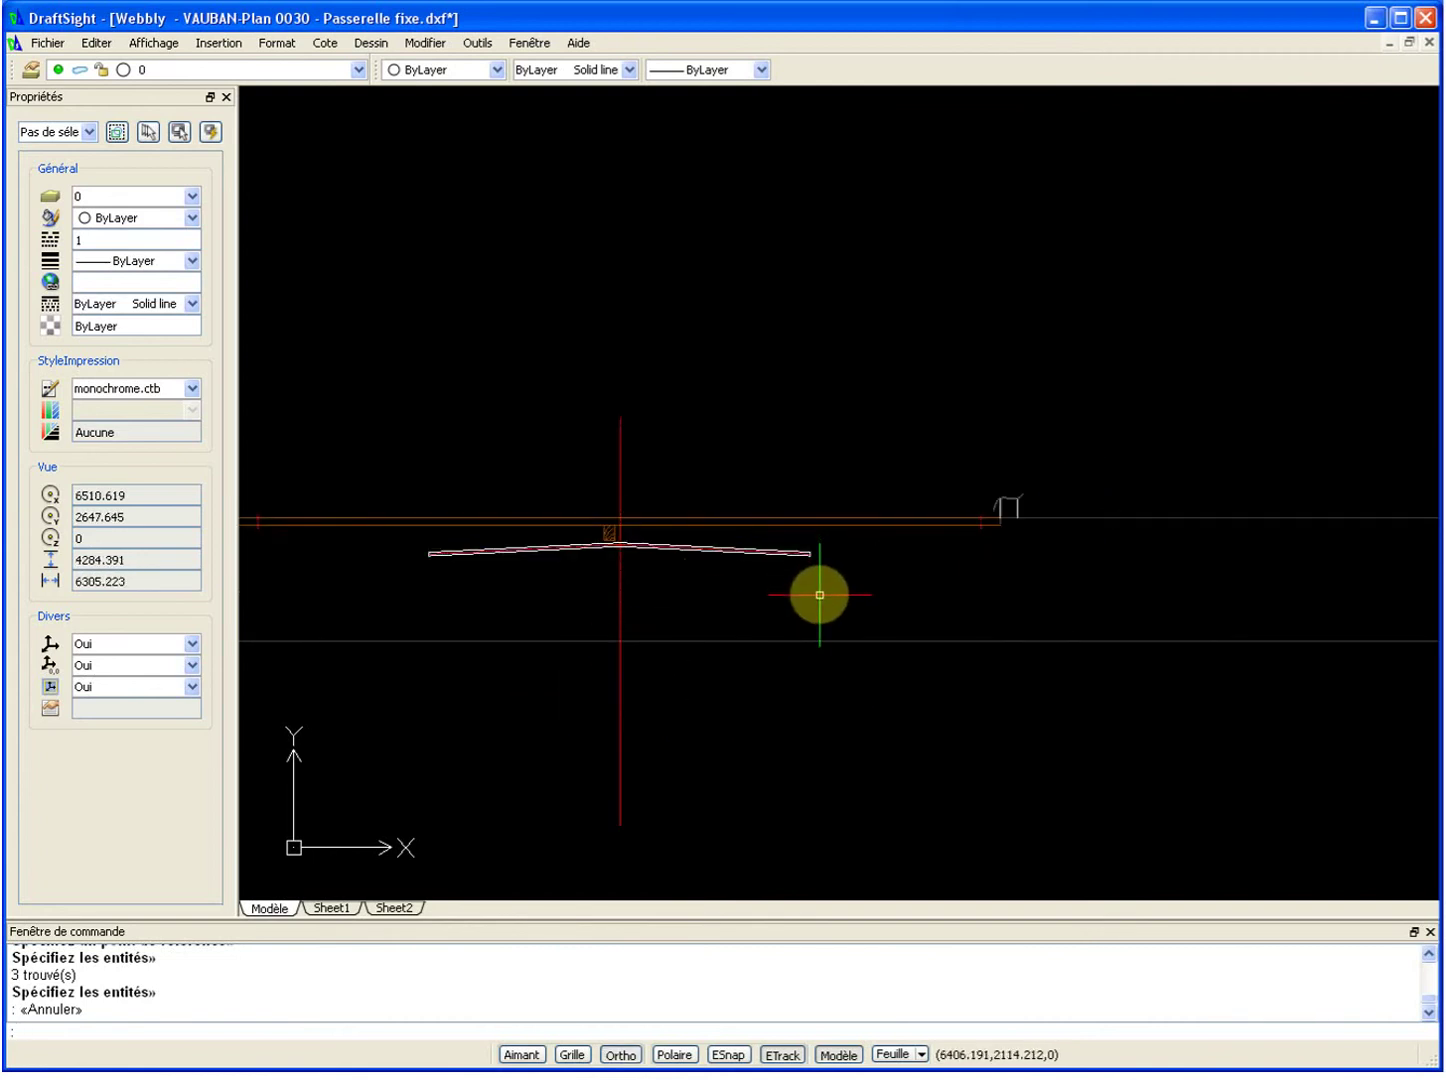
key("ctrl+shift+v")
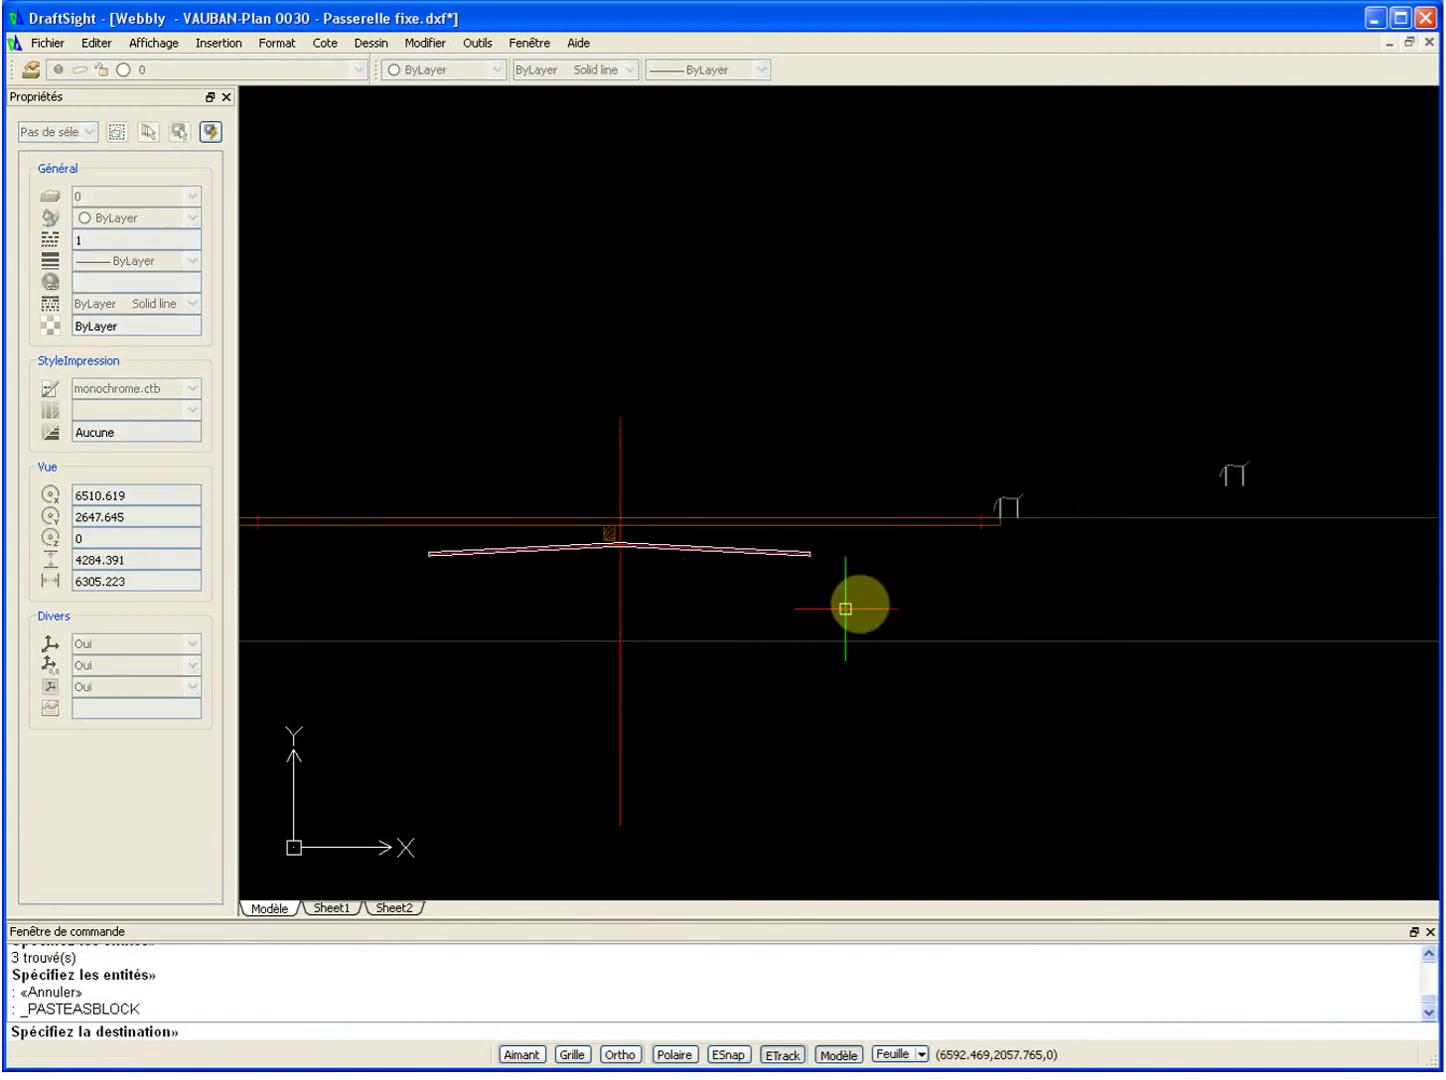
left_click(616, 642)
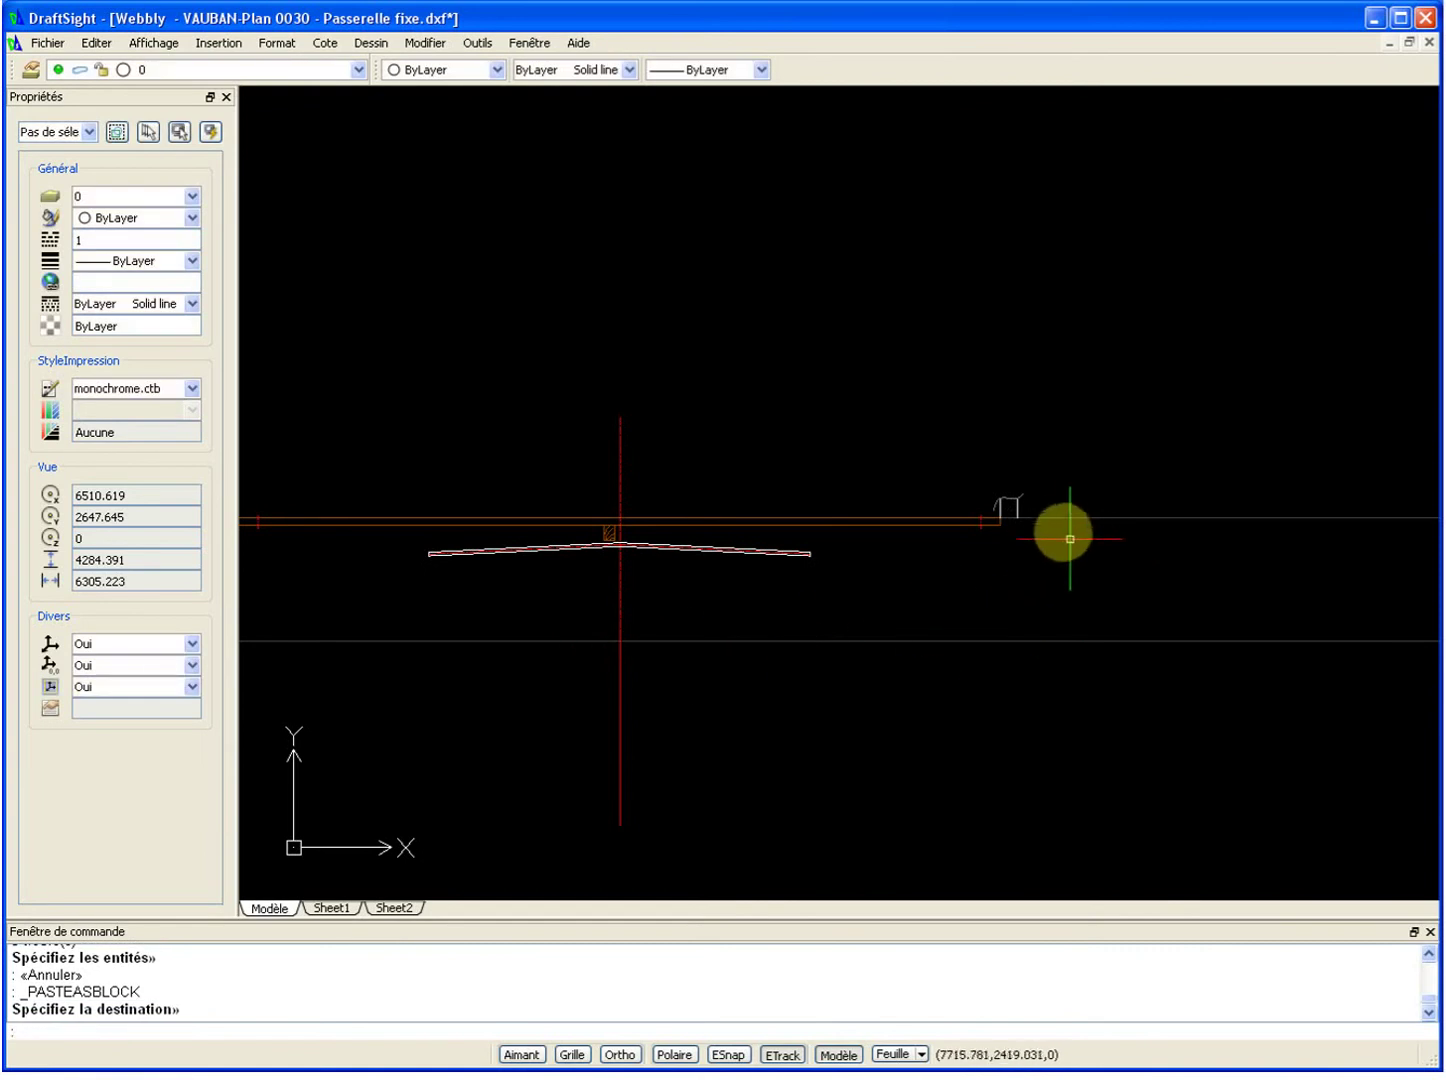
scroll(1079, 543, "up", 4)
scroll(986, 516, "up", 4)
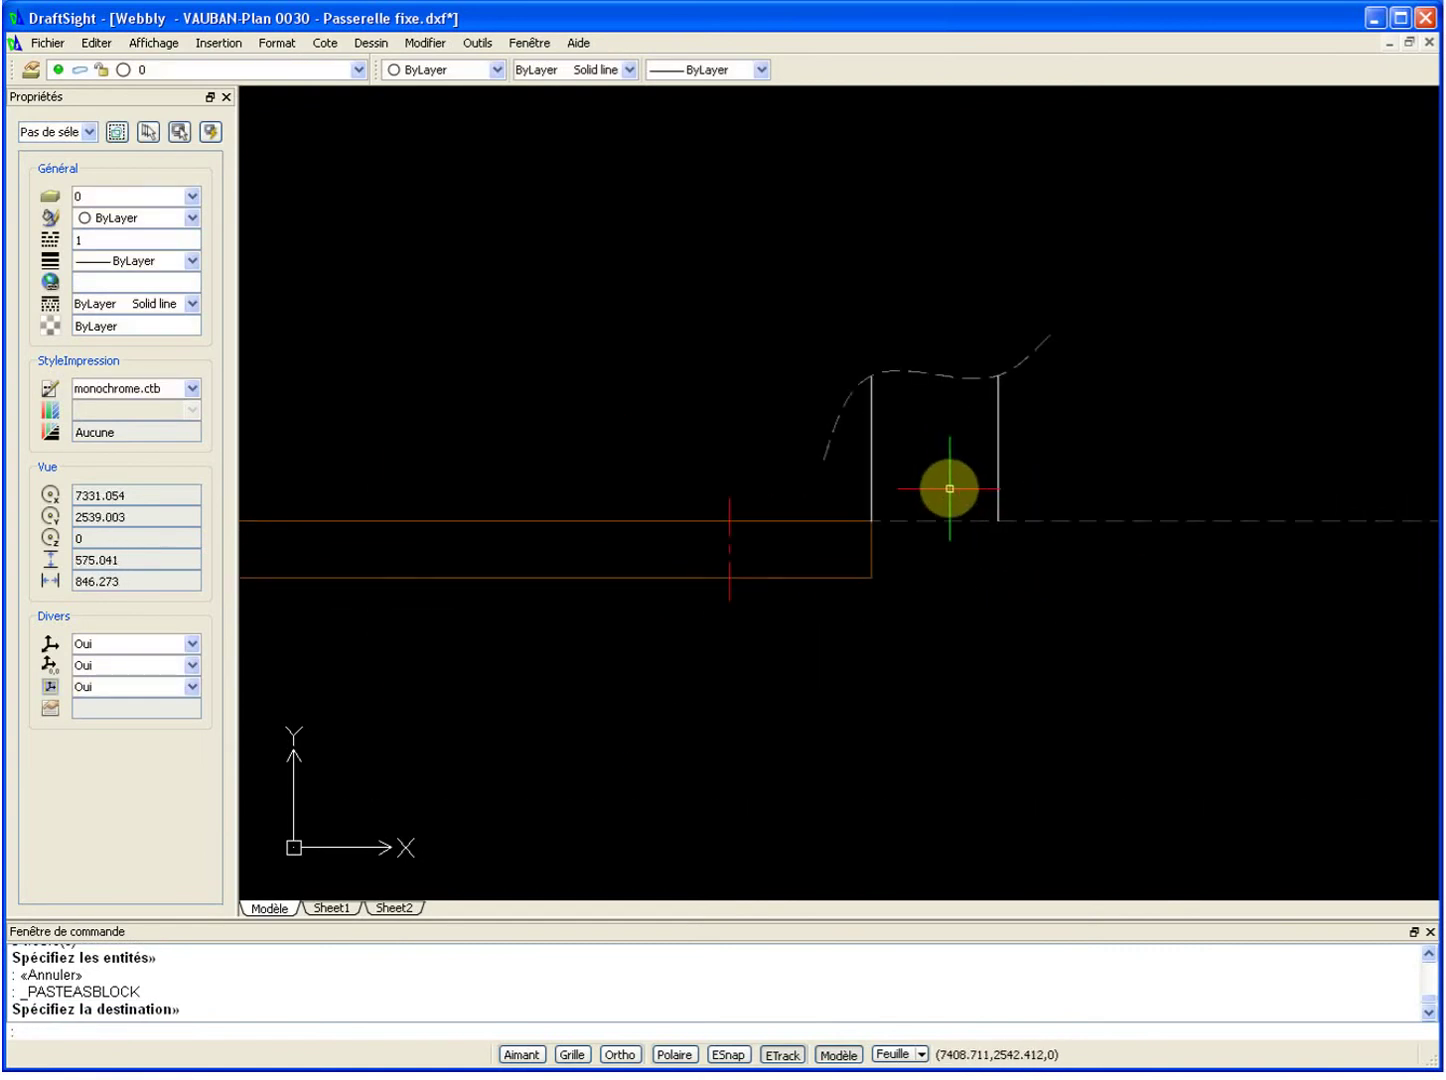
type("ef")
key("Return")
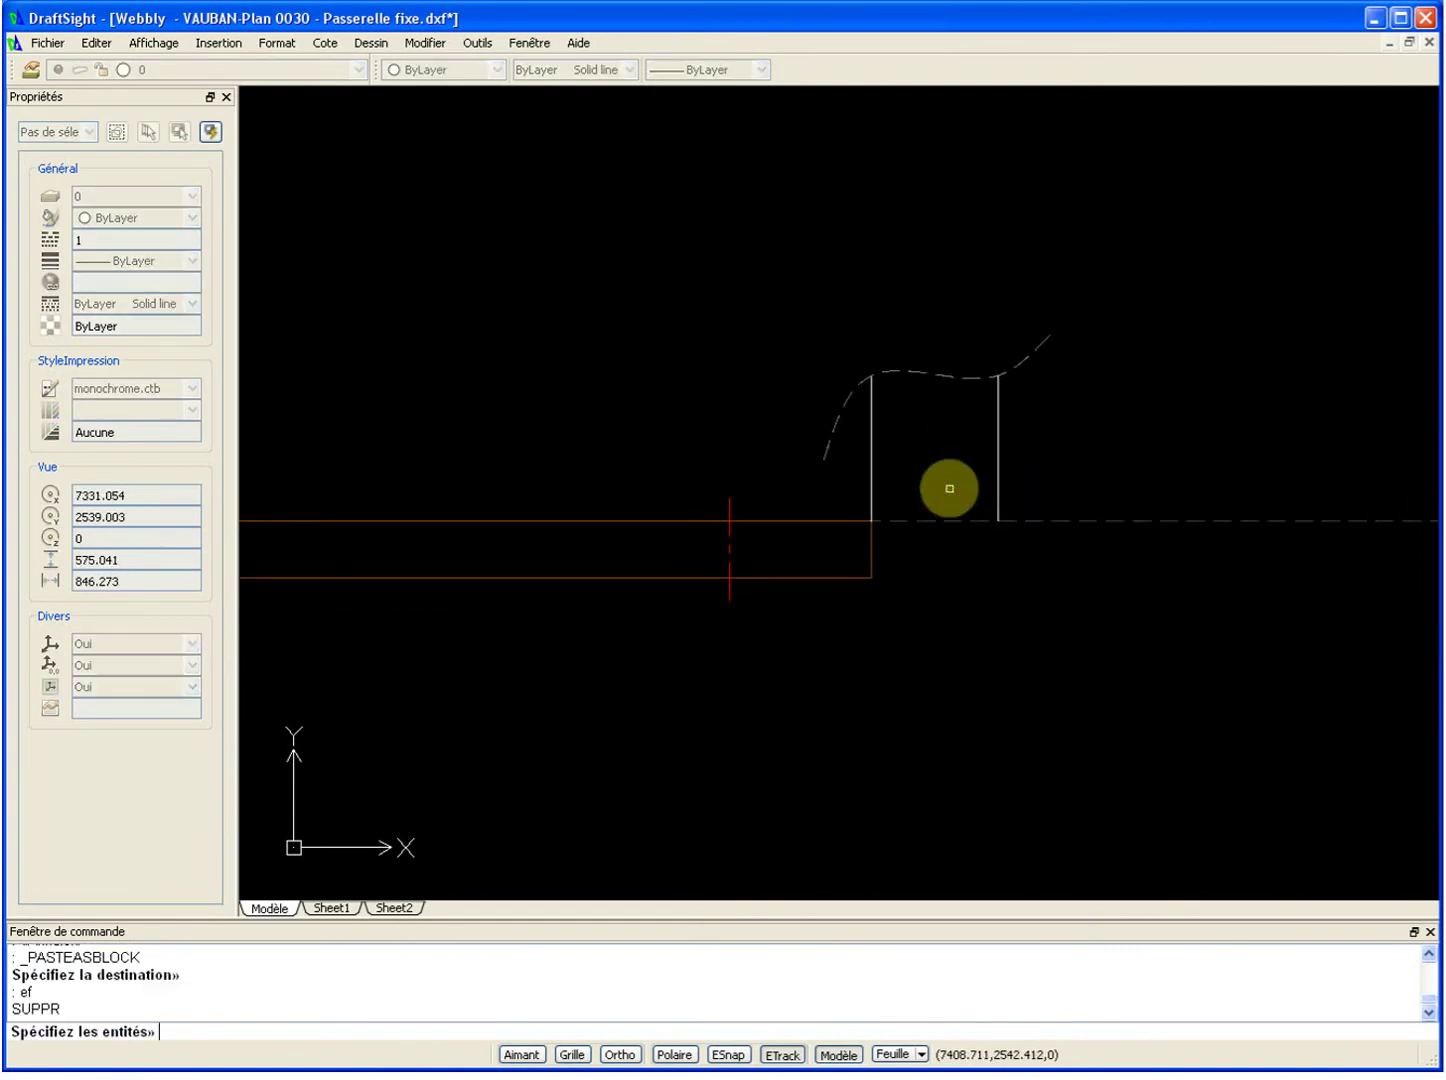
Erase the three original handrail pieces via Previous selection, then select and clear the new block.
key("Return")
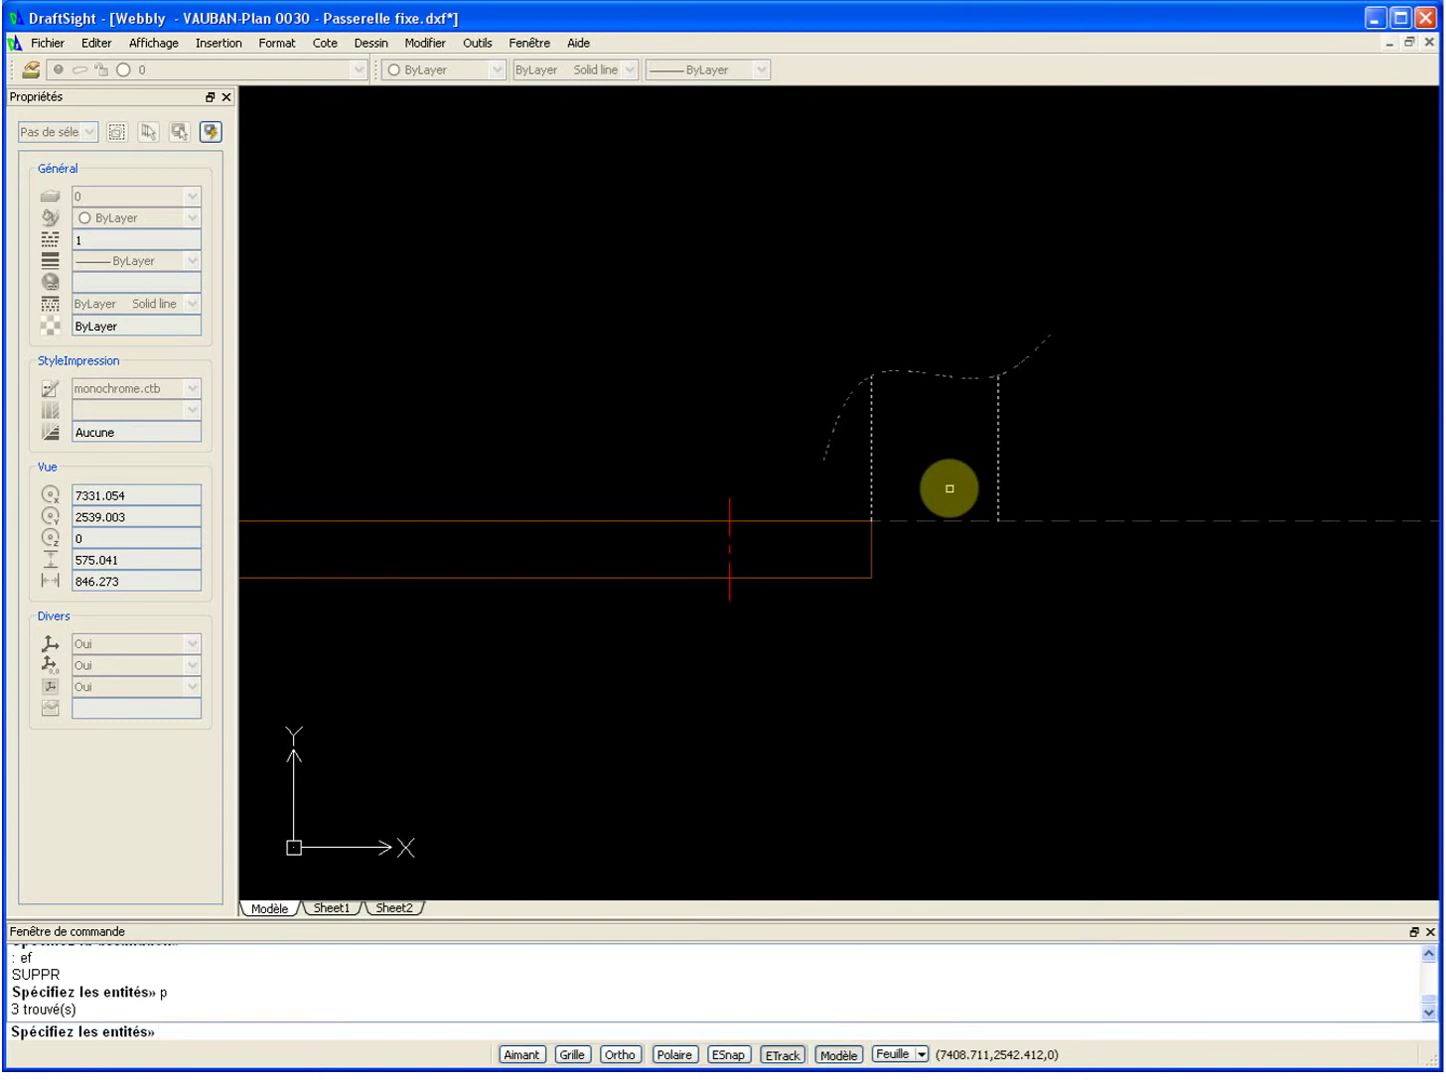
scroll(951, 486, "down", 2)
left_click(1007, 411)
left_click(944, 465)
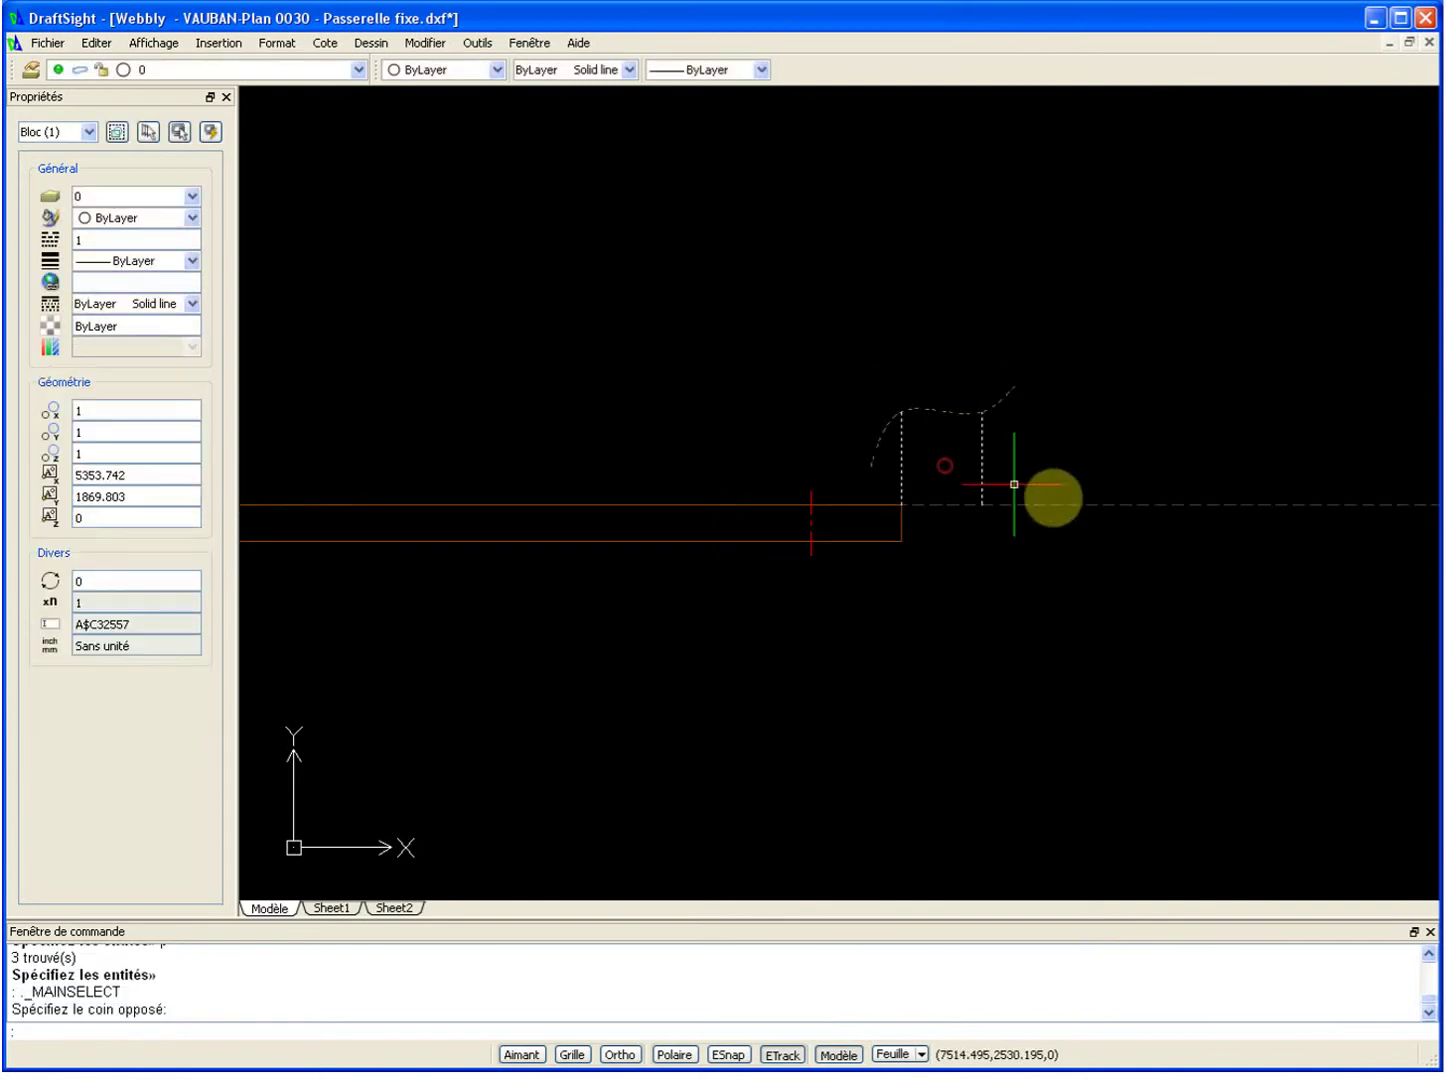
scroll(992, 552, "down", 3)
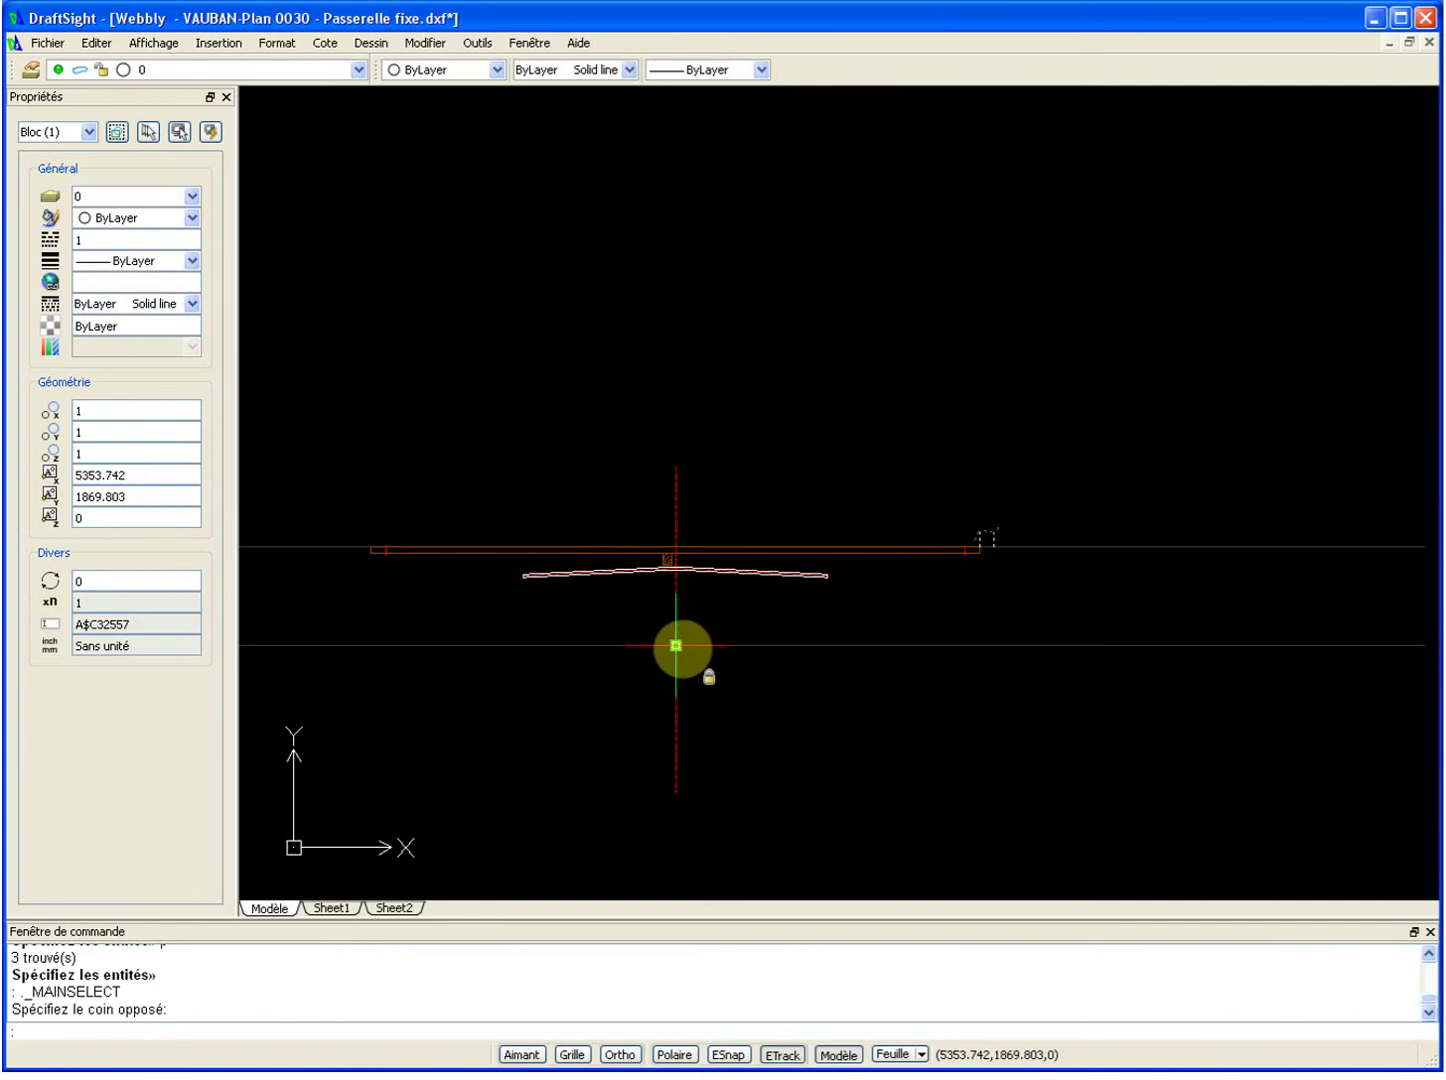
scroll(1000, 550, "up", 2)
key("Escape")
scroll(1007, 484, "up", 2)
key("Escape")
scroll(1030, 438, "up", 1)
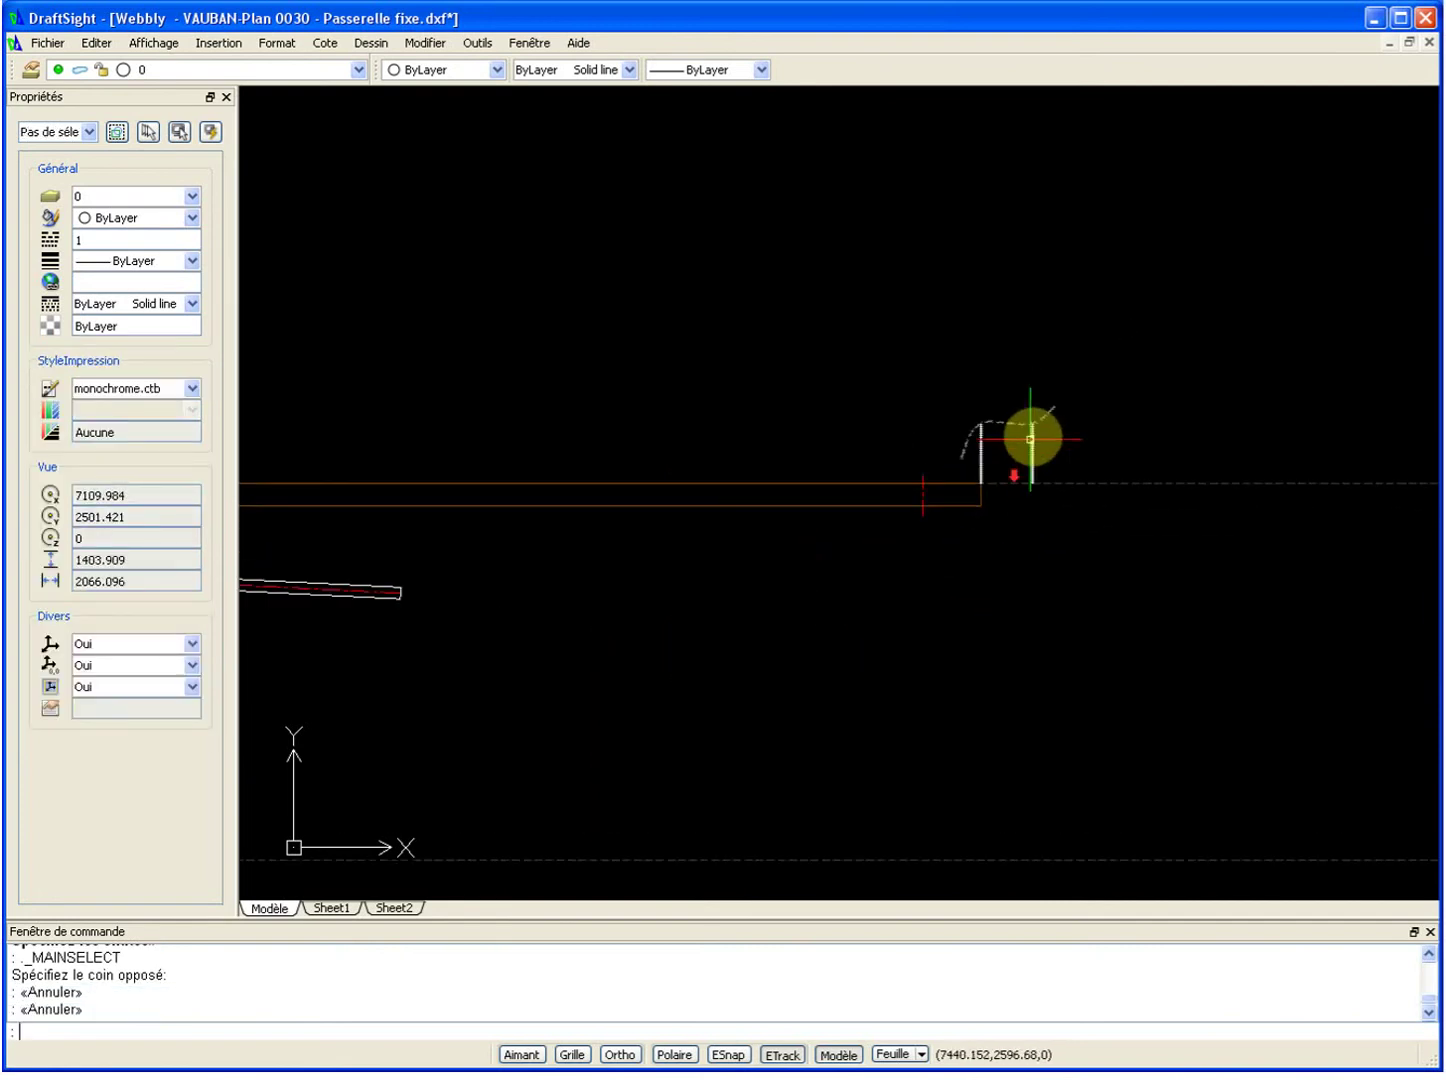
scroll(1030, 438, "down", 2)
Mirror the handrail block about the bridge's vertical centre axis with MI.
type("mi")
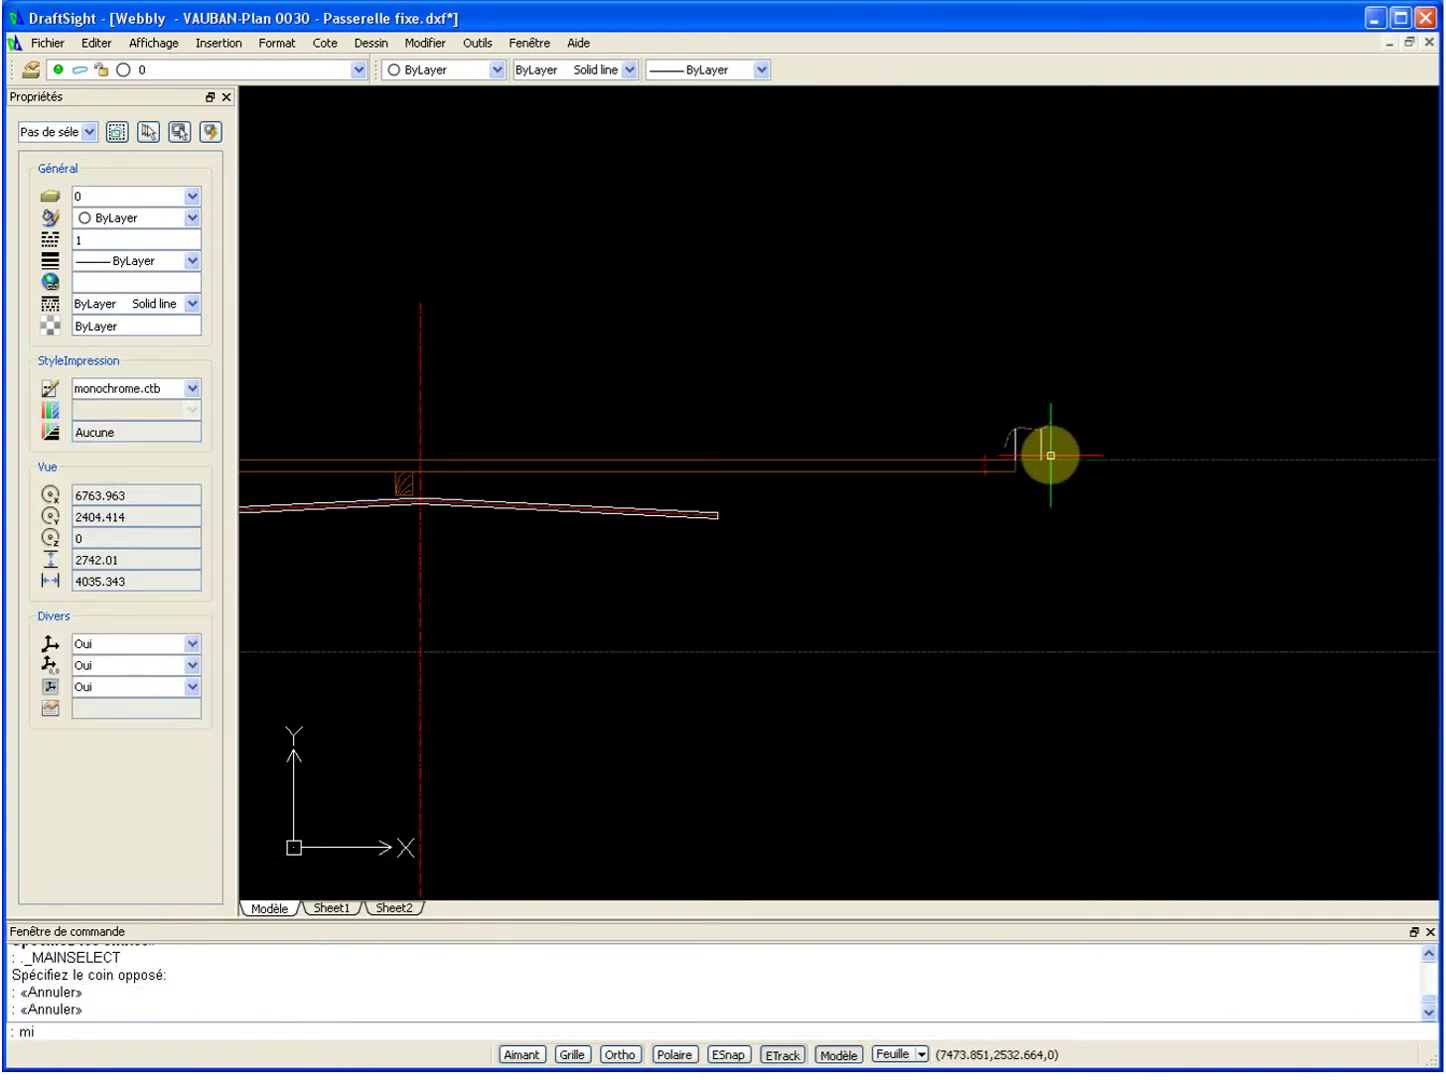
key("Return")
left_click(1040, 432)
key("Return")
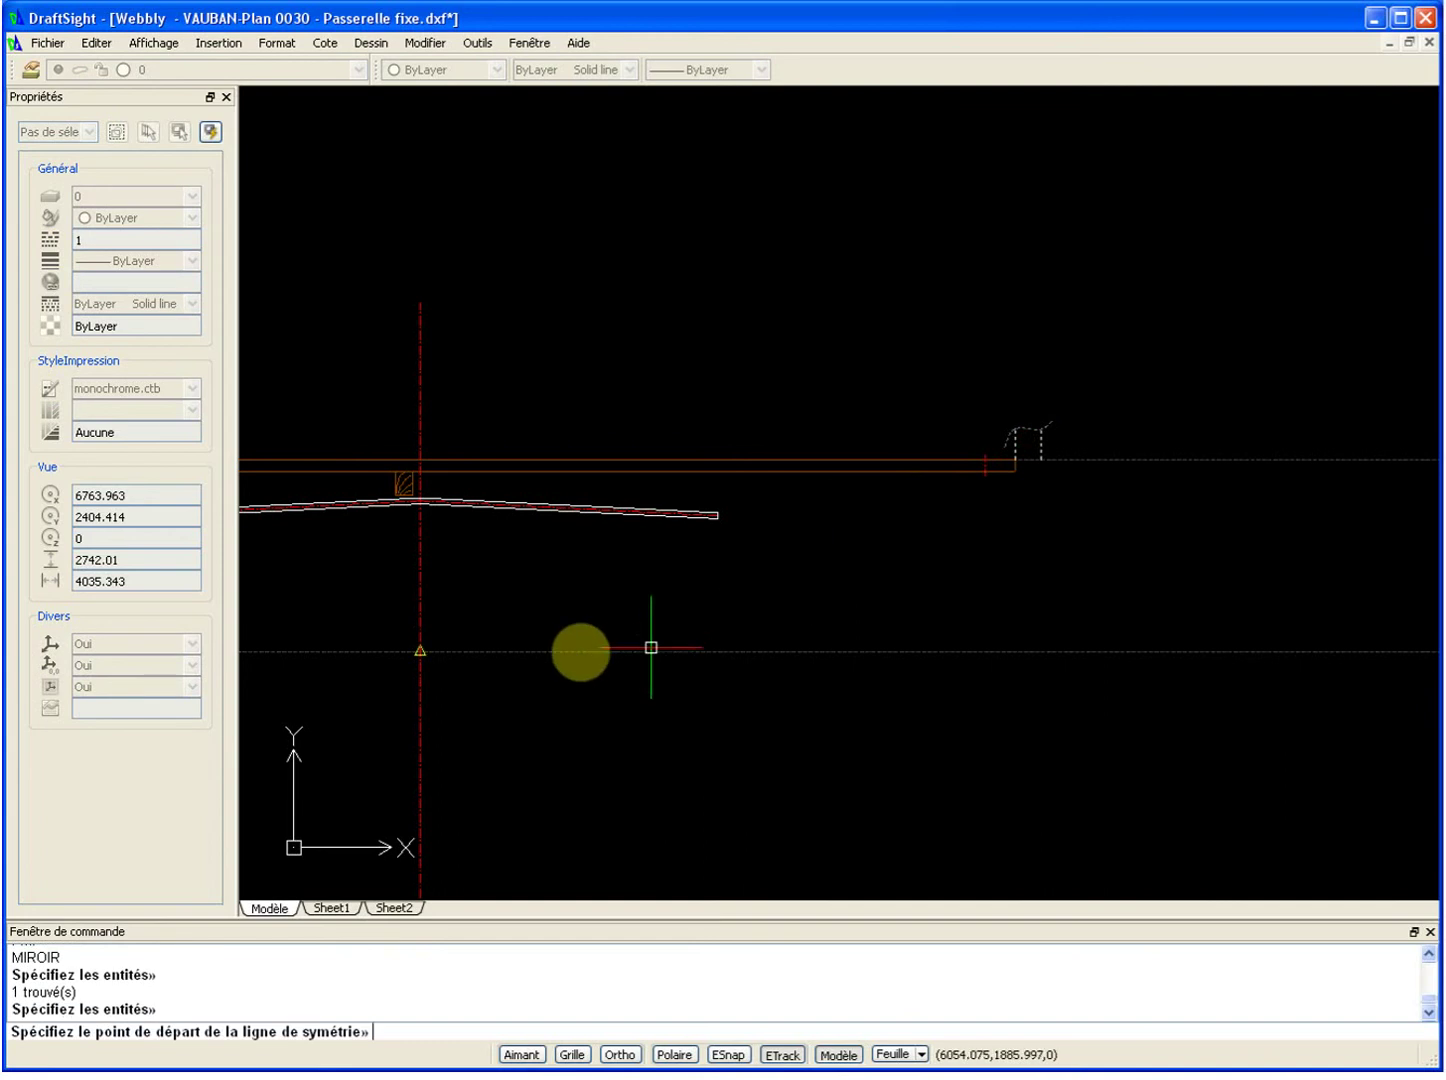
left_click(421, 652)
scroll(476, 791, "down", 3)
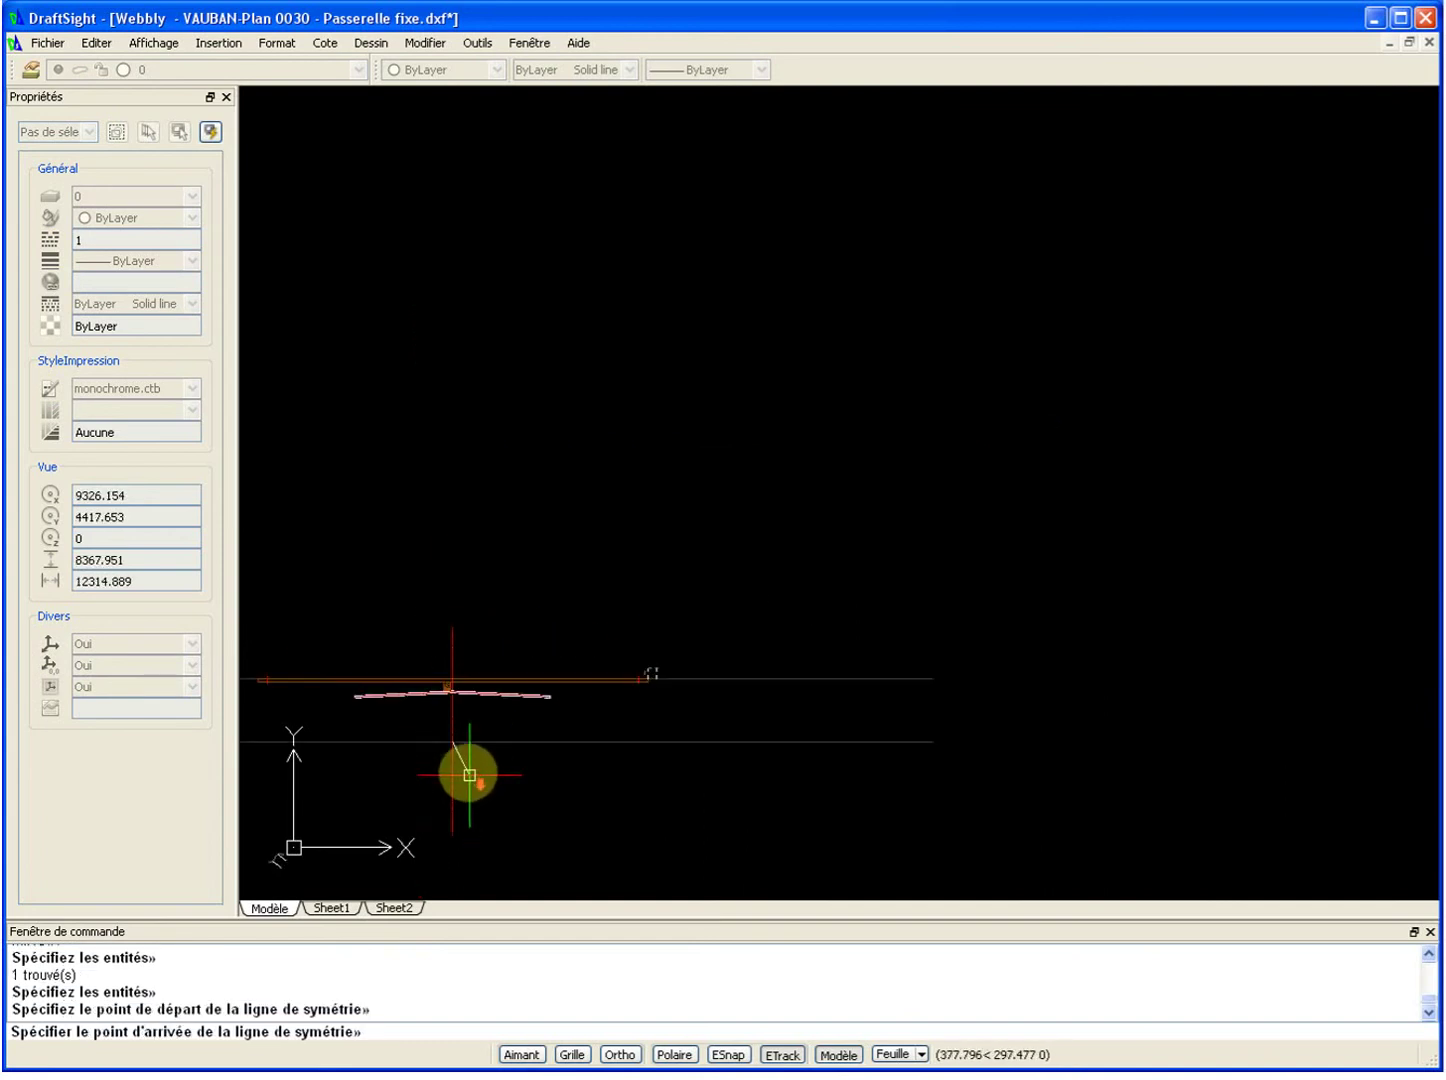
left_click(452, 832)
Pan and zoom to bring the mirrored handrail at the right bridge end into view.
scroll(394, 735, "down", 2)
scroll(394, 735, "up", 3)
scroll(871, 626, "up", 2)
scroll(1107, 597, "down", 2)
middle_click_drag(1107, 596, 826, 610)
scroll(1087, 607, "up", 3)
scroll(1087, 612, "up", 2)
scroll(1411, 620, "up", 4)
middle_click_drag(662, 614, 906, 463)
scroll(922, 421, "up", 1)
scroll(915, 438, "down", 2)
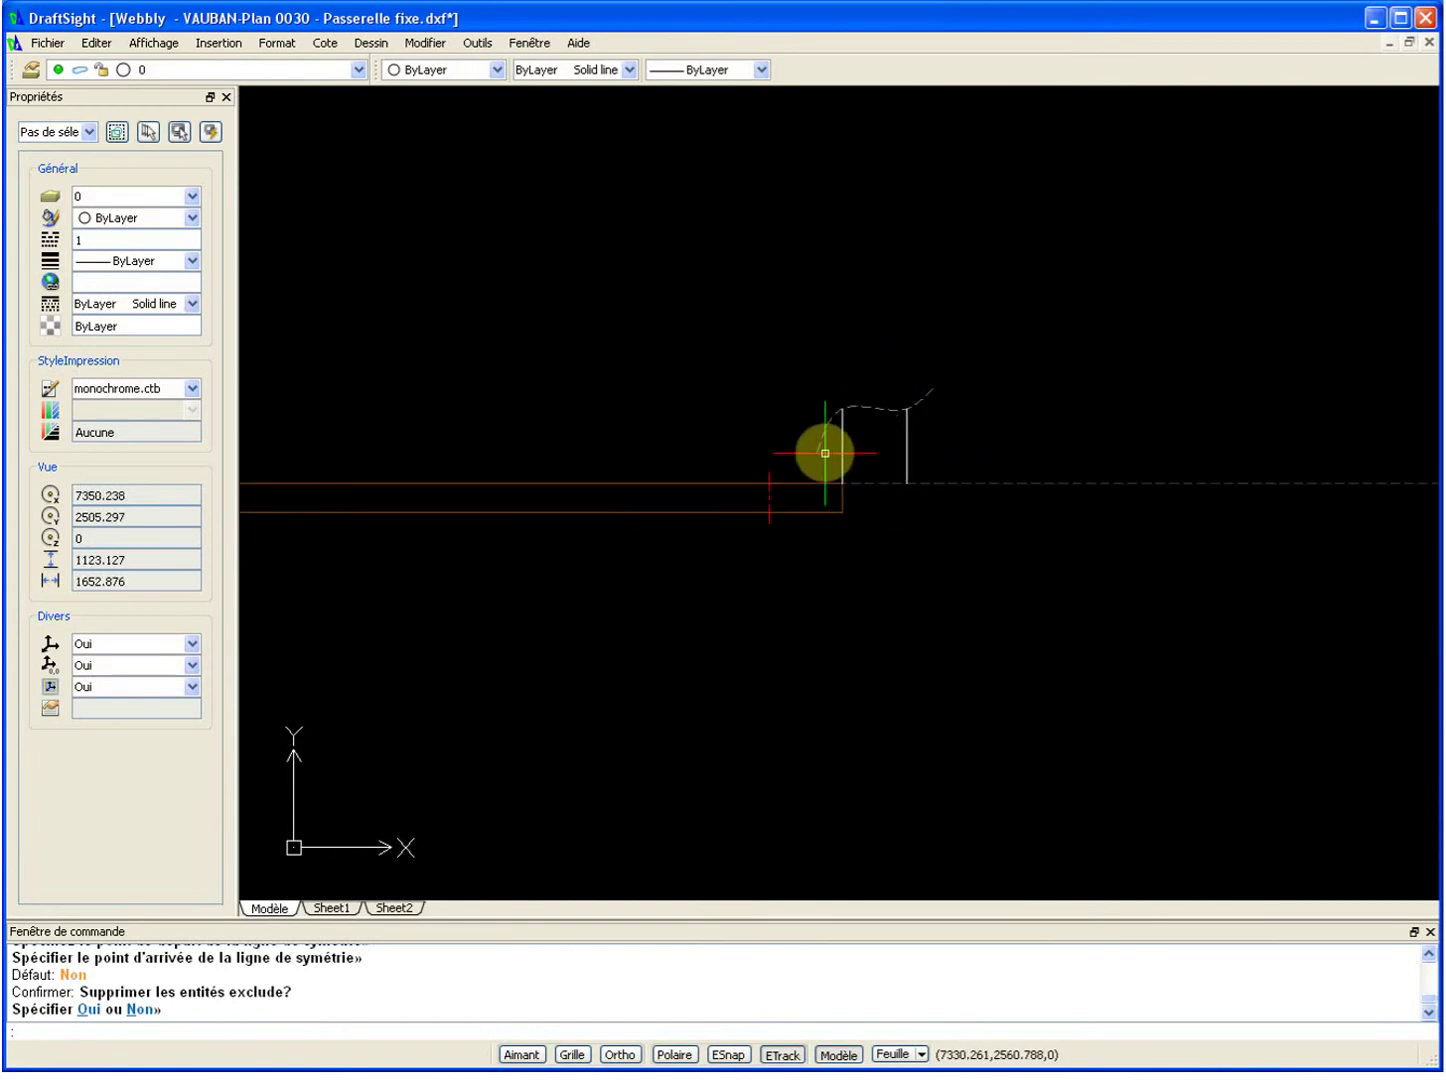
key("Return")
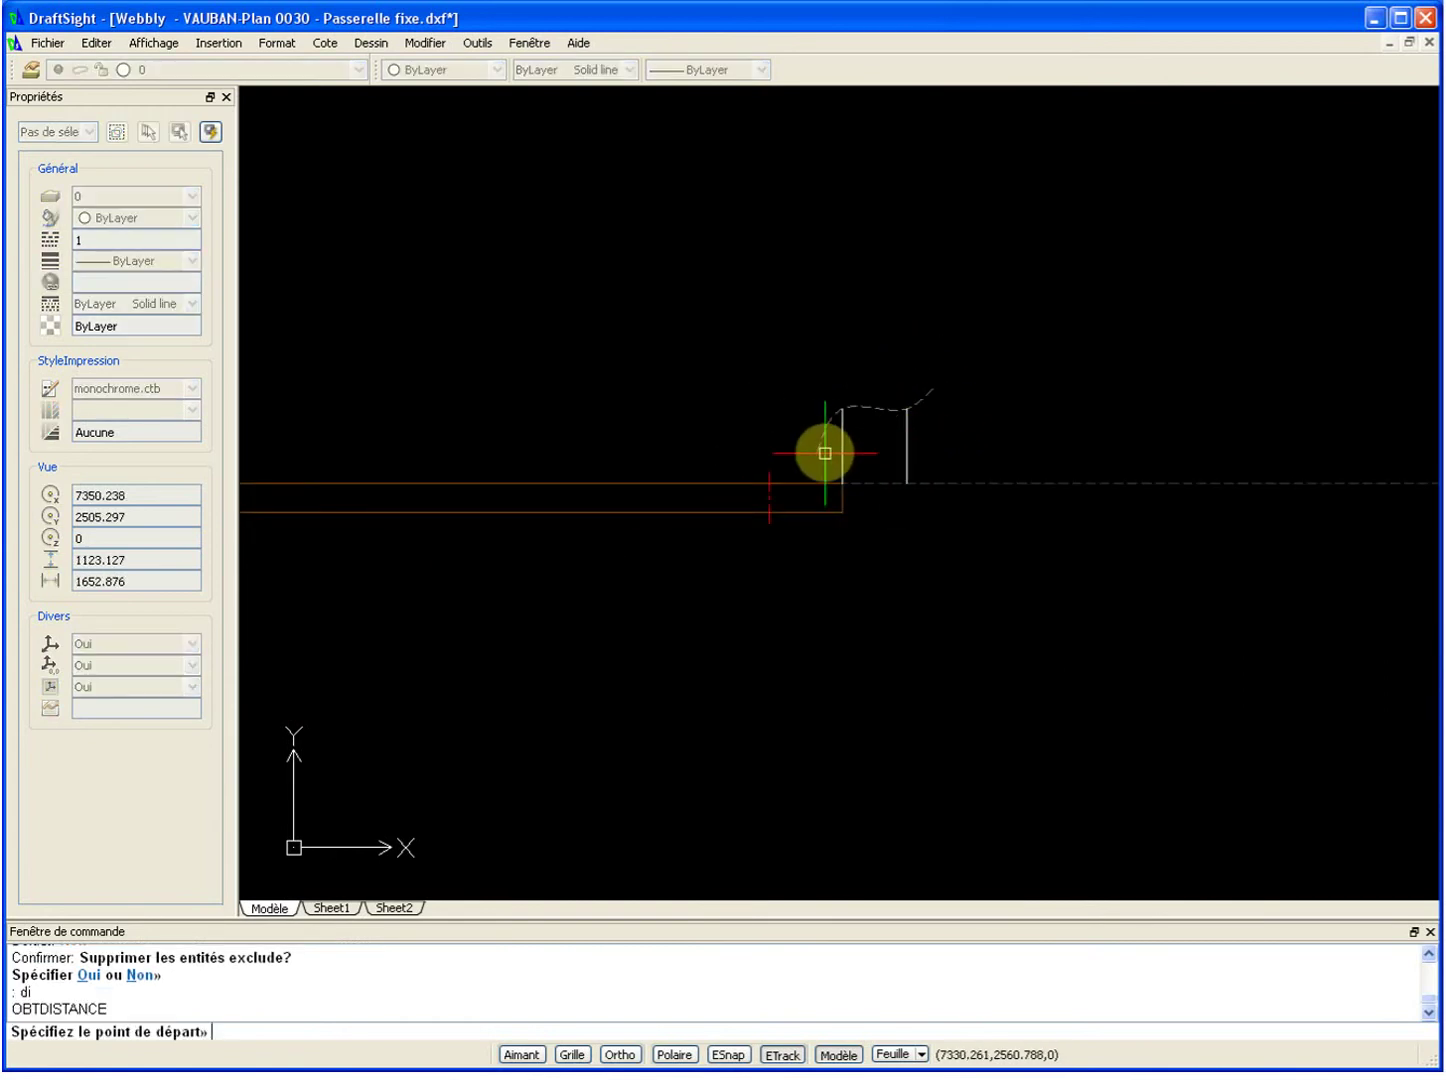
Measure the deck-end gap: 4000 purely along X, Delta Y and Z zero.
left_click(841, 481)
scroll(624, 472, "up", 2)
scroll(769, 491, "up", 3)
scroll(811, 509, "up", 2)
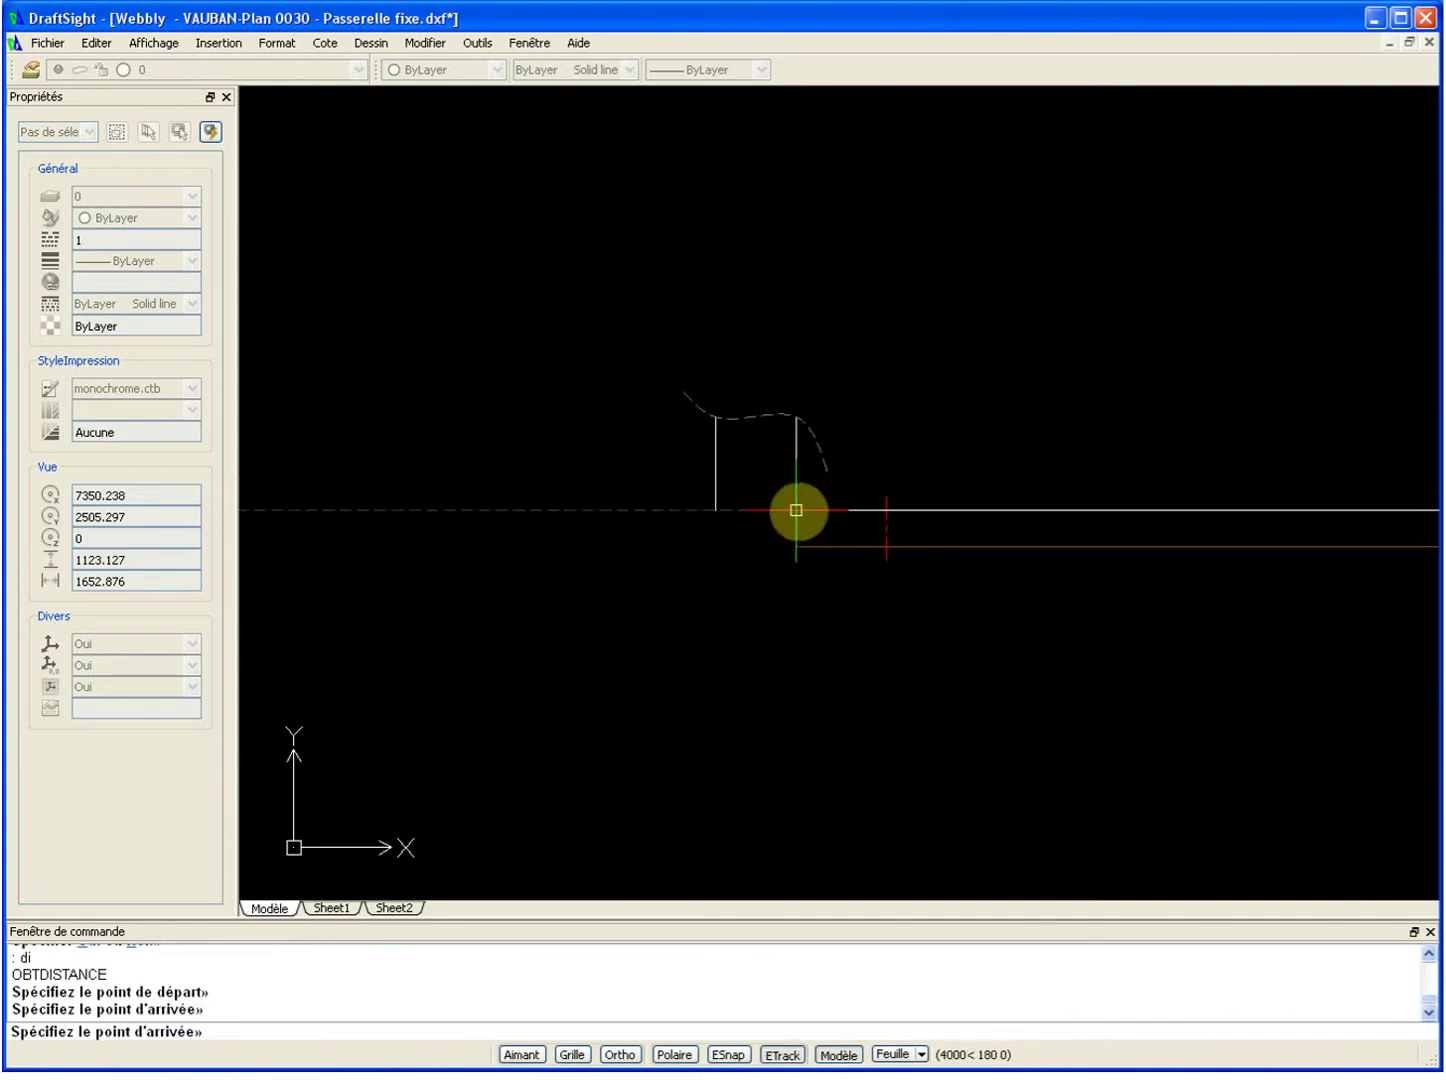
left_click(796, 509)
scroll(862, 478, "down", 2)
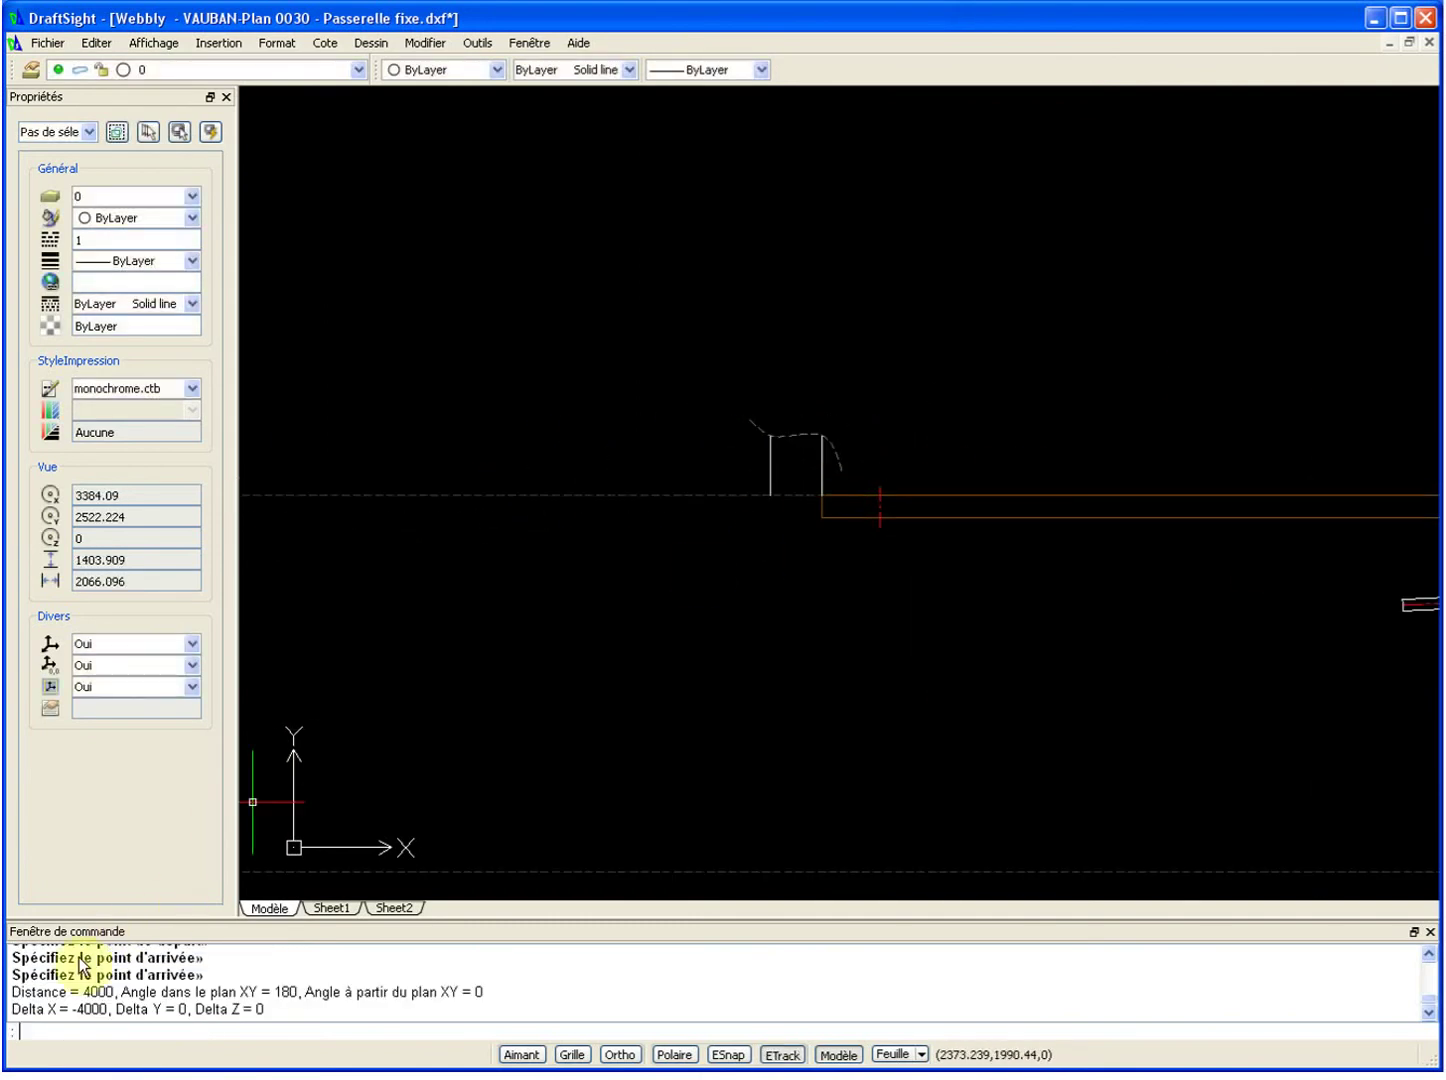
left_click_drag(60, 991, 143, 1010)
key("Escape")
Pan and zoom back in on the handrail profile.
scroll(1014, 390, "down", 4)
middle_click_drag(1015, 390, 384, 430)
scroll(708, 421, "down", 1)
scroll(707, 421, "up", 3)
scroll(789, 462, "up", 2)
scroll(775, 483, "up", 1)
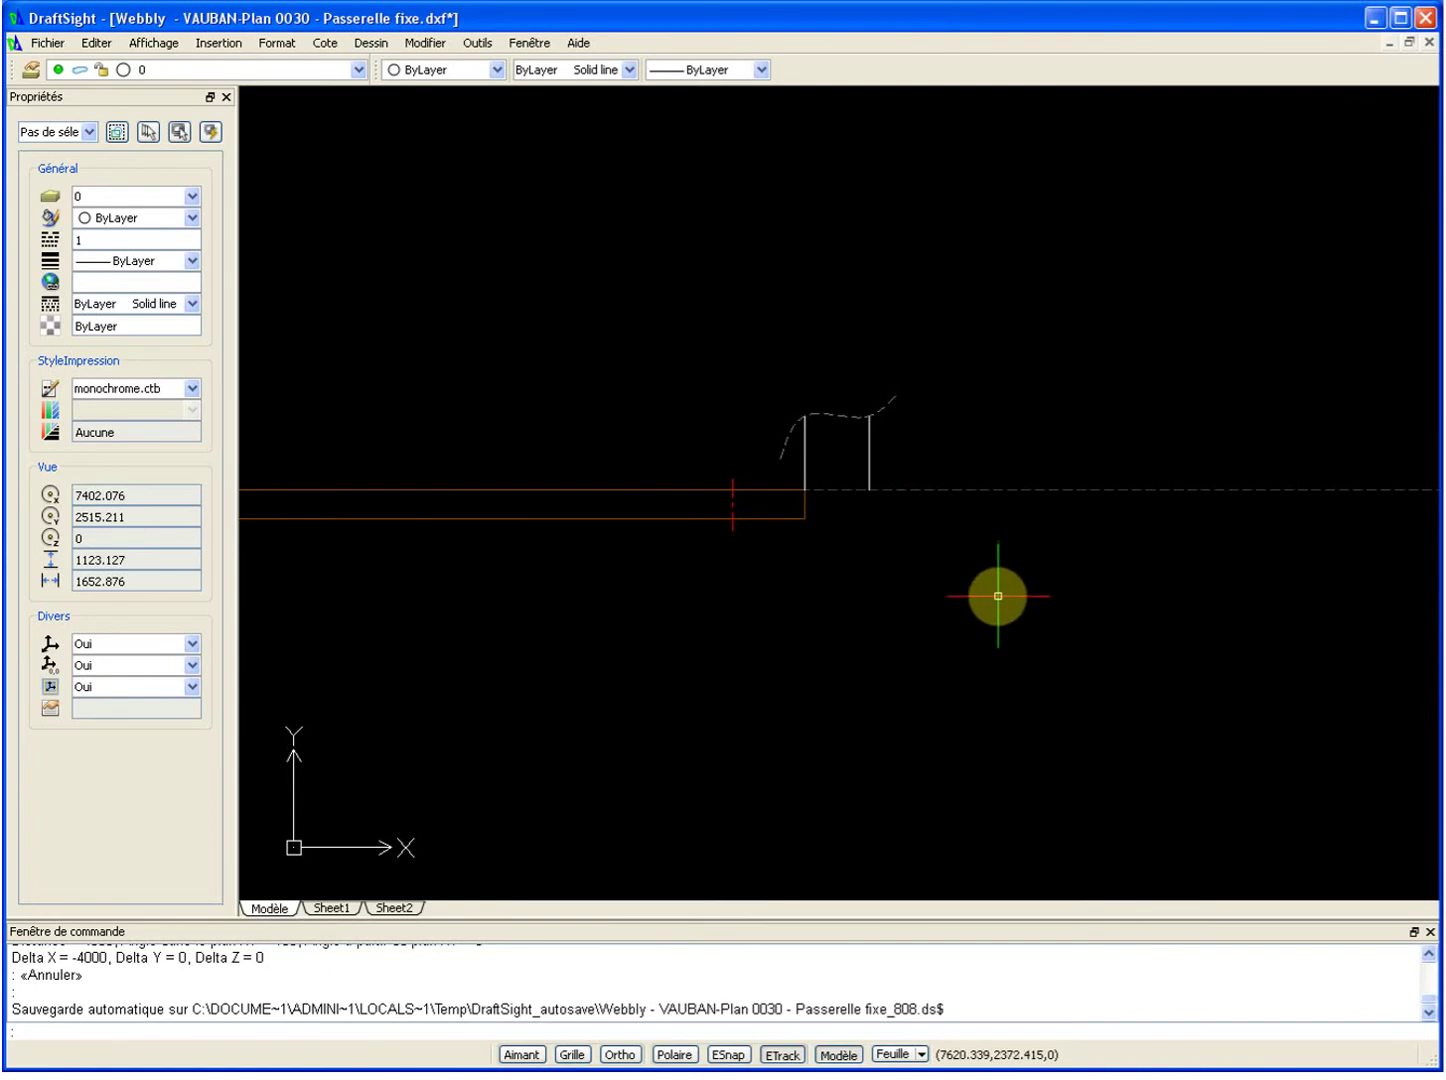
Draw a circle of radius 98.378 below the handrail profile.
type(" c")
key("Return")
key("Escape")
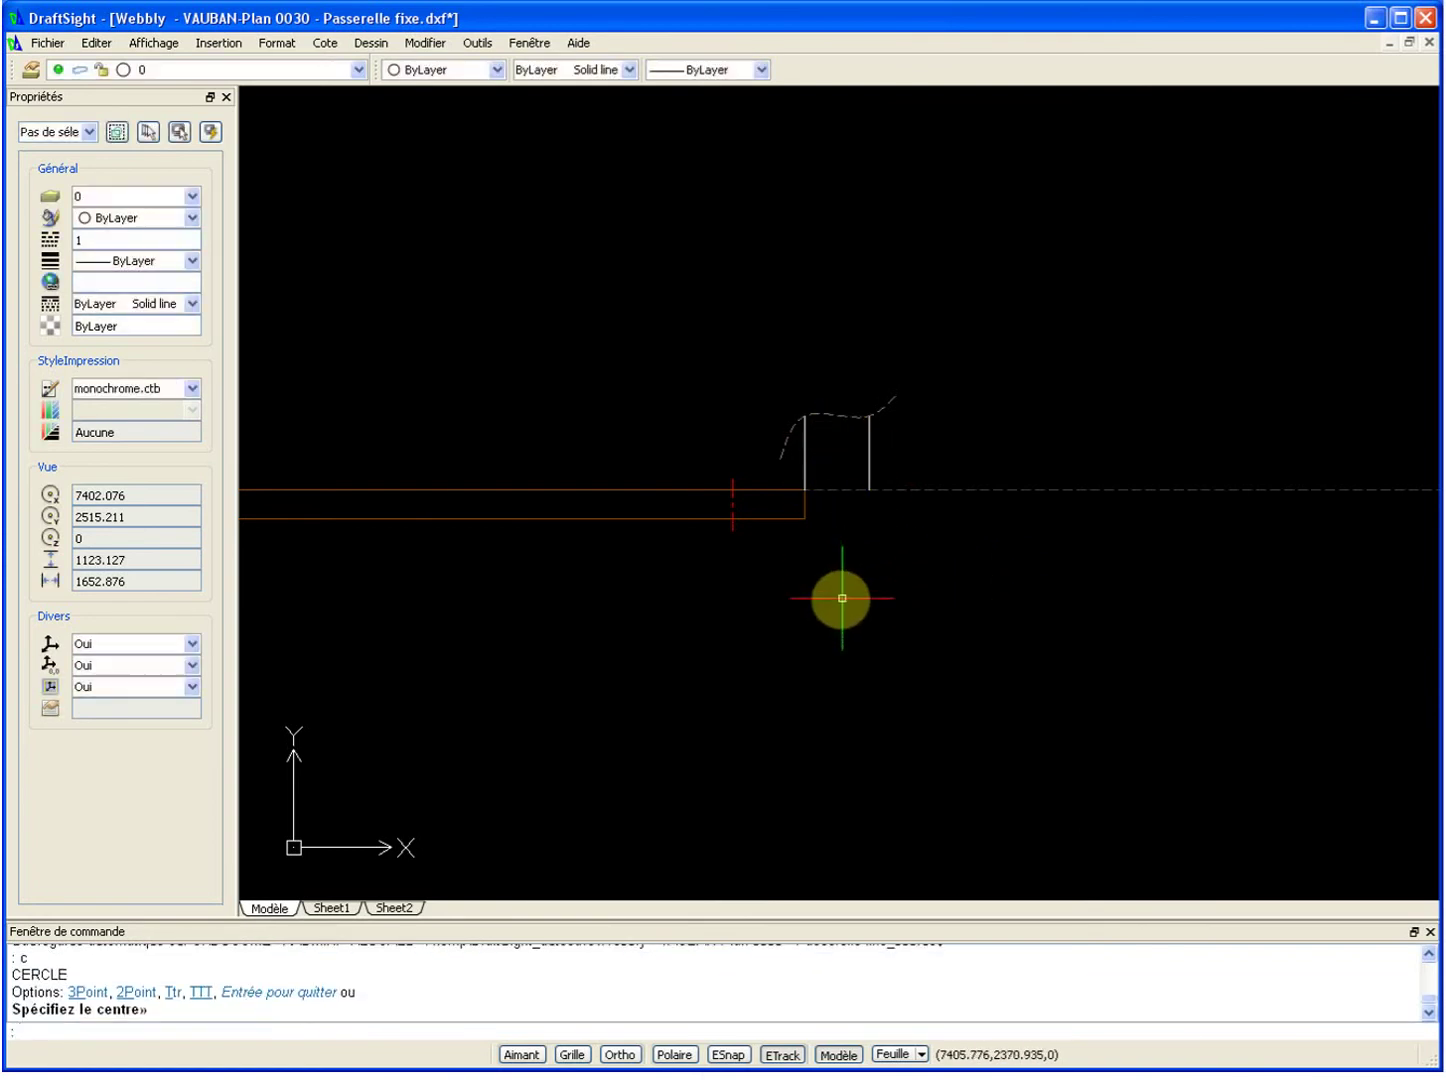
left_click(837, 601)
key("Escape")
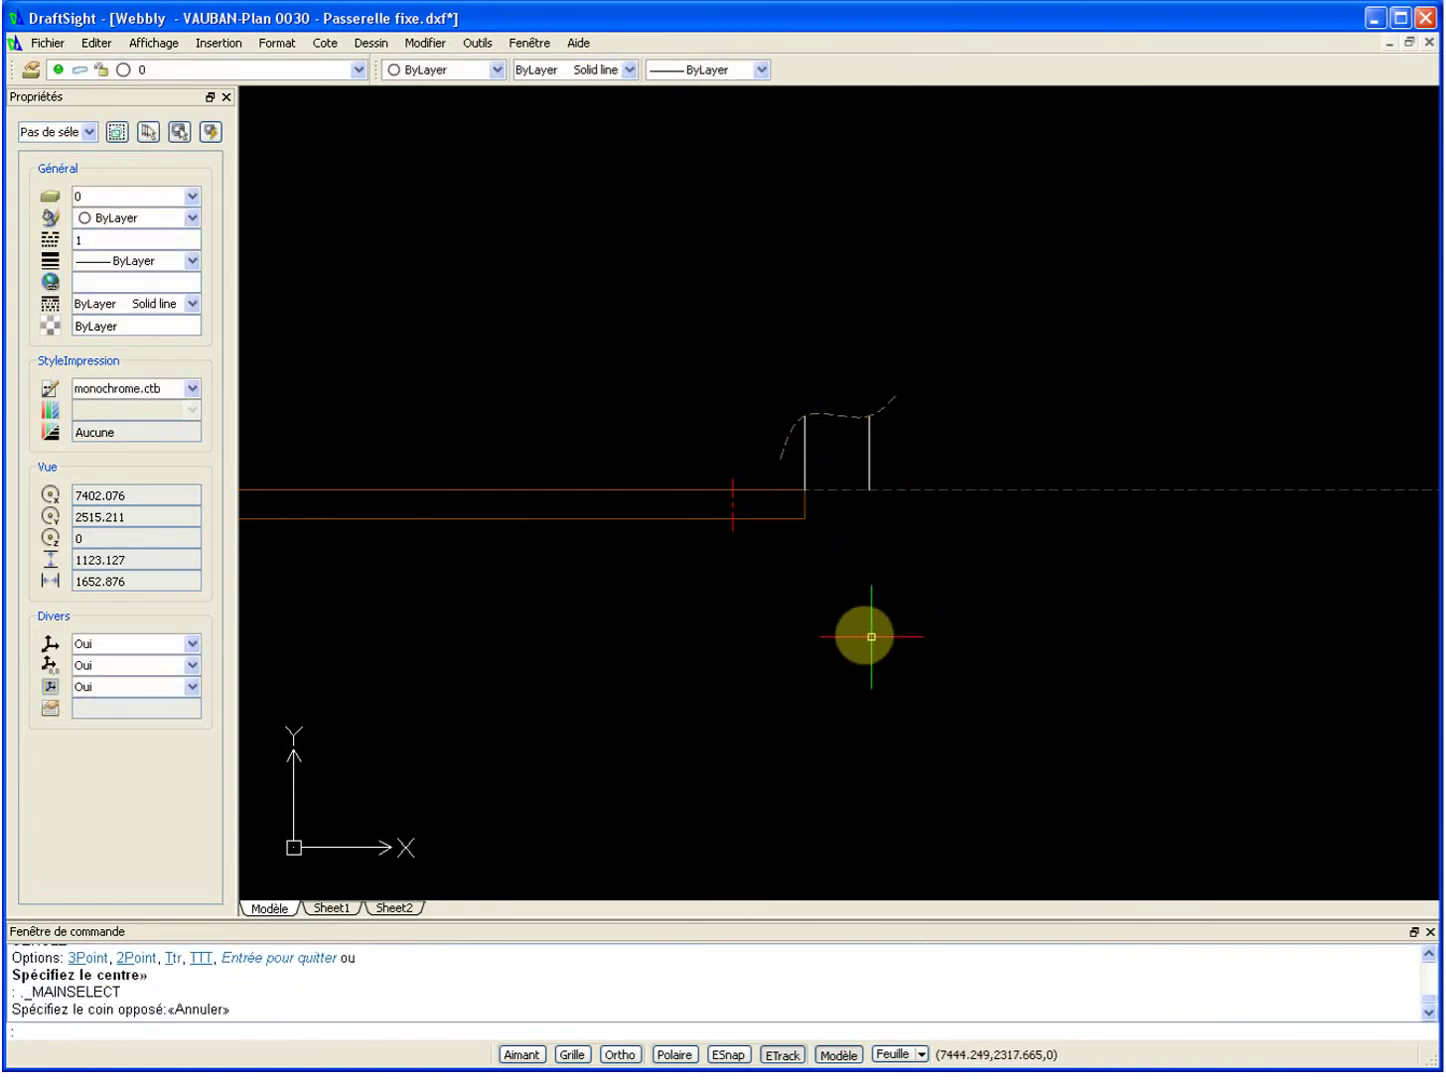
type("c")
key("Return")
left_click(826, 589)
left_click(897, 600)
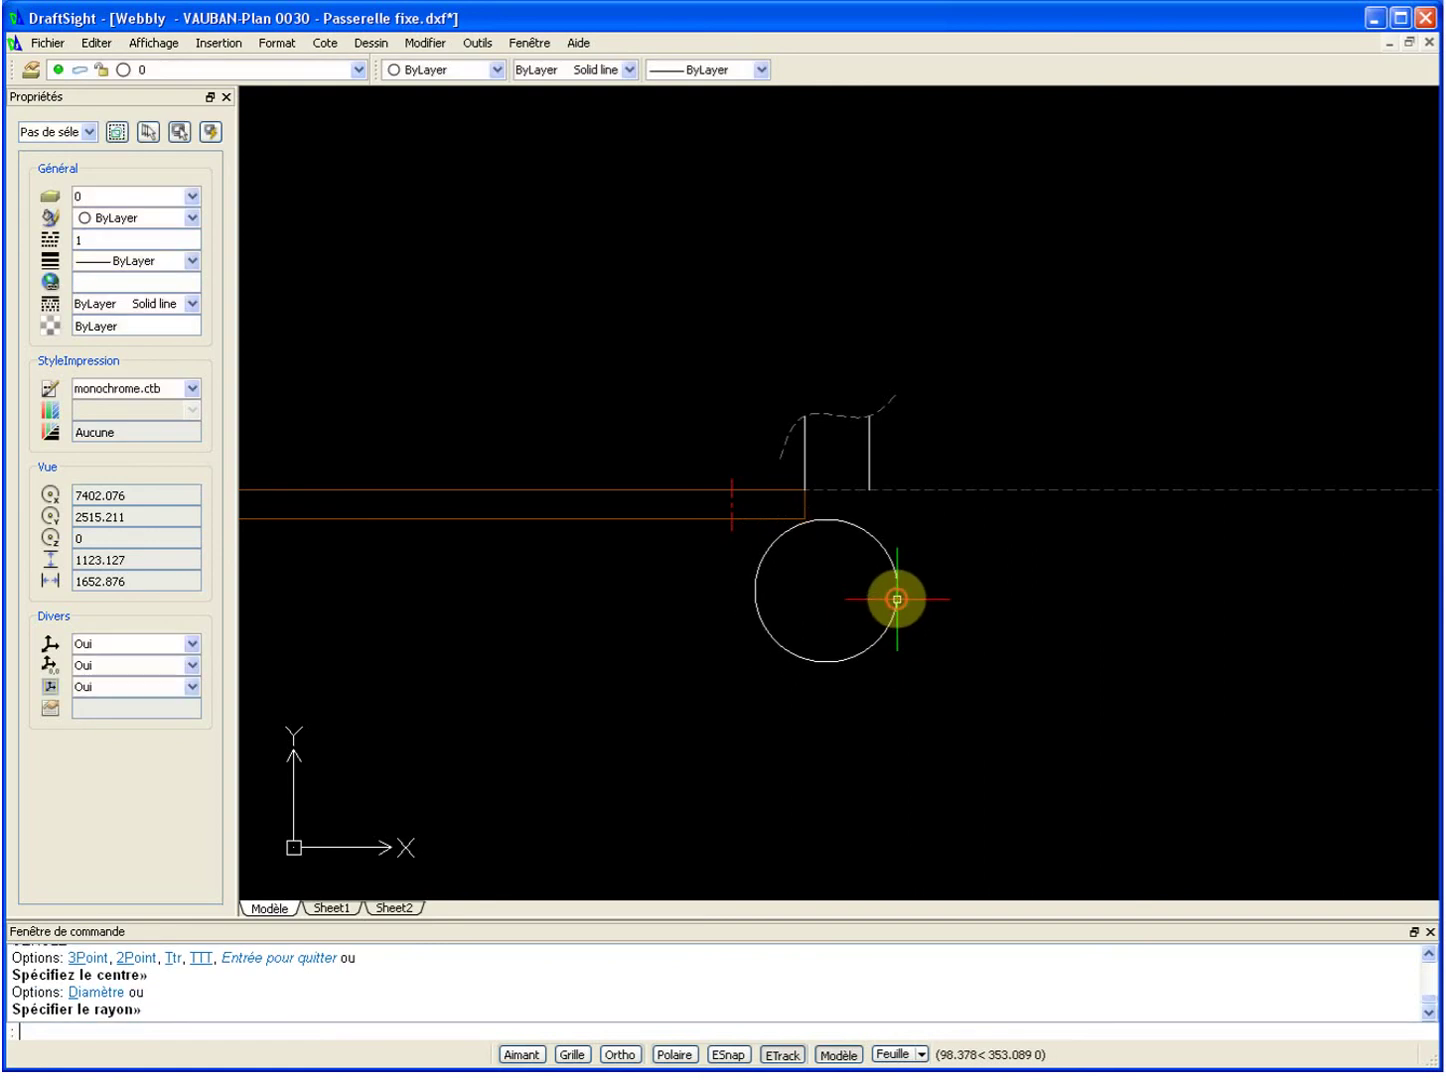
scroll(891, 591, "up", 3)
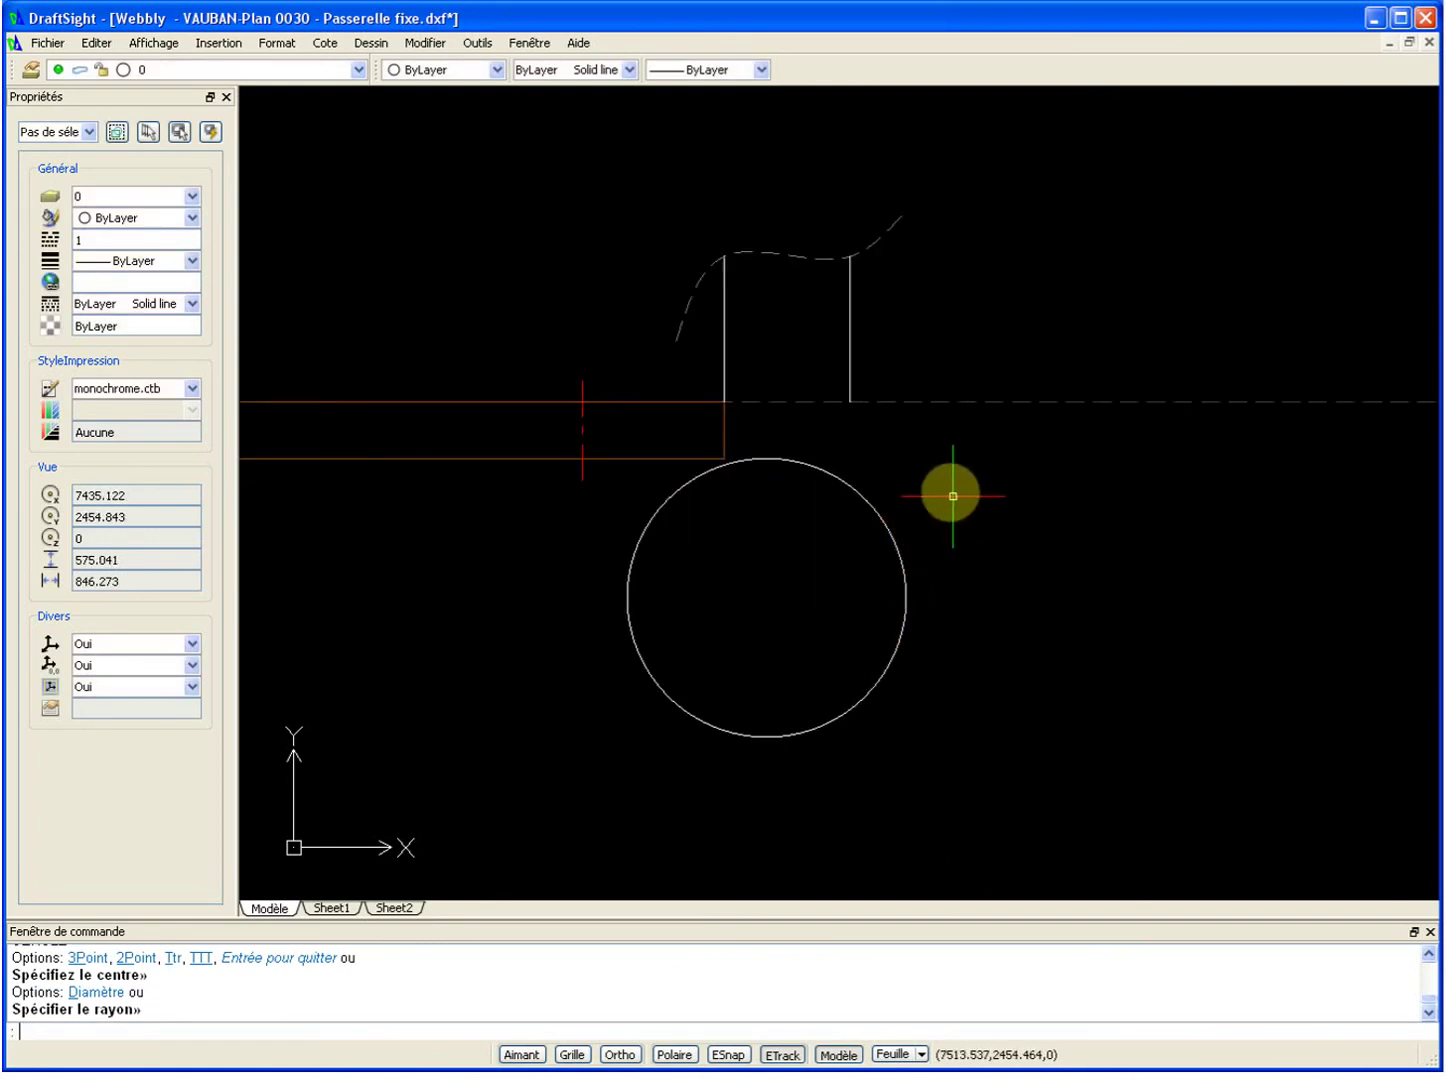
Draw a line joining the two post feet, then grab the circle's centre grip.
type("l")
key("Return")
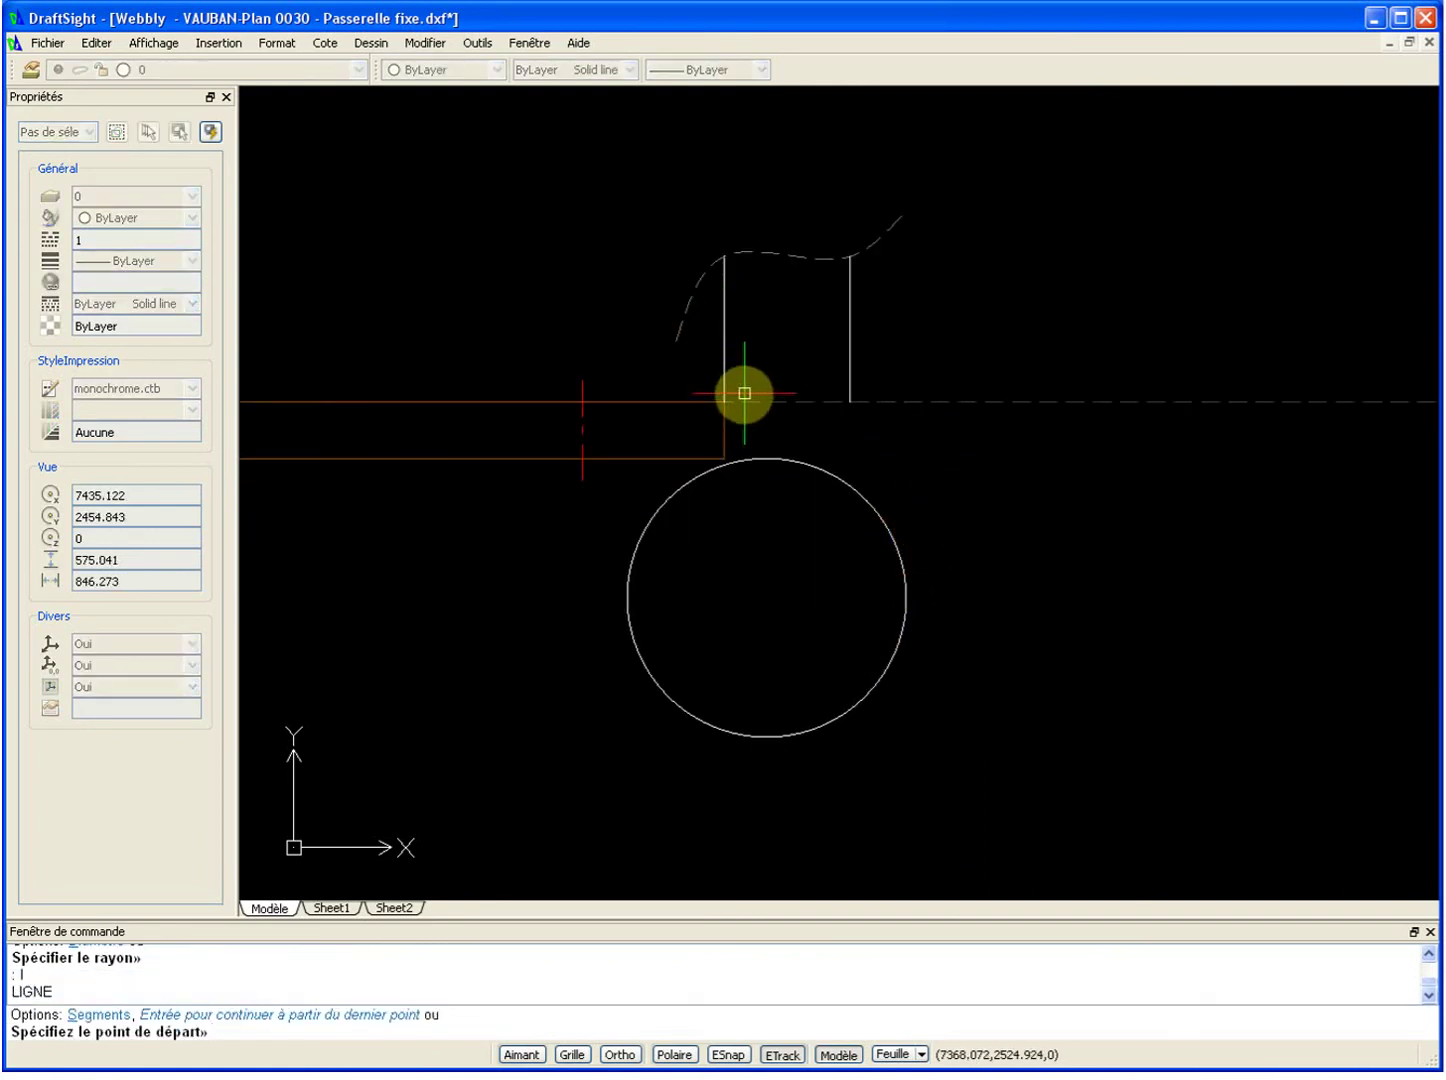
left_click(725, 401)
left_click(850, 401)
key("Escape")
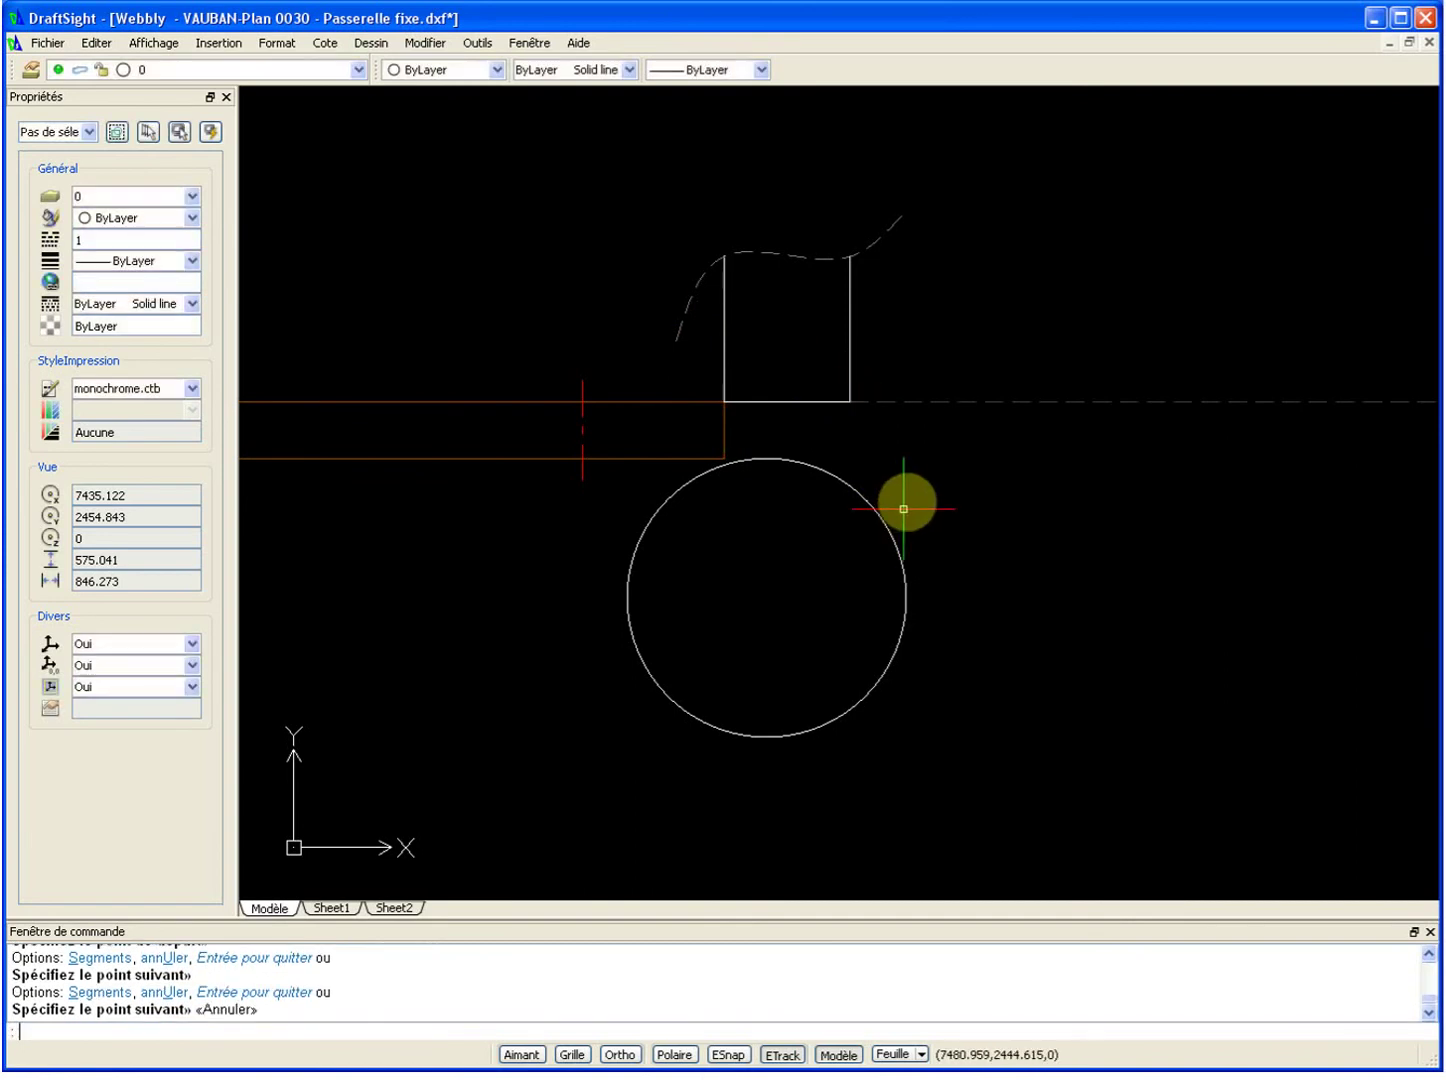
left_click_drag(910, 503, 768, 590)
left_click(765, 598)
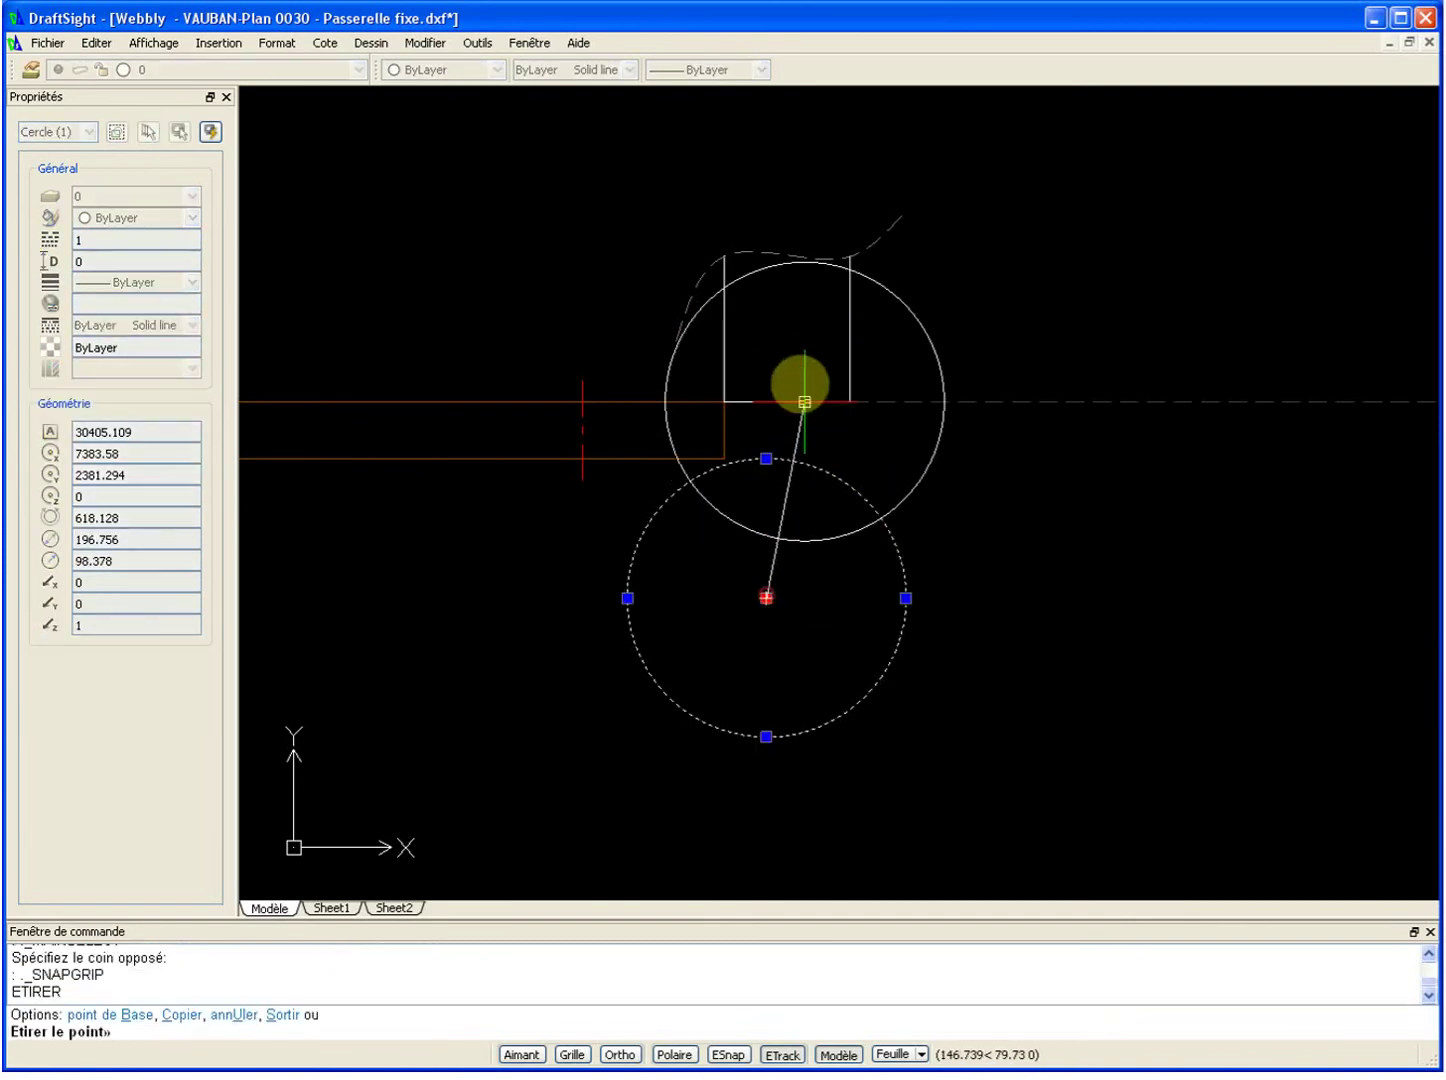
Snap the circle centre to the line's midpoint and set its diameter to 200.
left_click(788, 401)
left_click(301, 540)
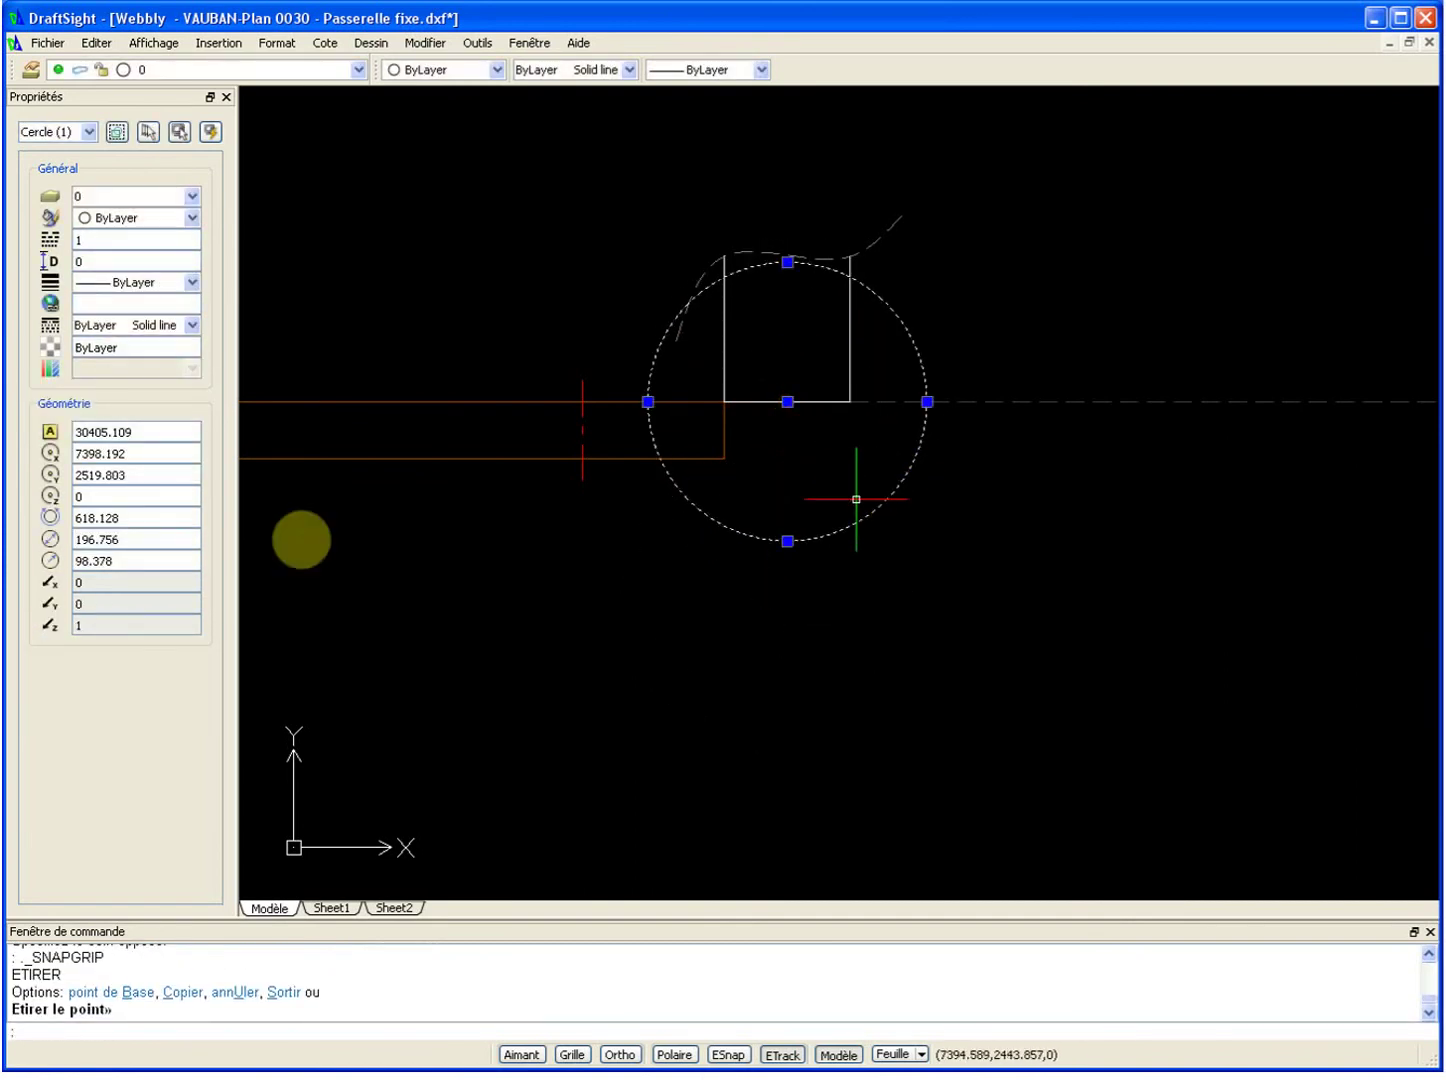
left_click_drag(133, 540, 74, 540)
type("00")
key("Return")
left_click(123, 558)
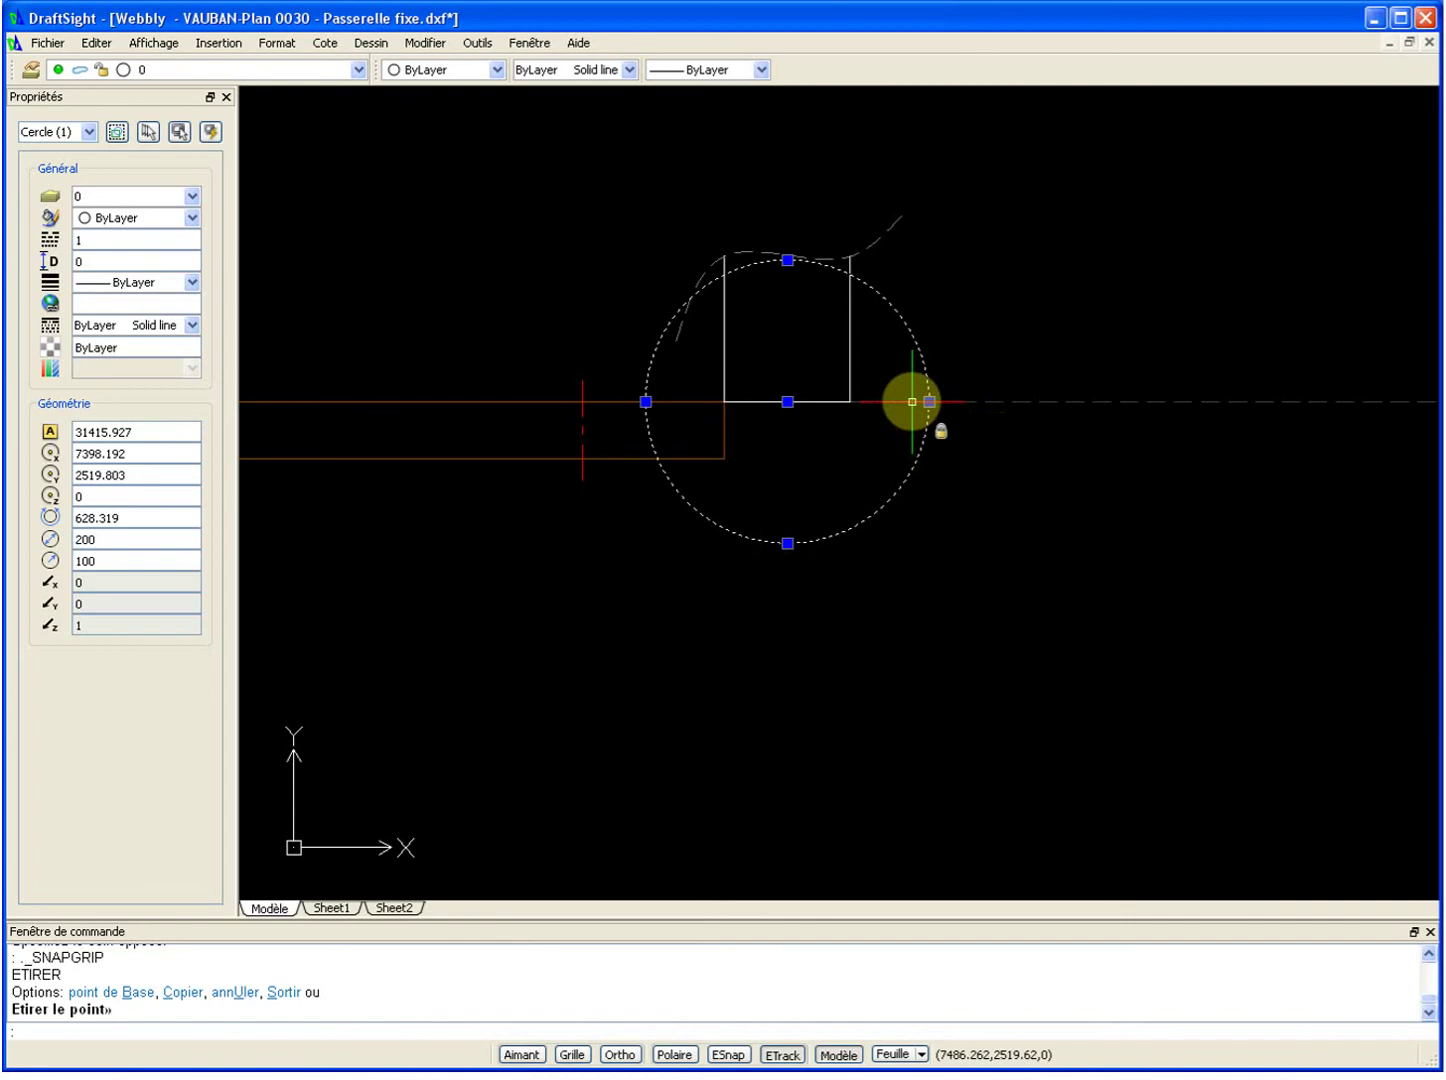
key("Tab")
type("dp")
Move the circle straight down below the posts with Ortho on.
key("space")
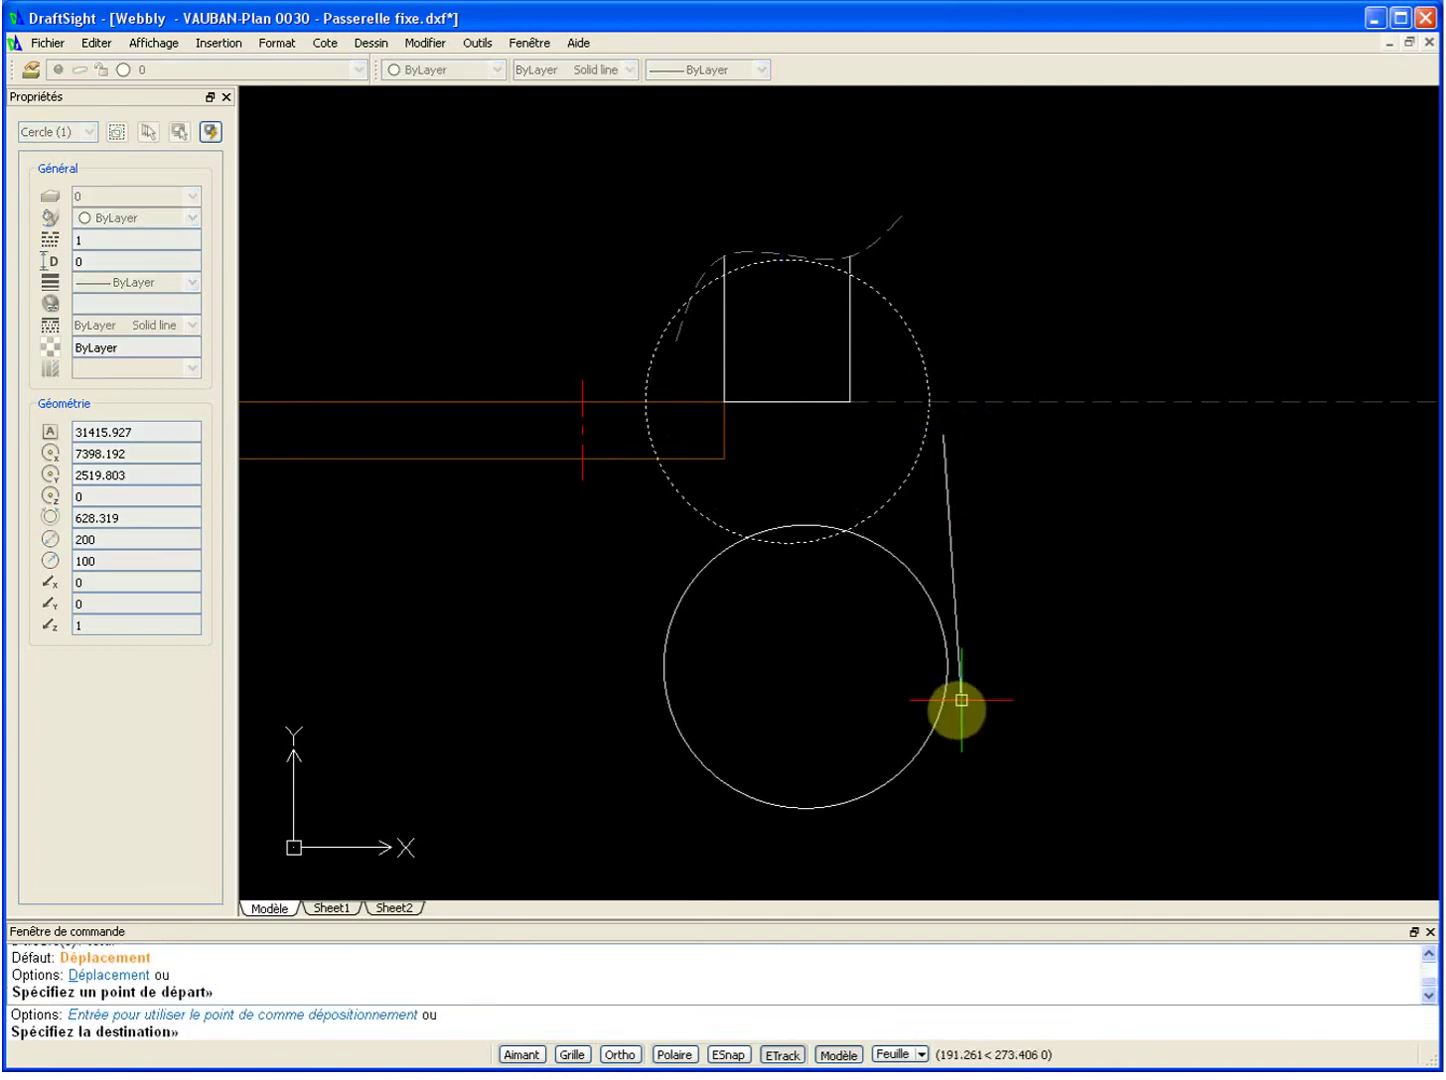
key("Escape")
left_click(904, 475)
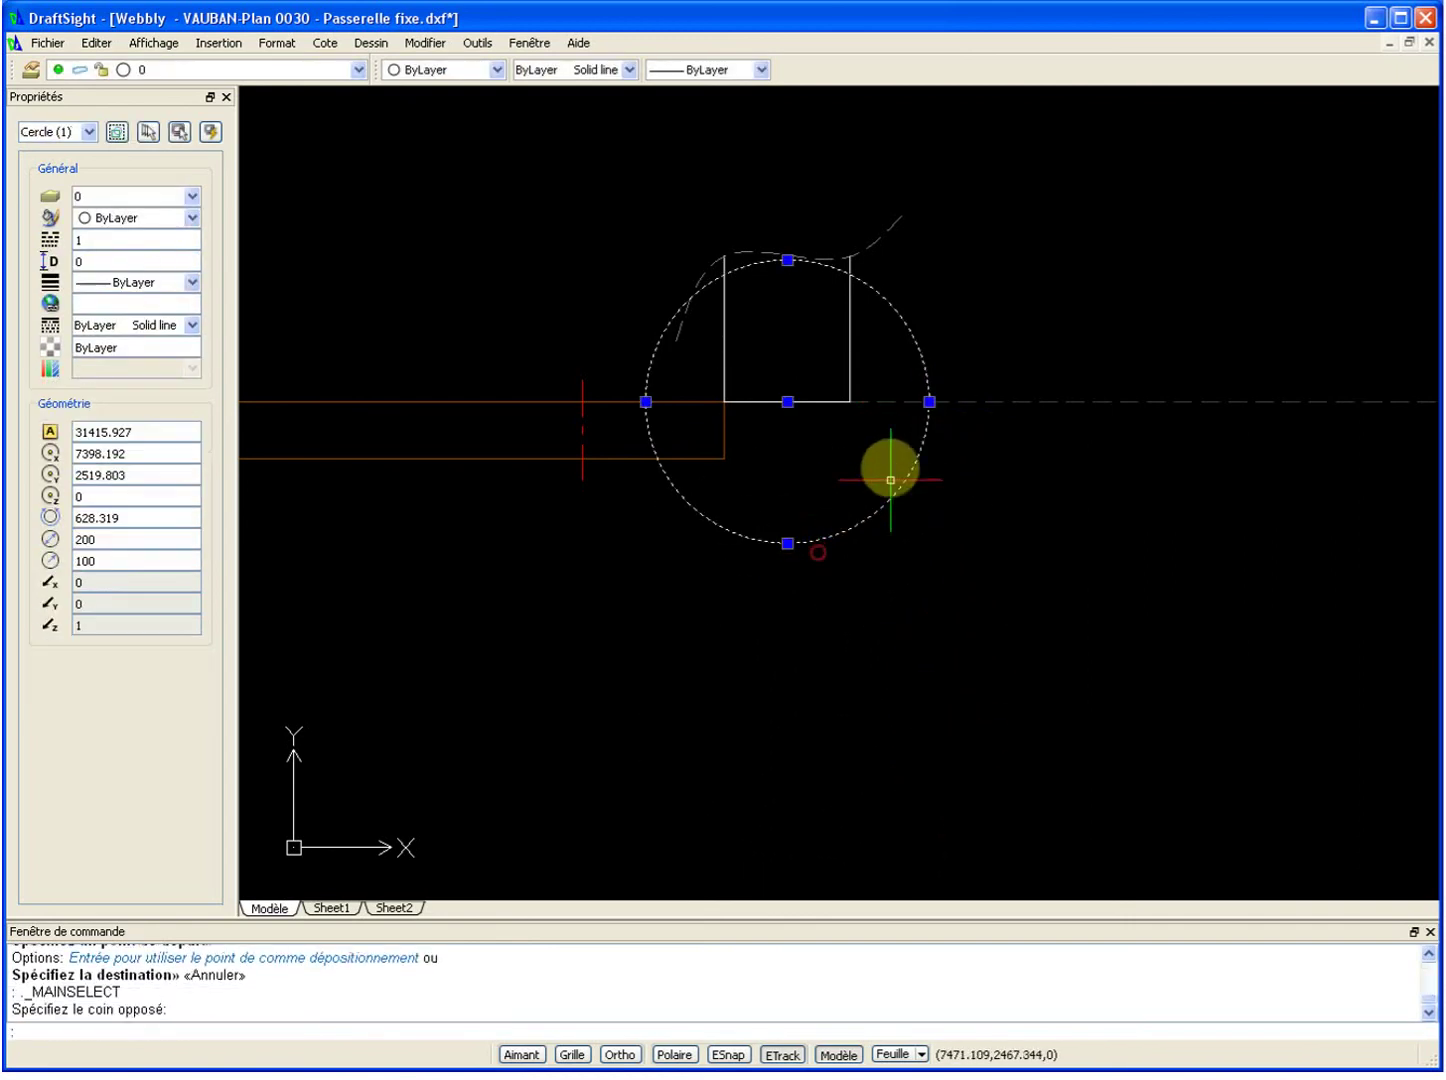
type("m")
key("Return")
left_click(899, 459)
key("F8")
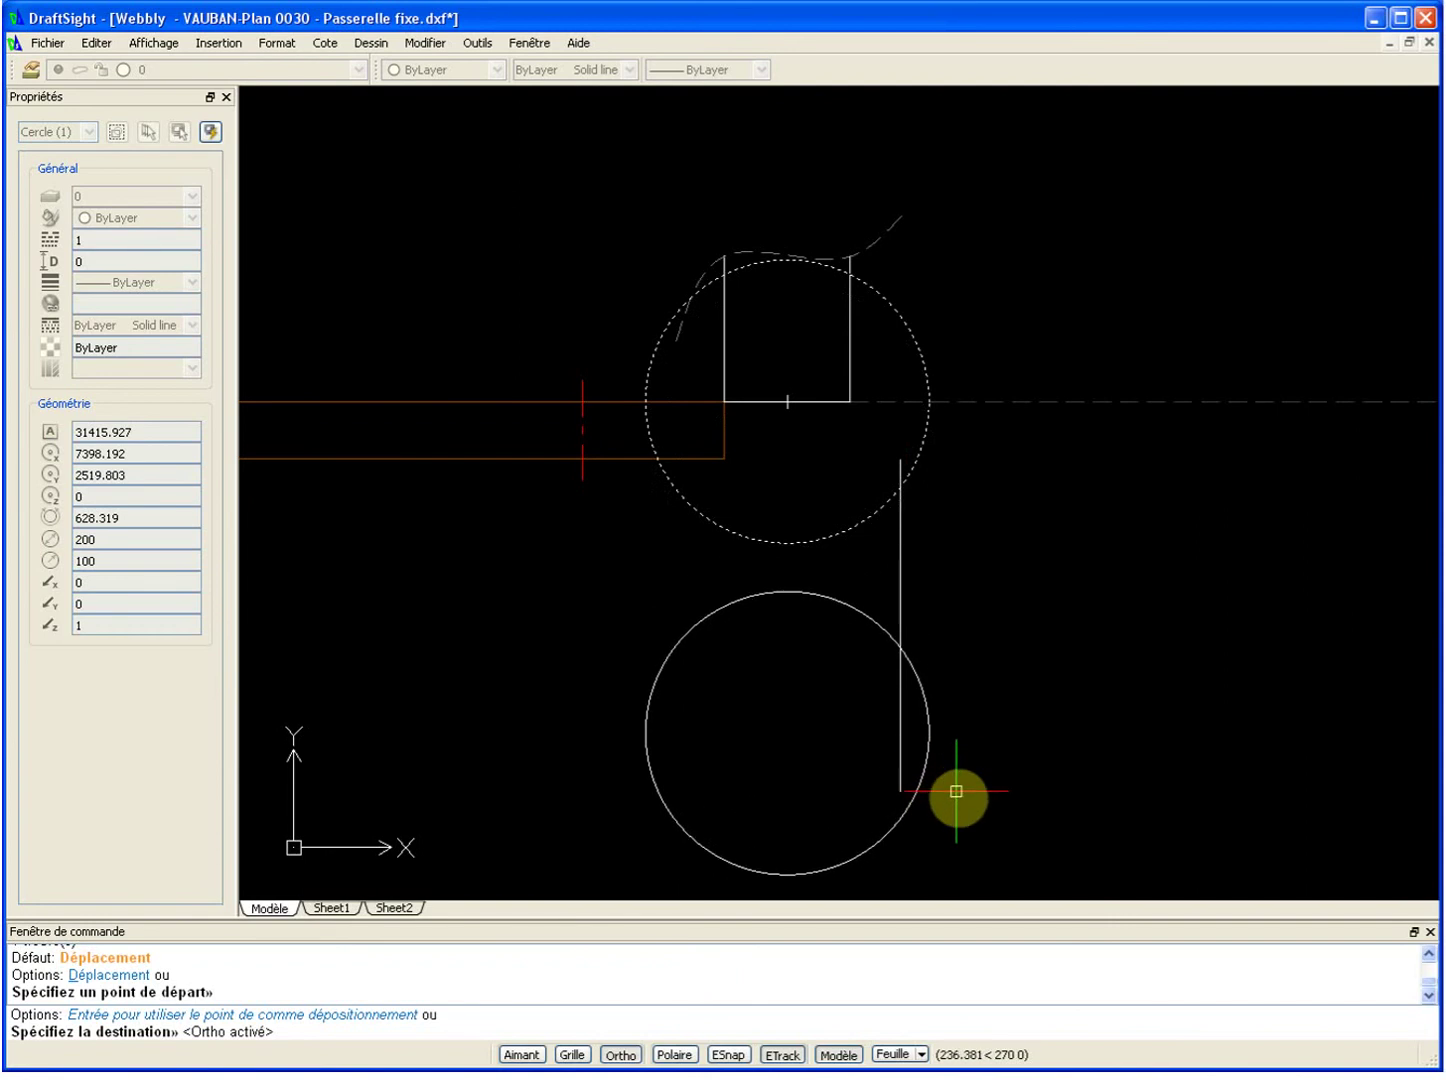
left_click(955, 795)
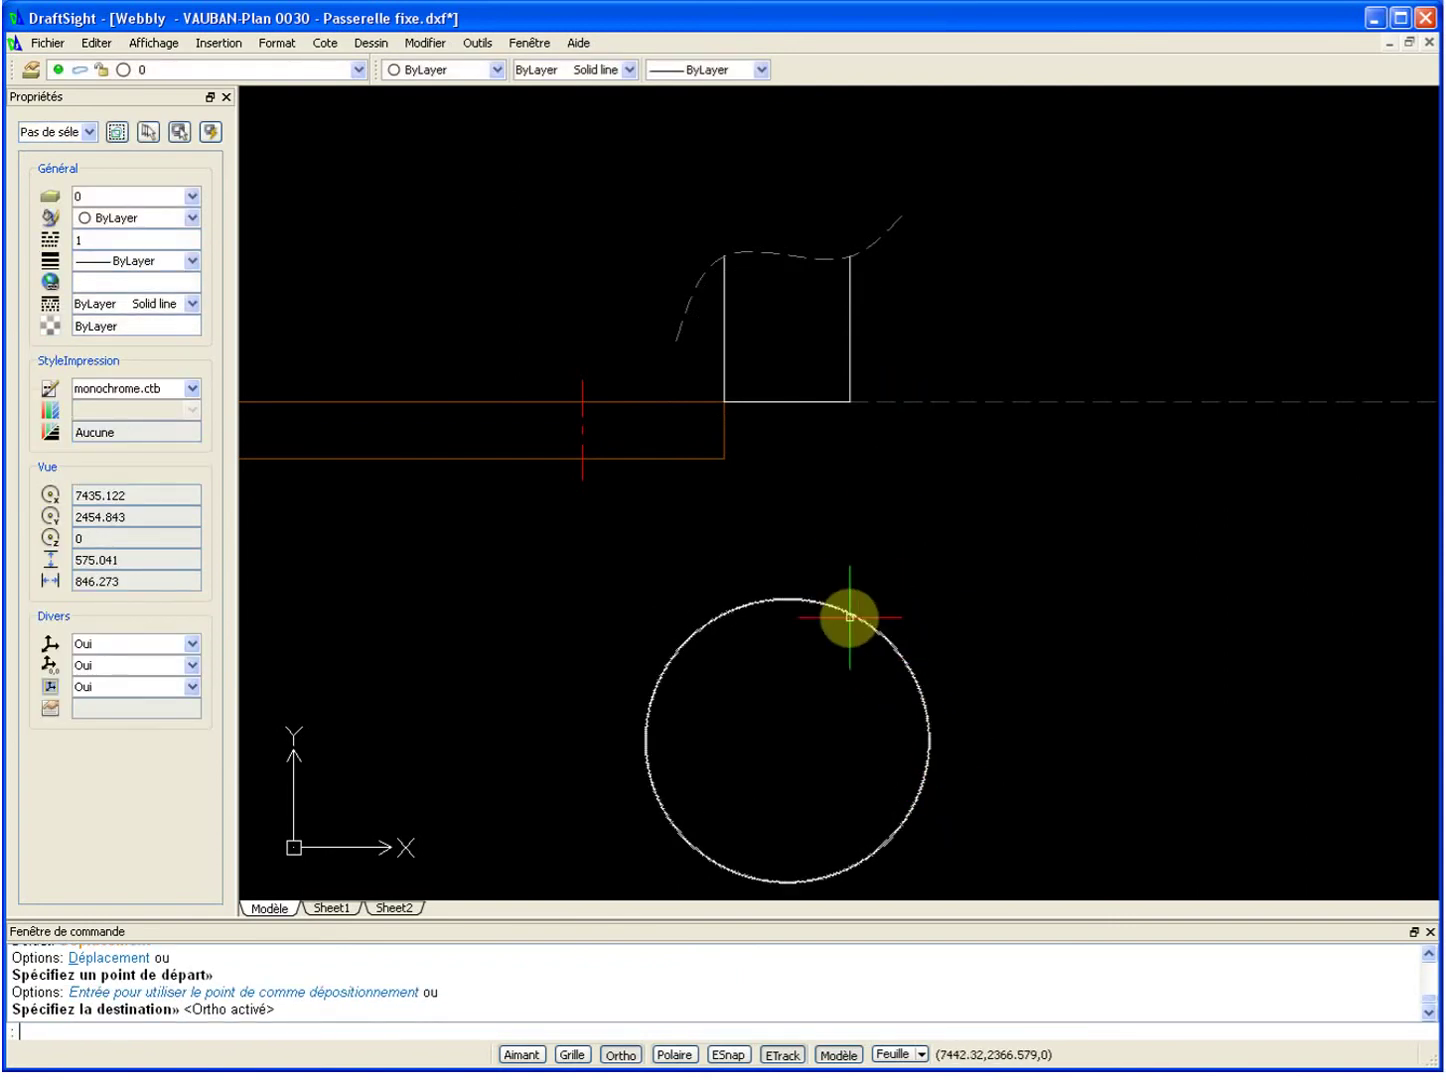
type("c")
key("Return")
key("Escape")
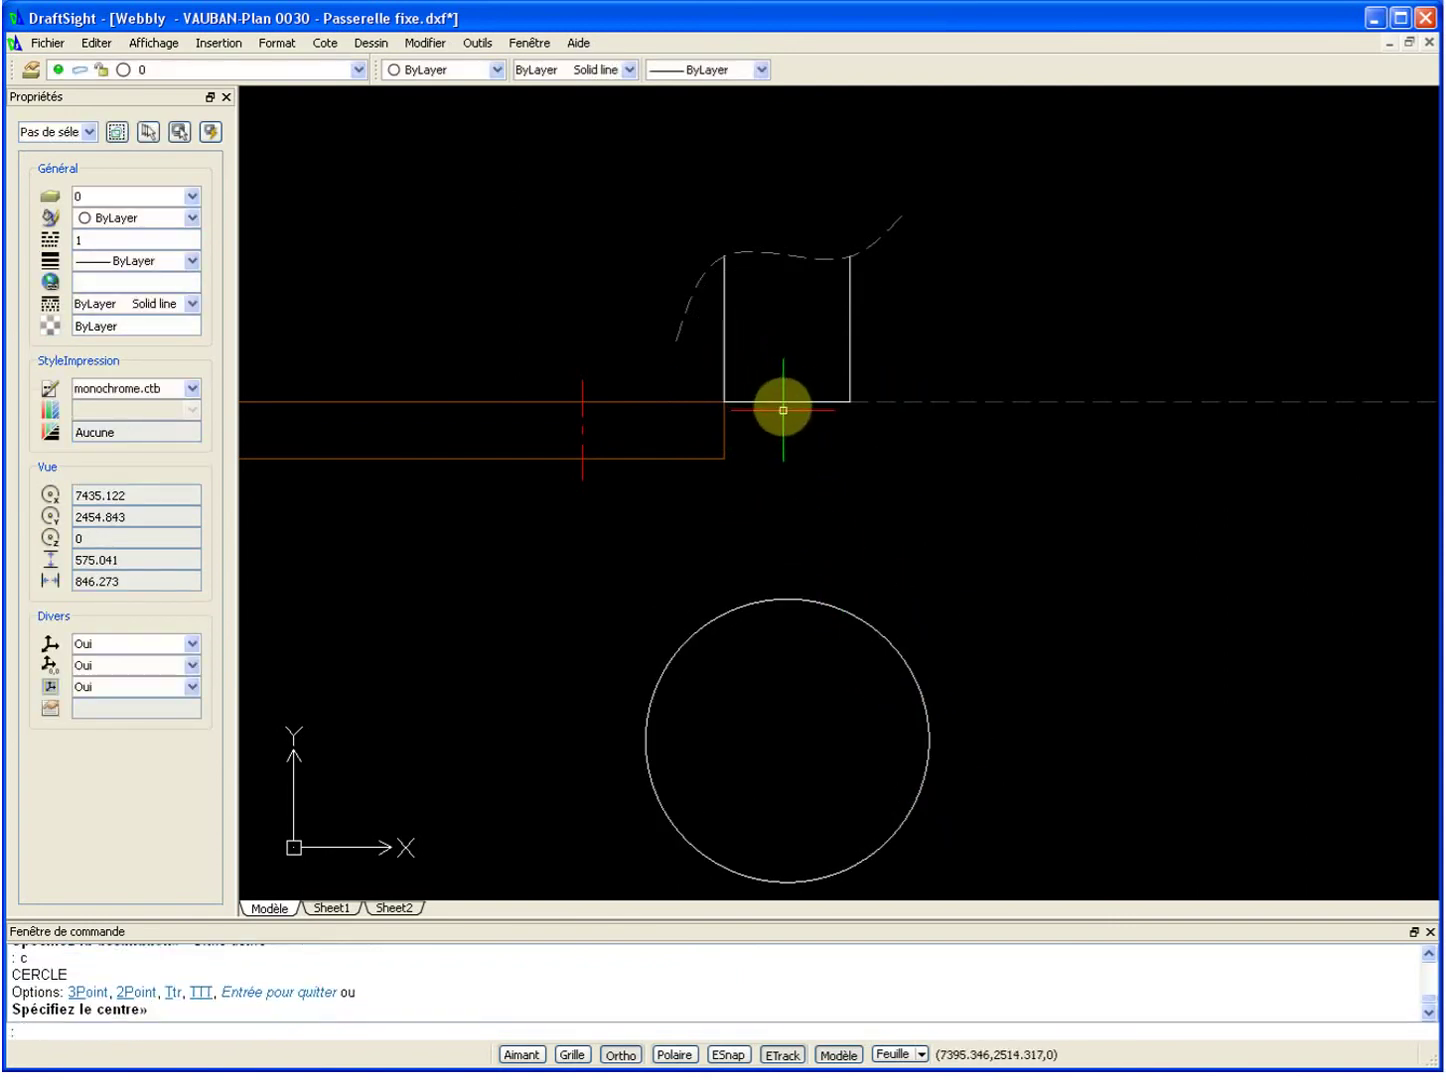
Draw a smaller circle centred on the midpoint of the post-feet line.
key("Return")
left_click(784, 402)
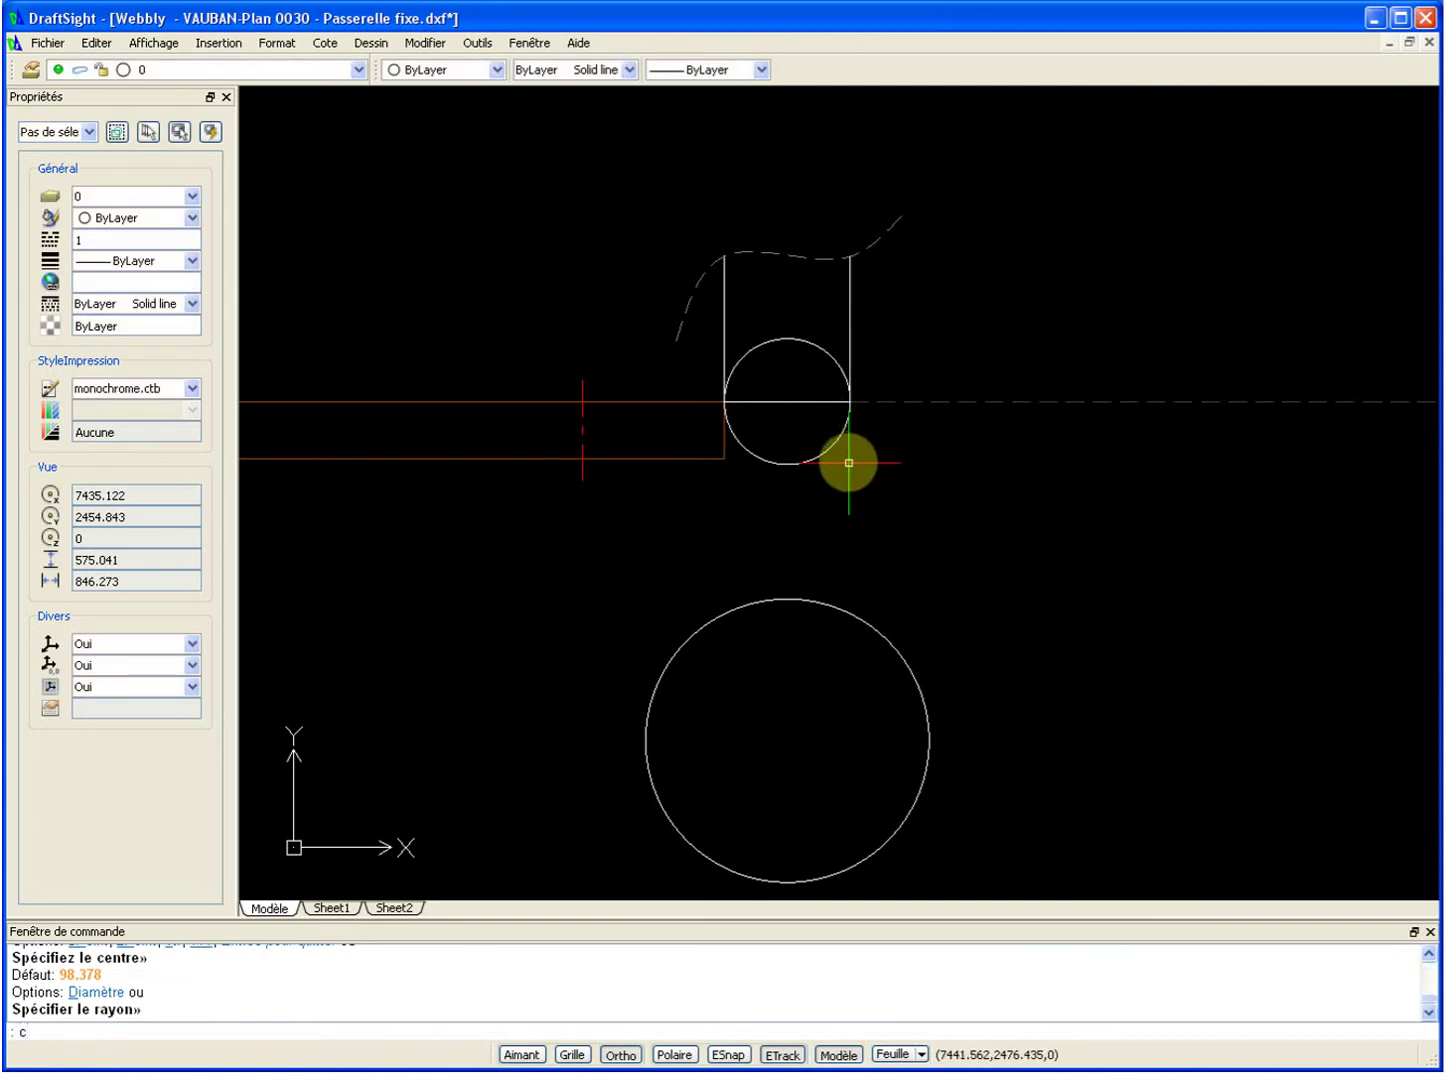
key("Escape")
key("Escape")
Move the small circle from its centre onto the 200-diameter circle's centre.
key("Return")
left_click(779, 466)
key("Return")
left_click(785, 403)
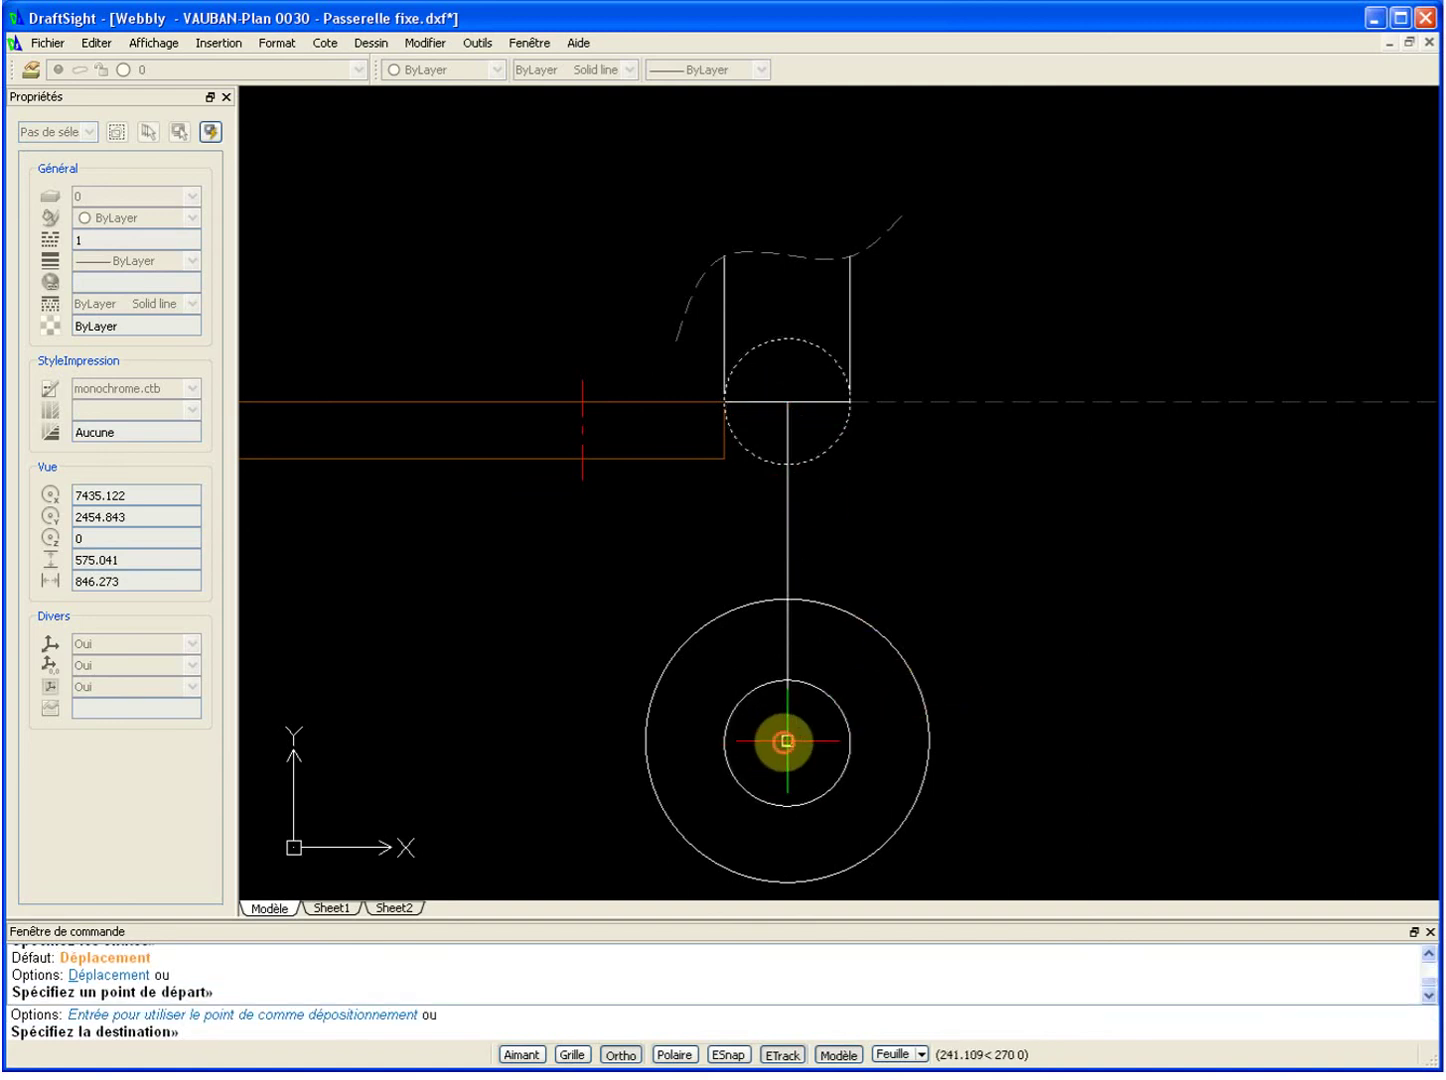
left_click(789, 741)
scroll(876, 437, "down", 1)
mouse_move(985, 725)
middle_mouse_down()
mouse_move(876, 436)
mouse_move(817, 436)
mouse_move(789, 232)
mouse_move(920, 493)
middle_mouse_up()
scroll(817, 436, "up", 2)
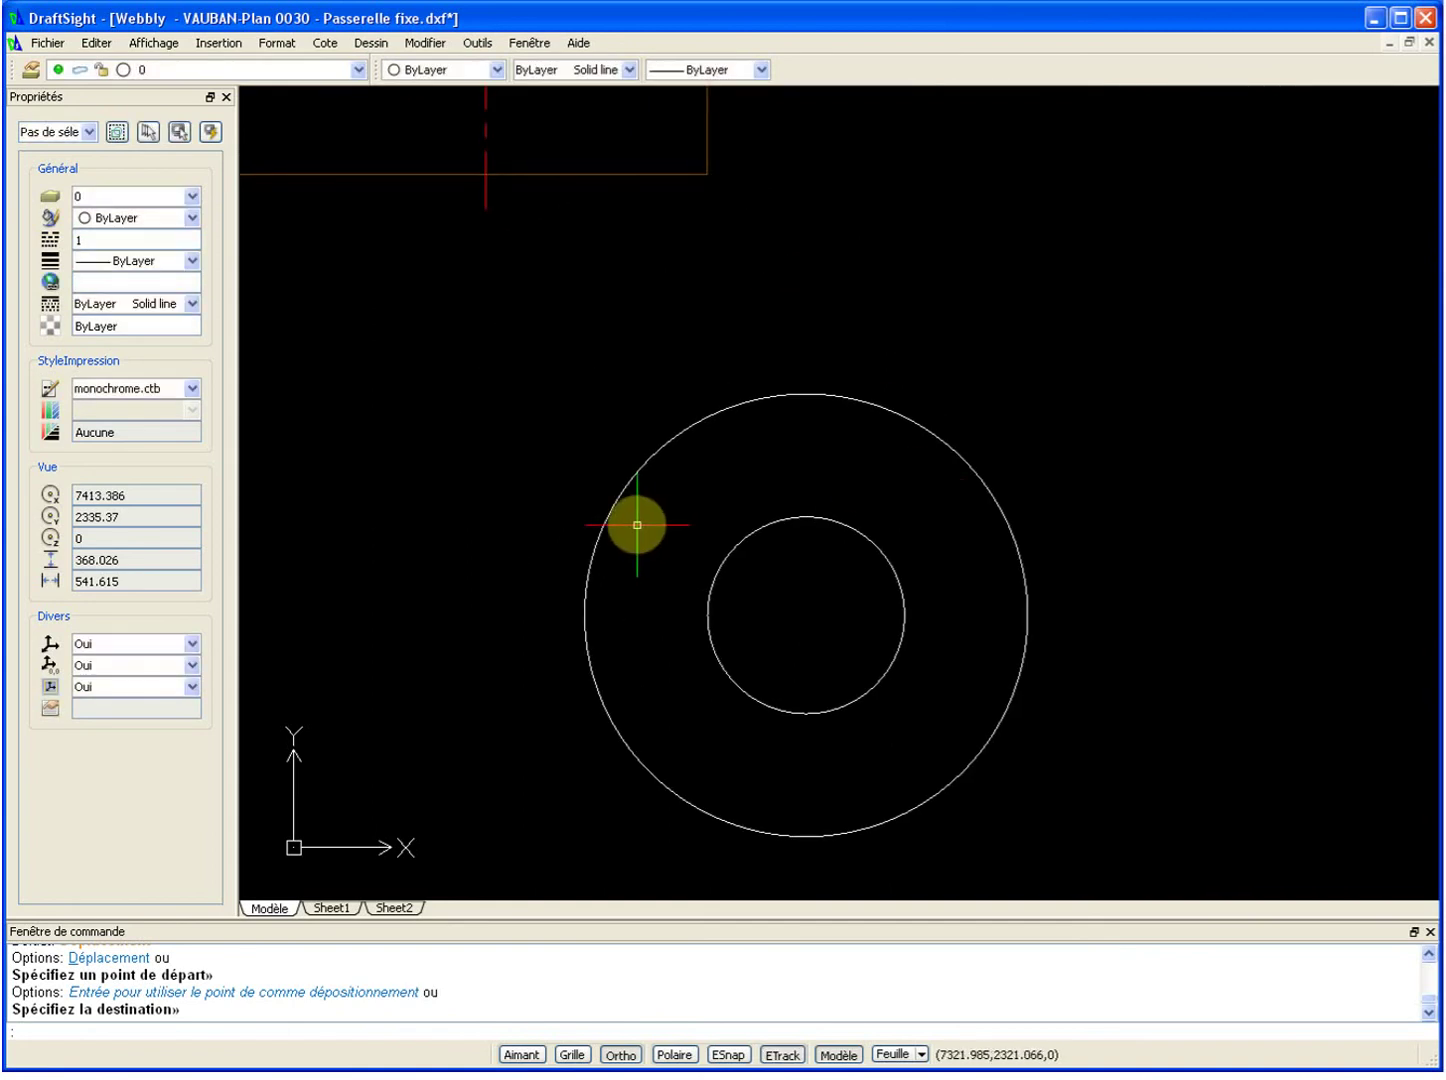
Open the Dimension Style dialog and close it without changes.
type("d")
key("Return")
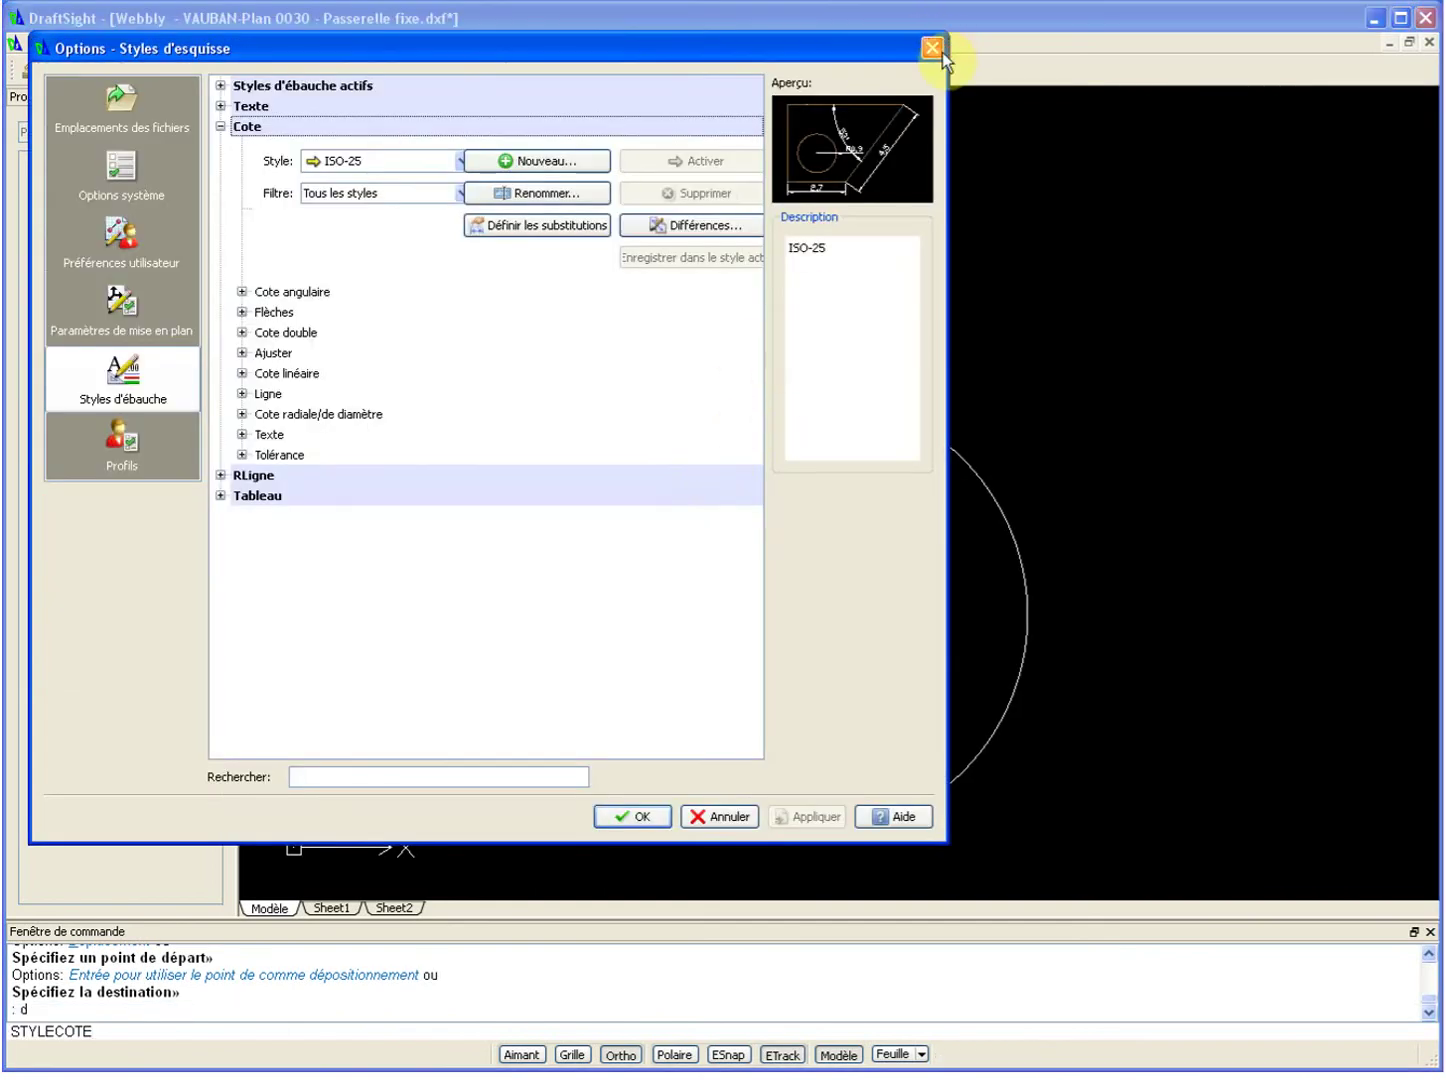
left_click(936, 50)
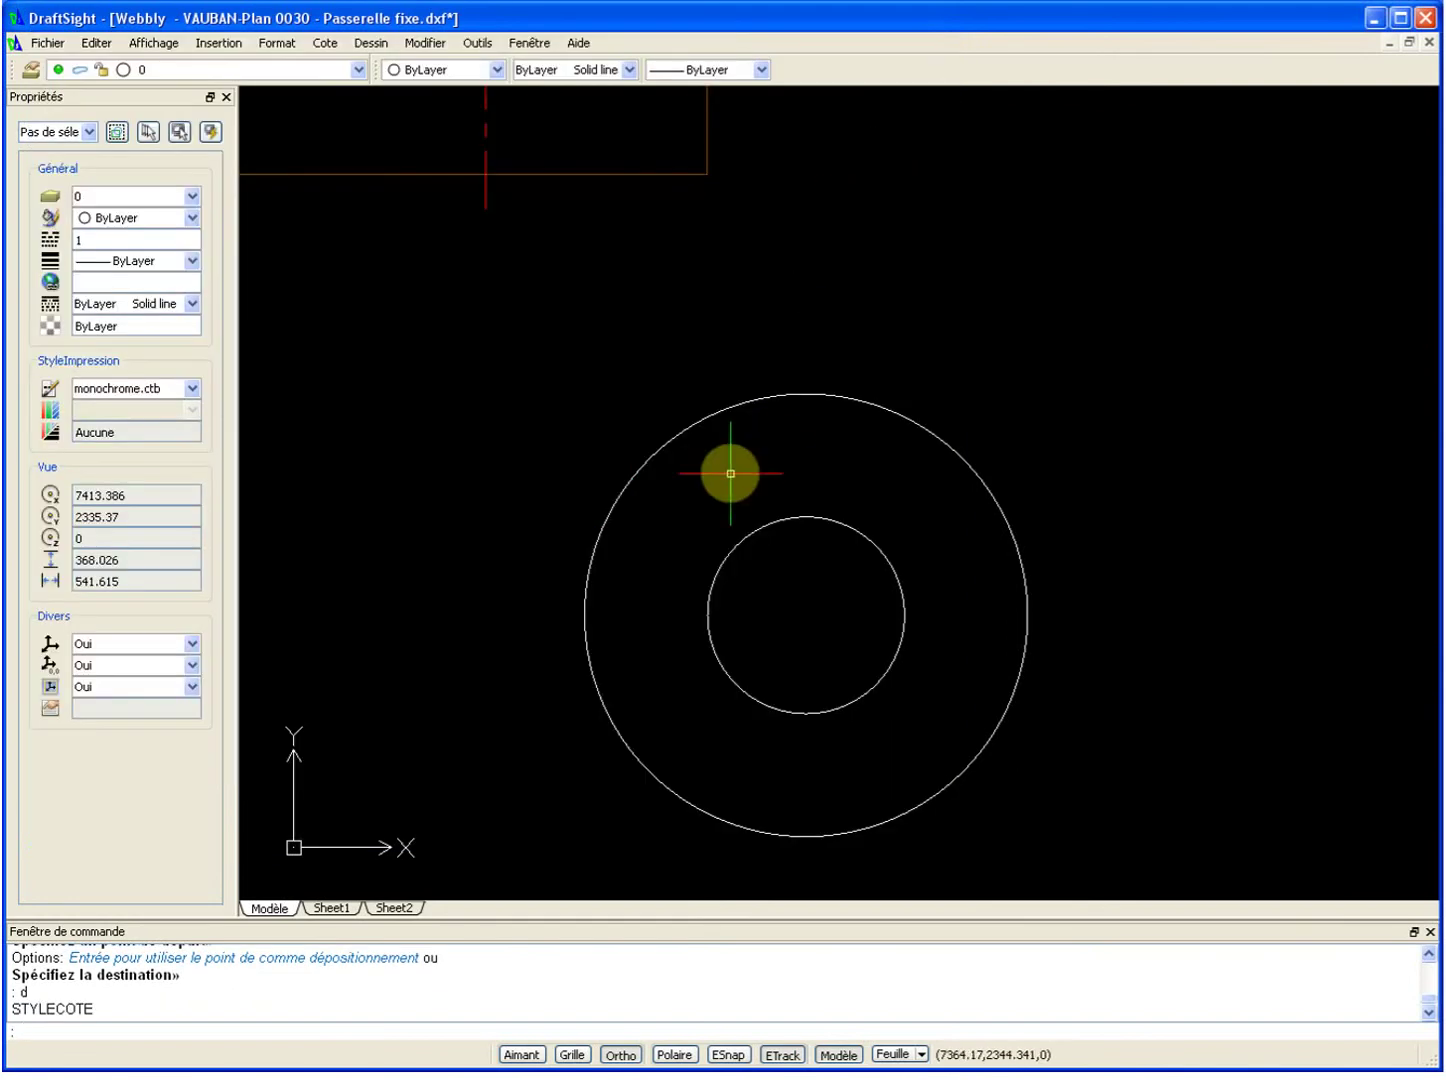
Draw the upper-left and upper-right bolt-hole circles around the ring.
type("c")
key("Return")
left_click(677, 484)
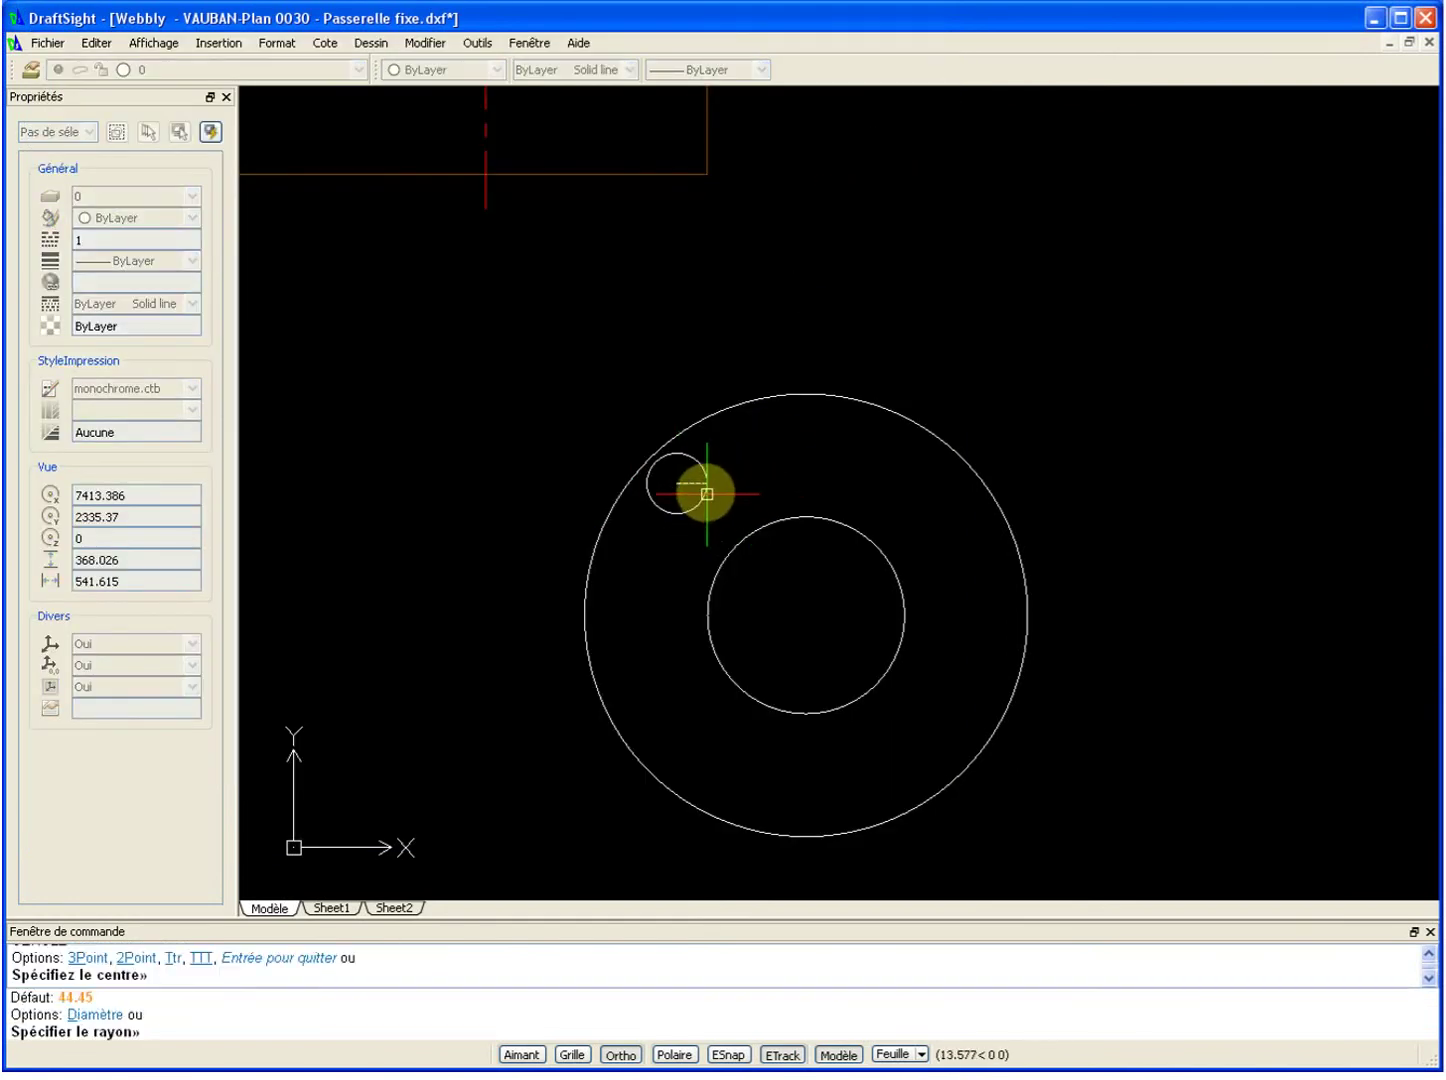
left_click(697, 485)
key("Return")
left_click(907, 478)
Add the lower-right and lower-left bolt-hole circles, discarding an extra circle.
key("Return")
left_click(919, 712)
left_click(956, 733)
key("Return")
left_click(682, 724)
key("Return")
scroll(1007, 614, "down", 3)
scroll(928, 549, "down", 2)
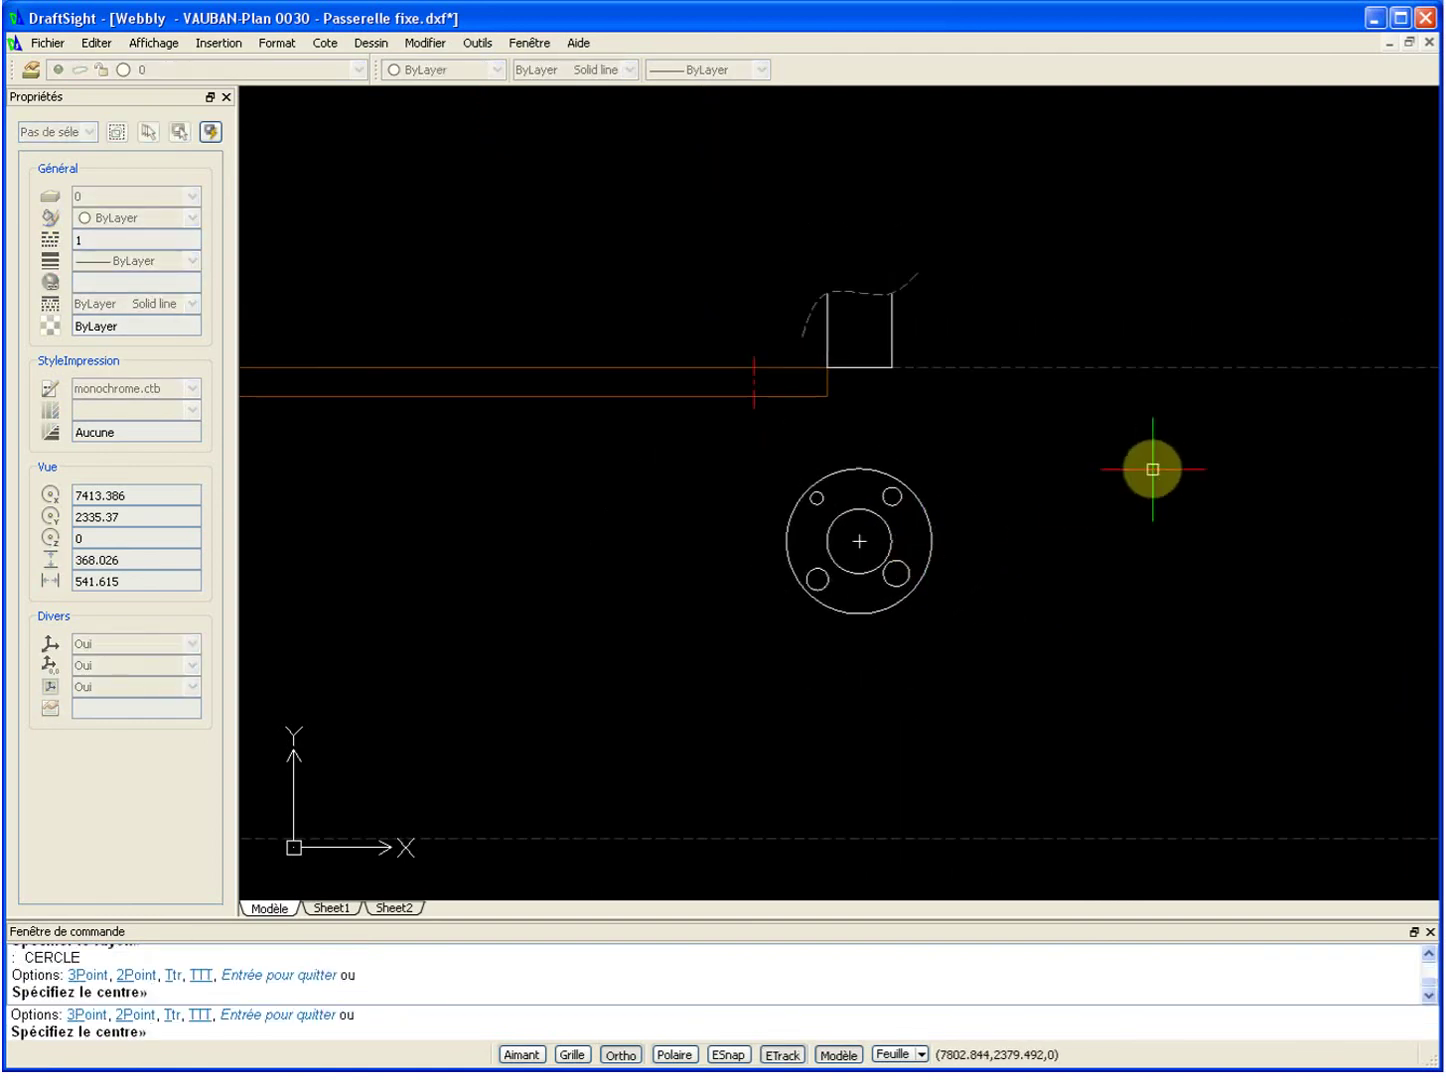
scroll(905, 522, "up", 3)
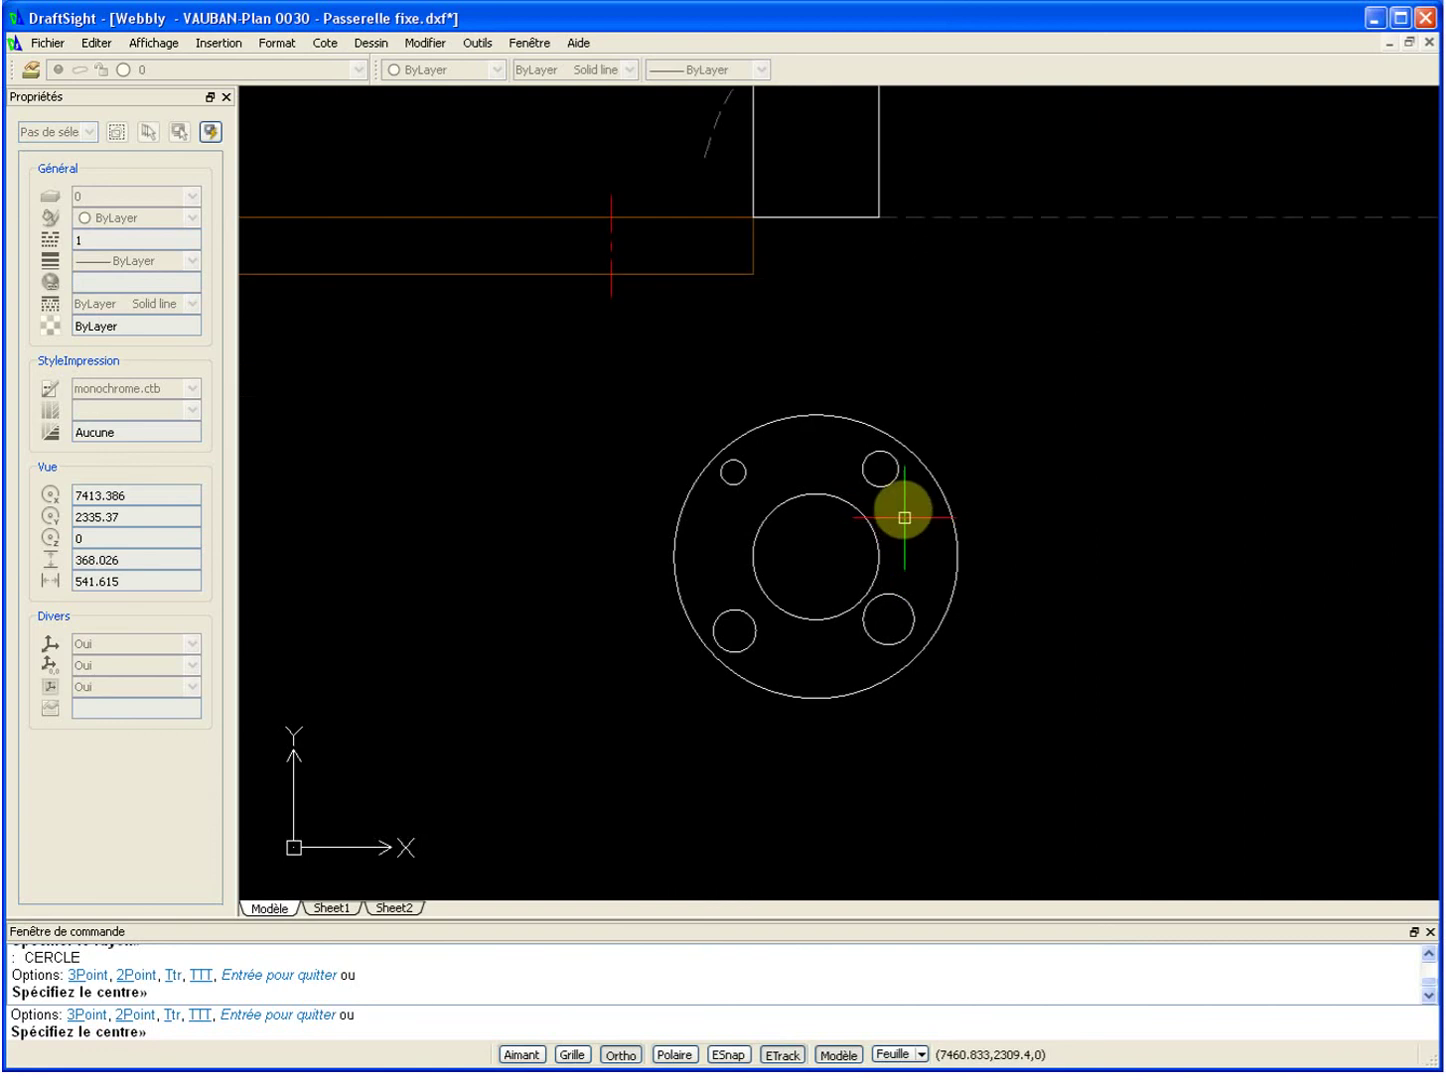
scroll(866, 494, "down", 3)
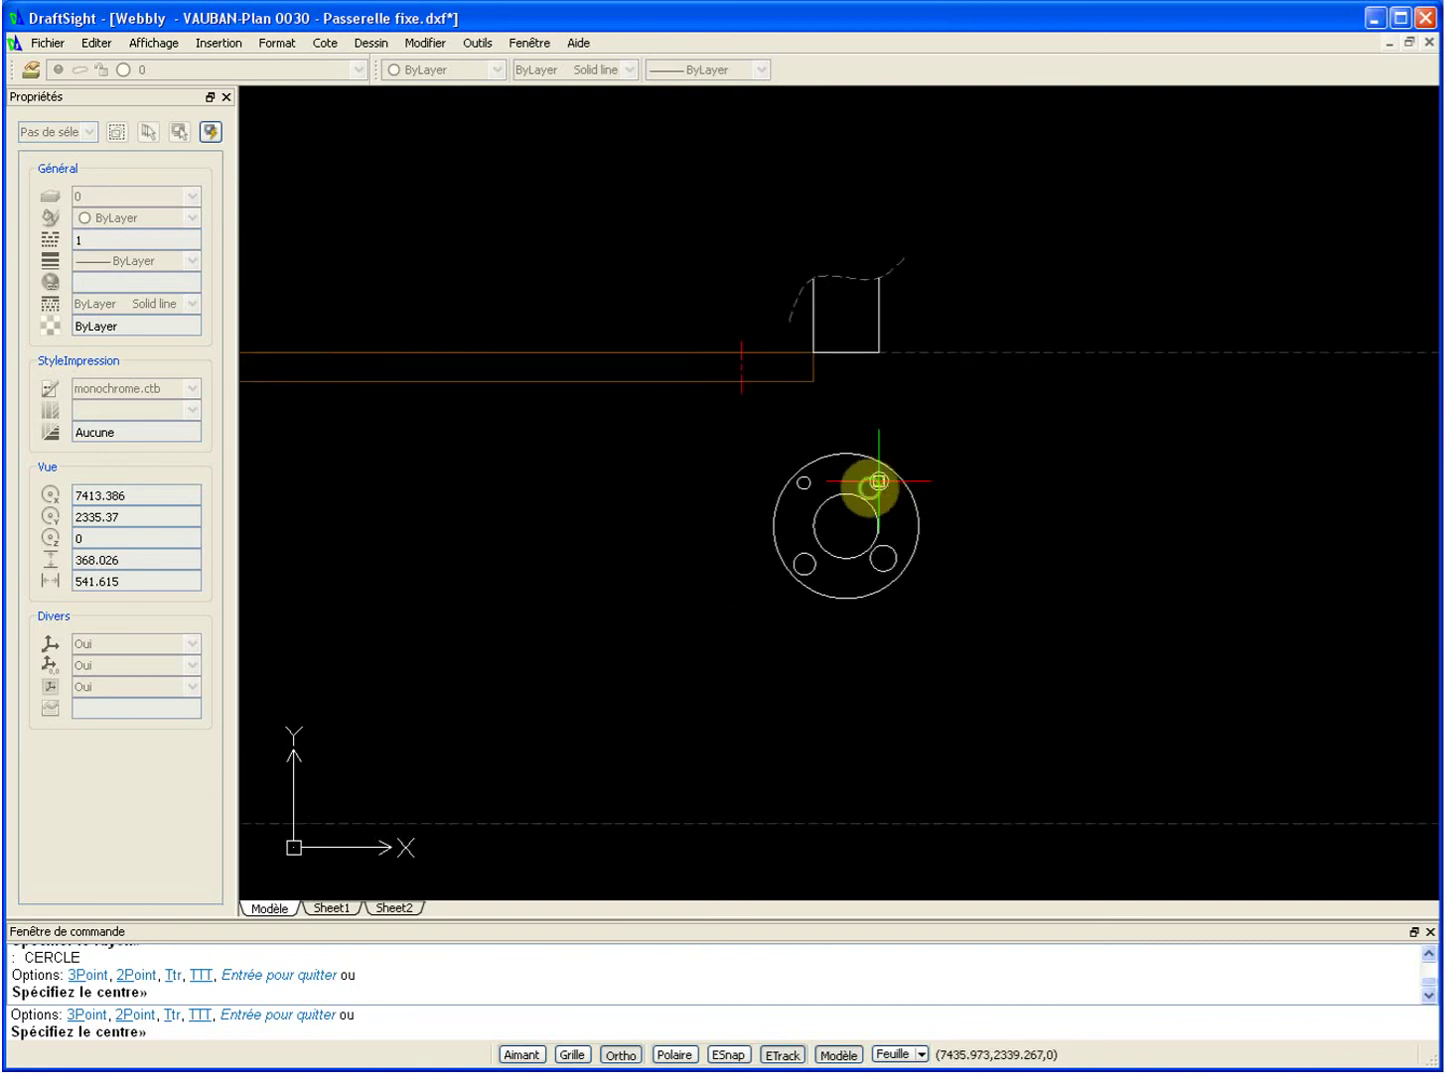
left_click(598, 450)
key("Escape")
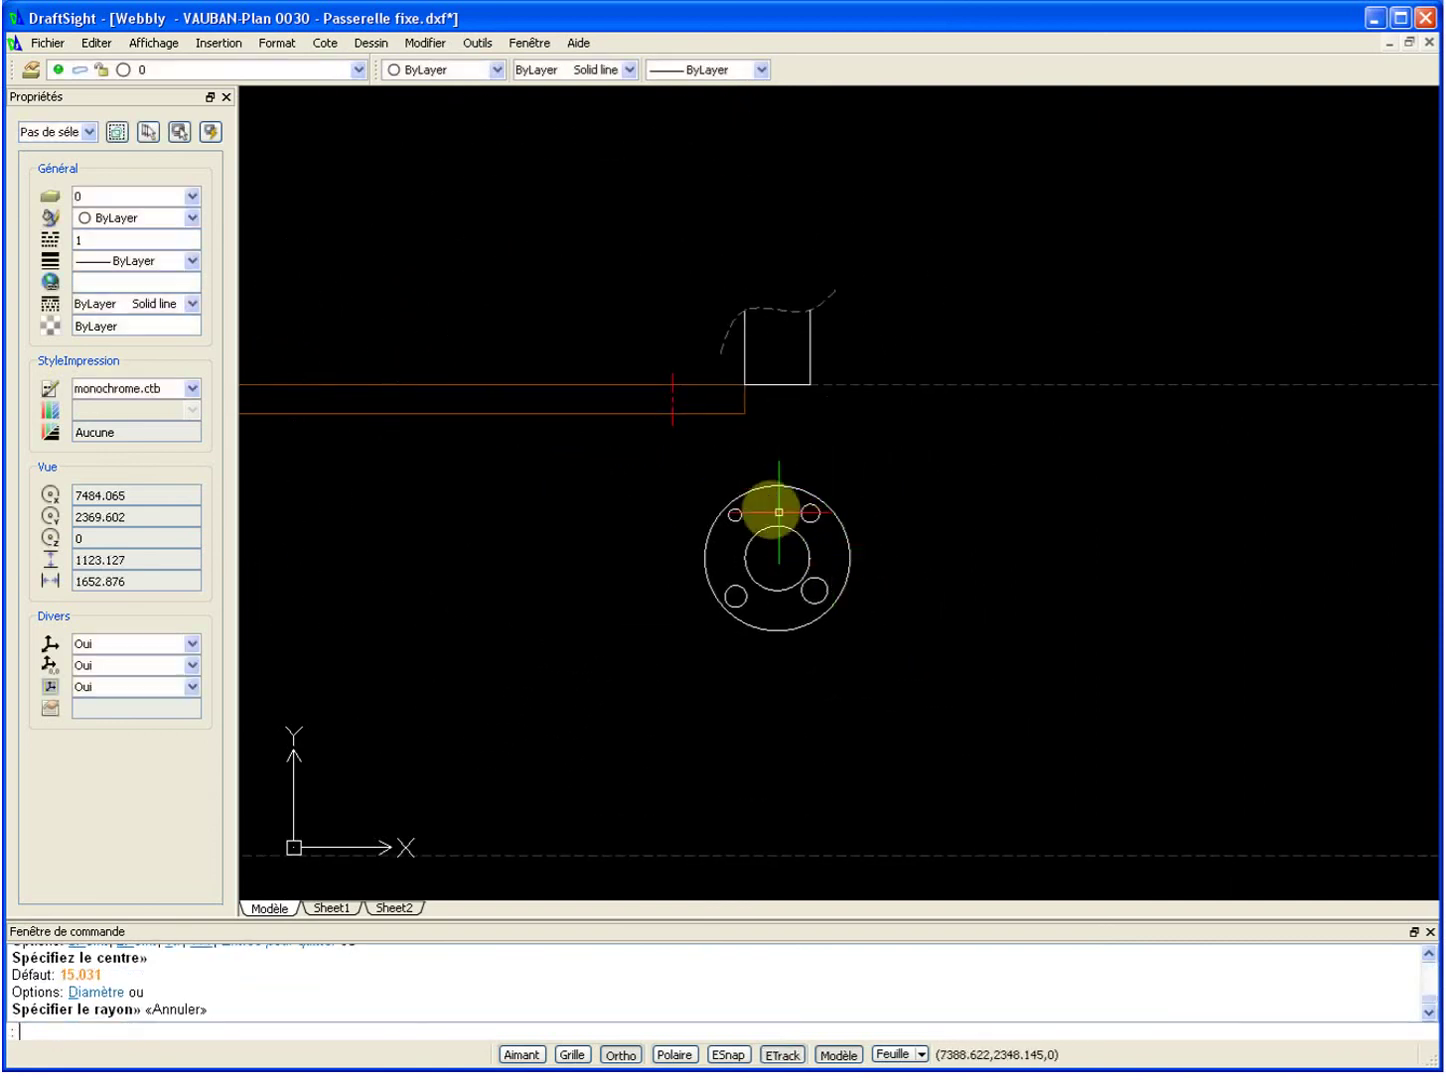
Window-select all six flange circles and delete them.
left_click(688, 474)
left_click(1078, 702)
key("Delete")
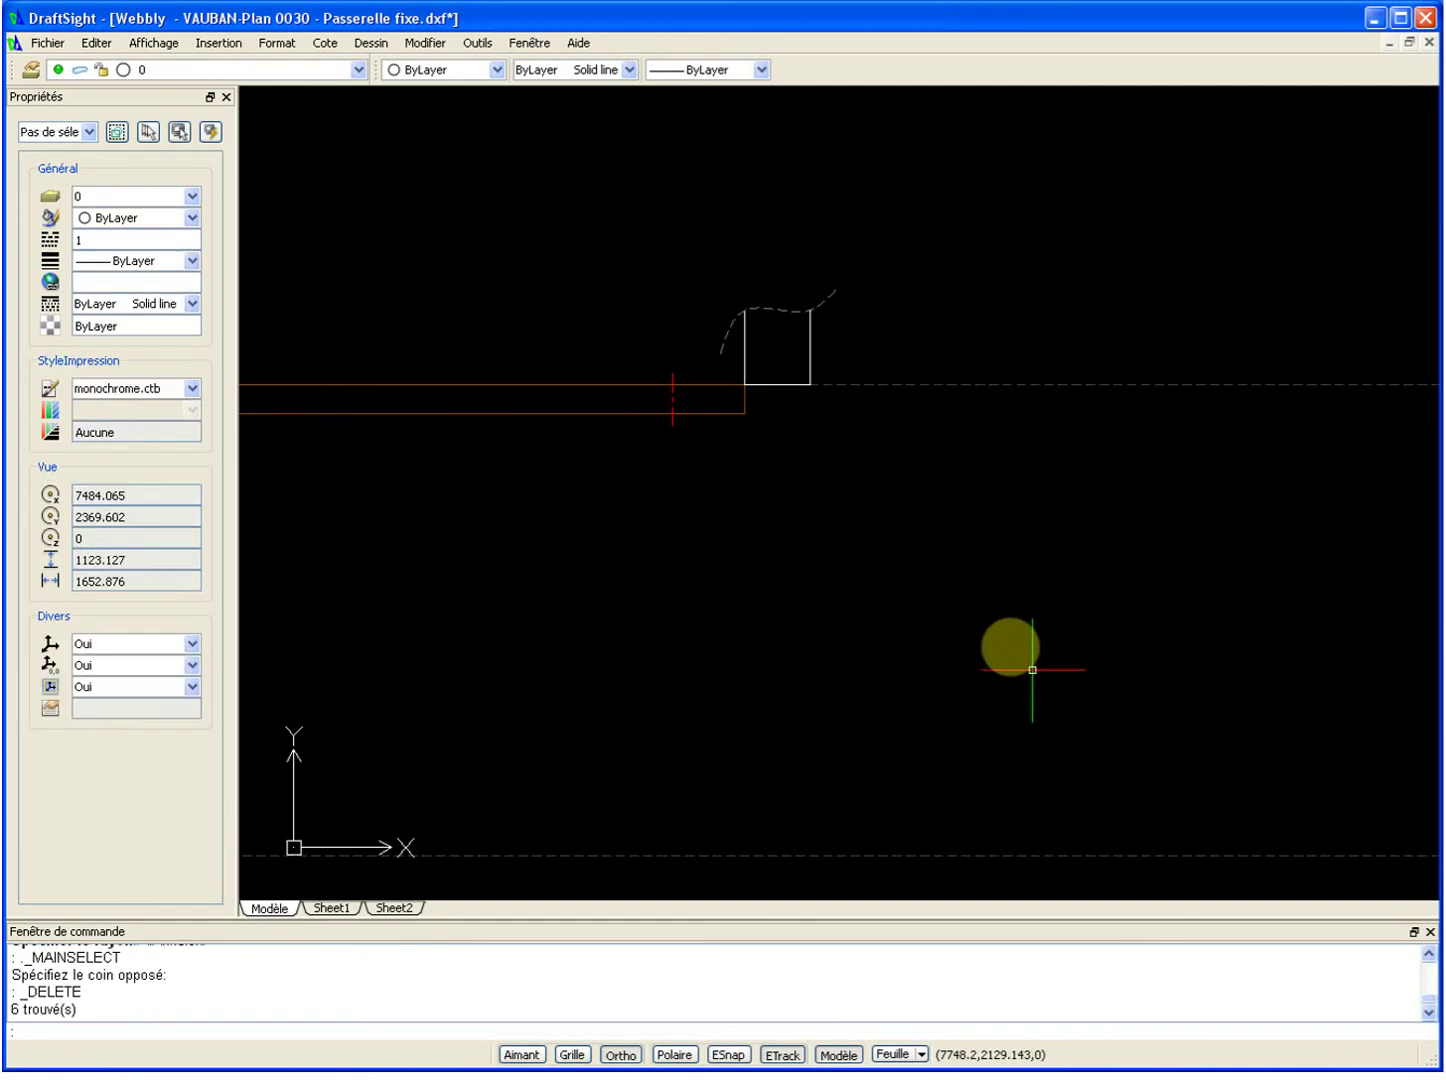
scroll(688, 446, "up", 5)
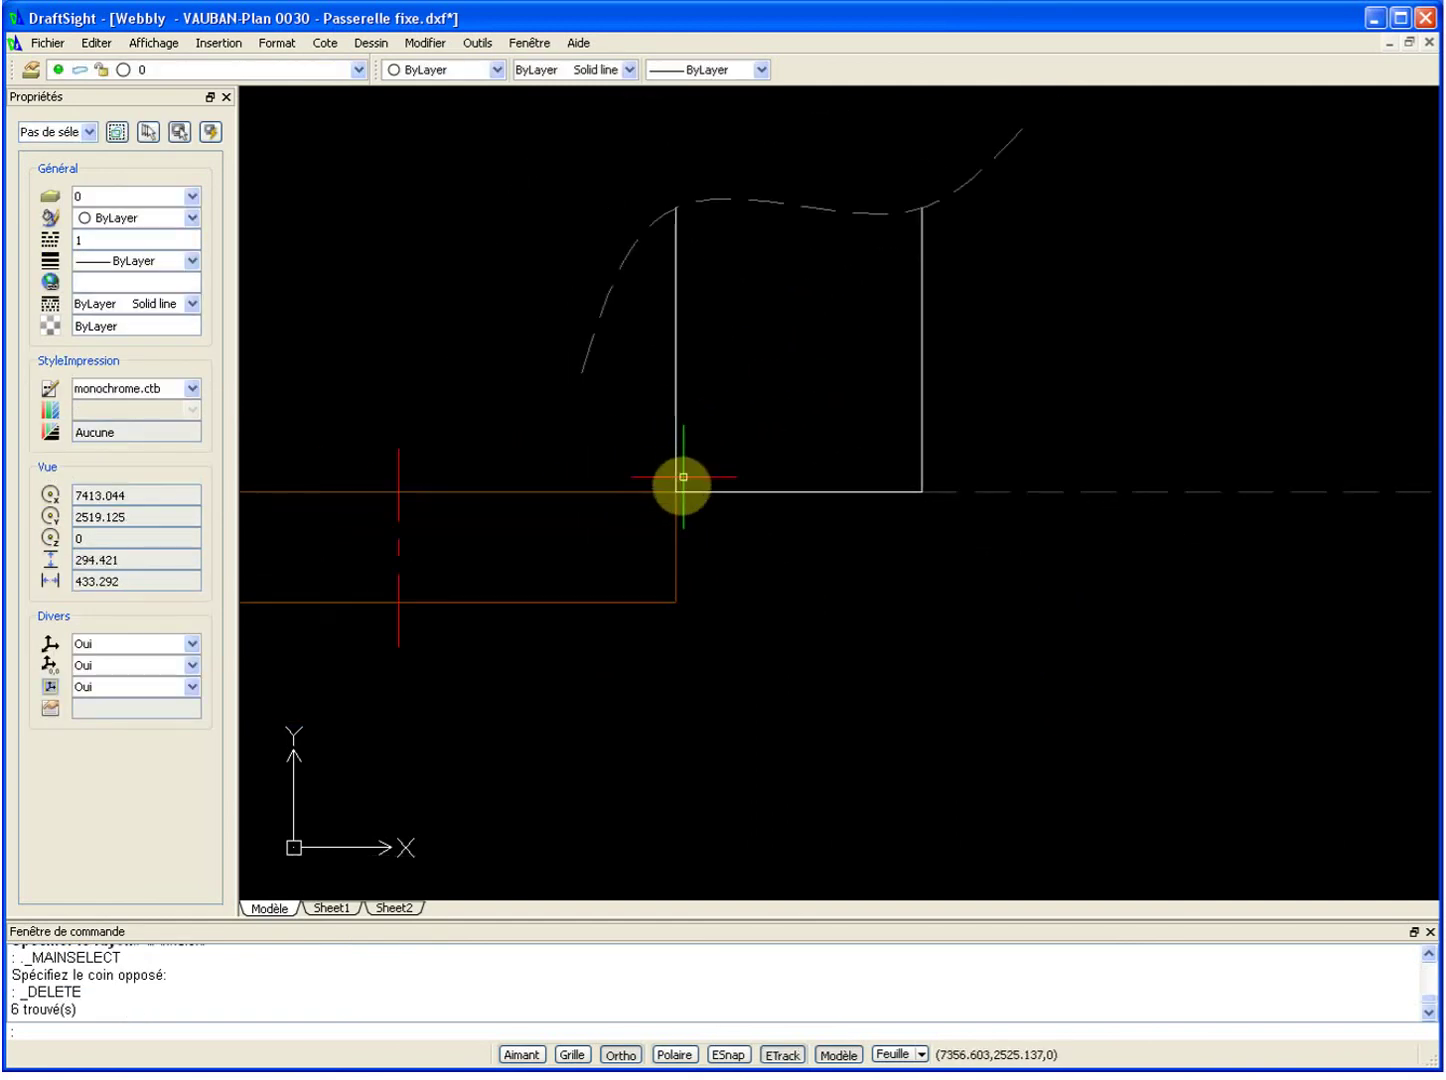